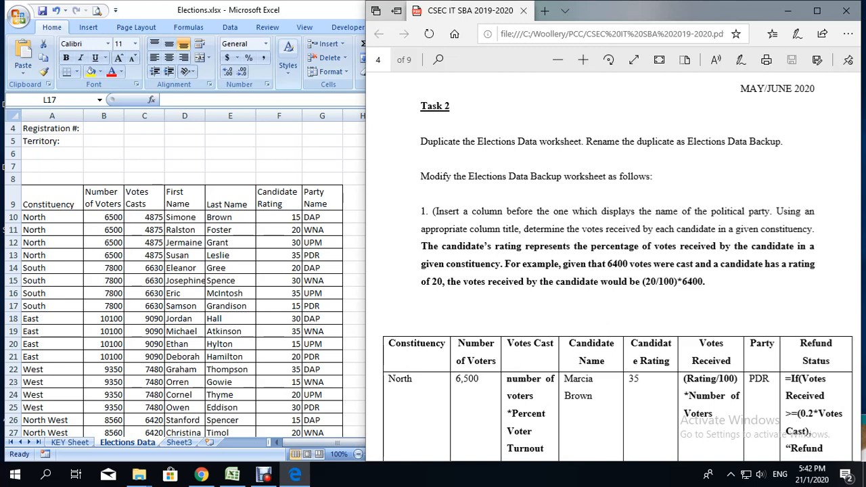
Step: Copy the entire Elections Data worksheet and paste it into Sheet3 starting at cell A1
click(14, 116)
click(13, 116)
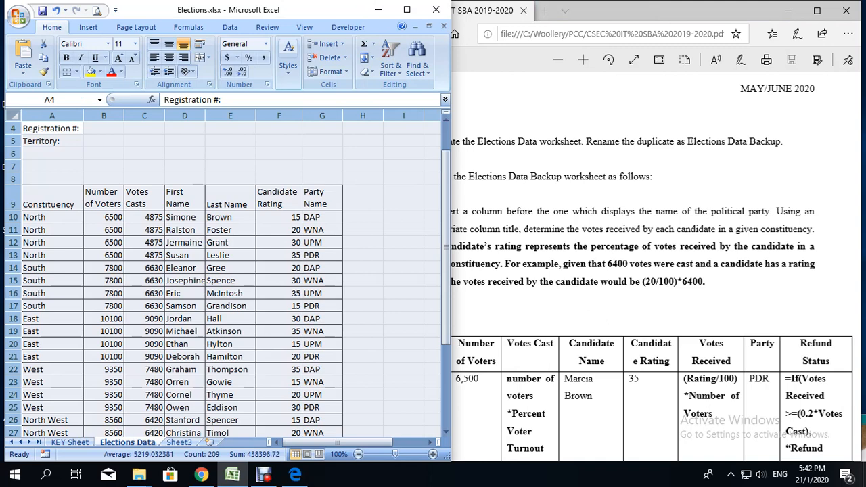
right_click(19, 120)
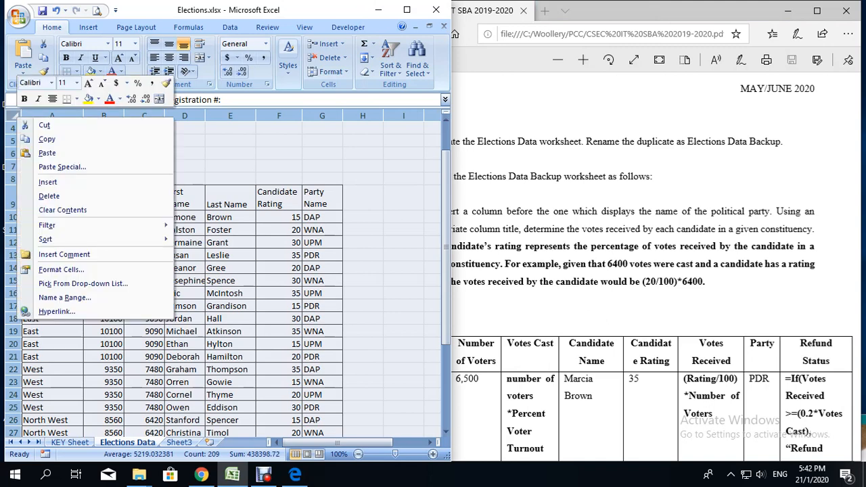
click(47, 139)
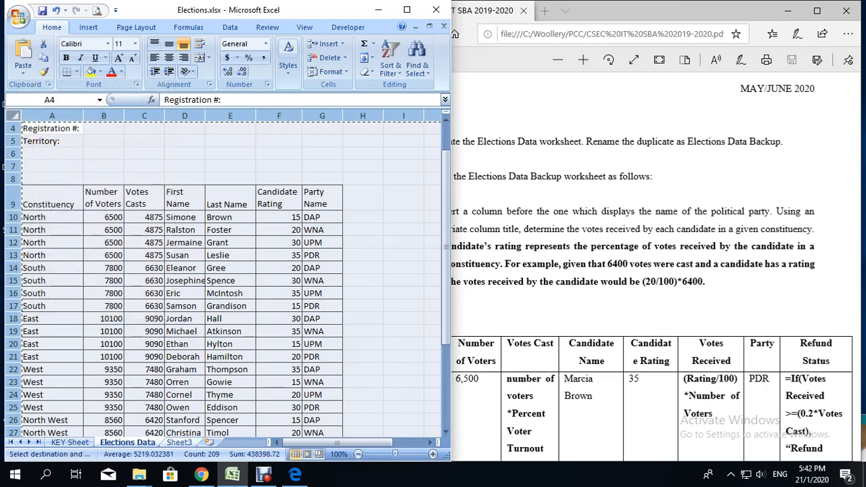
click(179, 443)
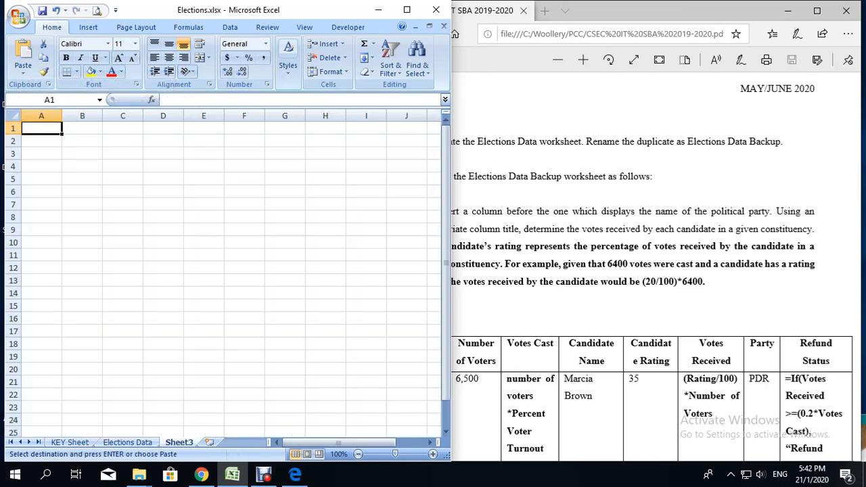
click(14, 116)
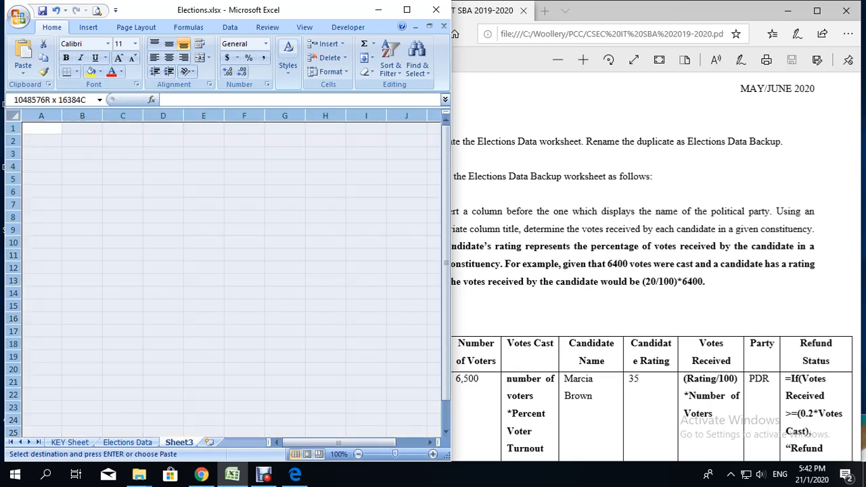
right_click(14, 115)
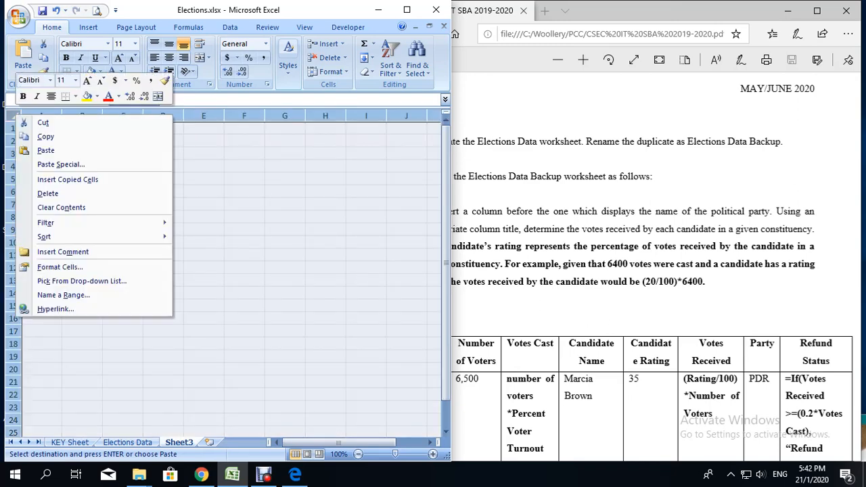
click(37, 149)
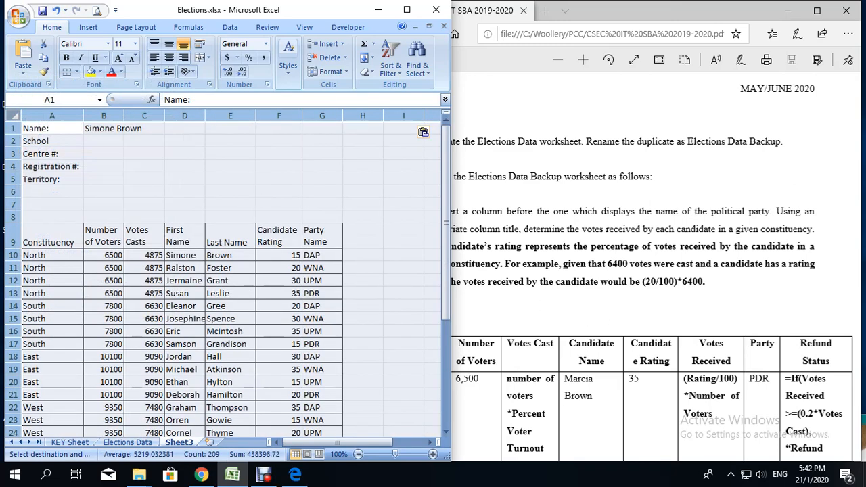
click(301, 322)
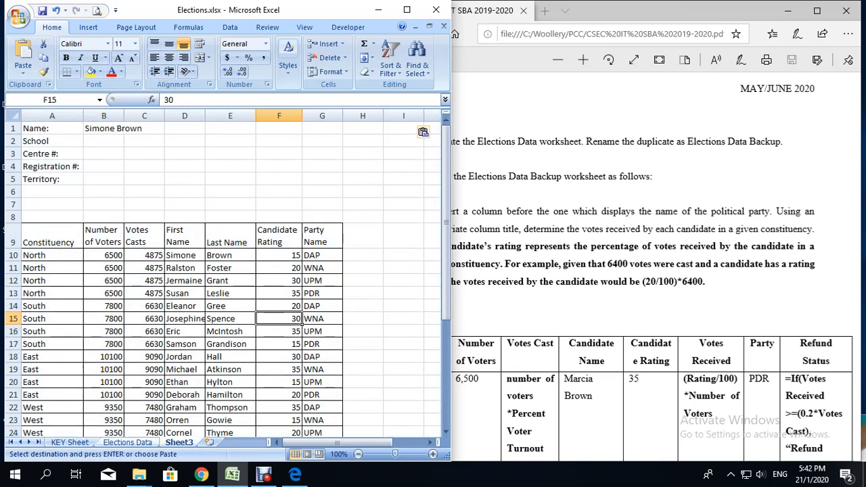
Step: Compare the pasted data on Sheet3 with the original Elections Data worksheet
key(ctrl+Page_Up)
key(ctrl+Page_Down)
key(ctrl+Page_Up)
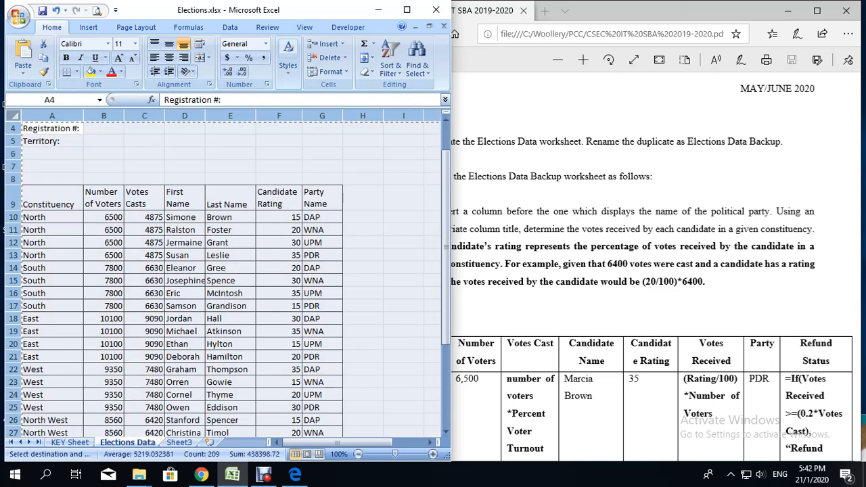
key(ctrl+Page_Down)
key(ctrl+Page_Up)
key(ctrl+Page_Down)
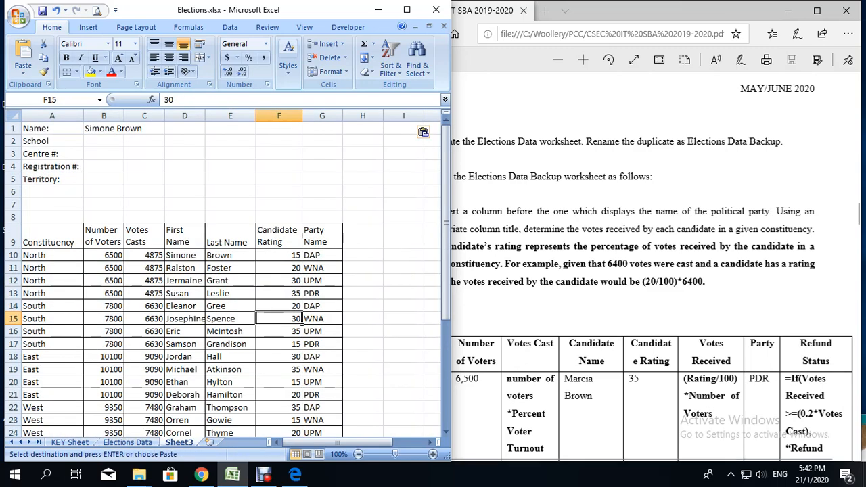
Step: Rename Sheet3 as Elections Data Backup, following the Task 2 instructions
key(alt+Tab)
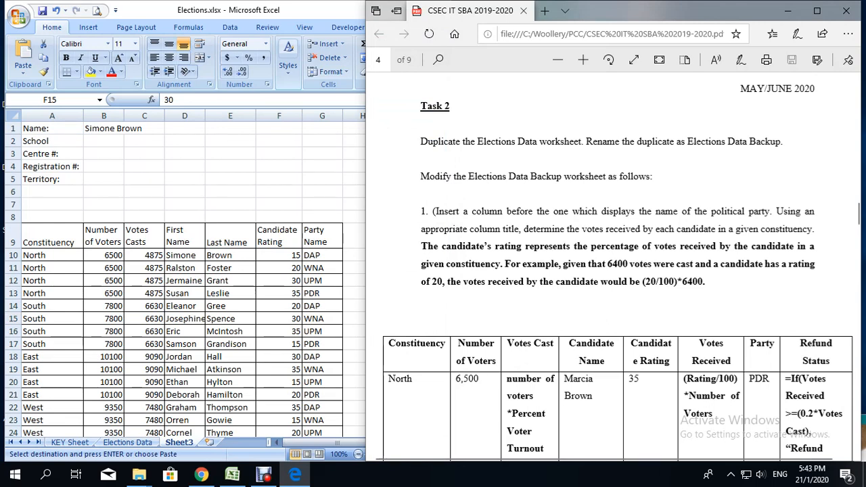
key(alt+Tab)
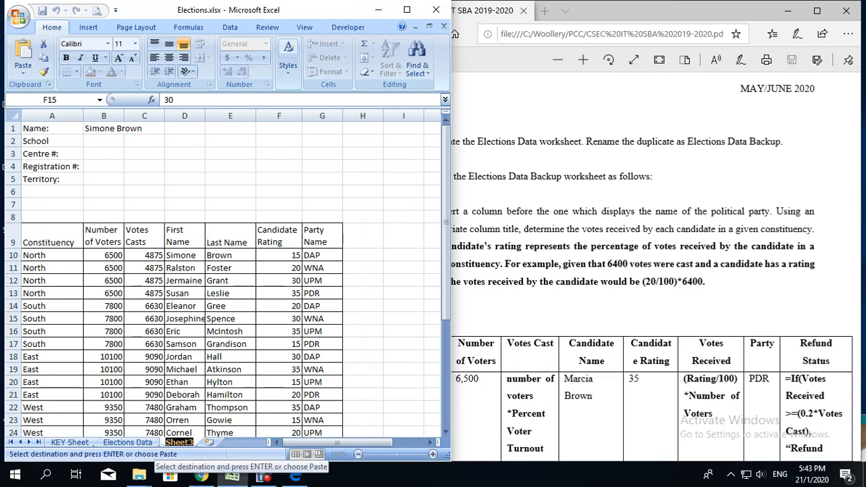
text(Electio)
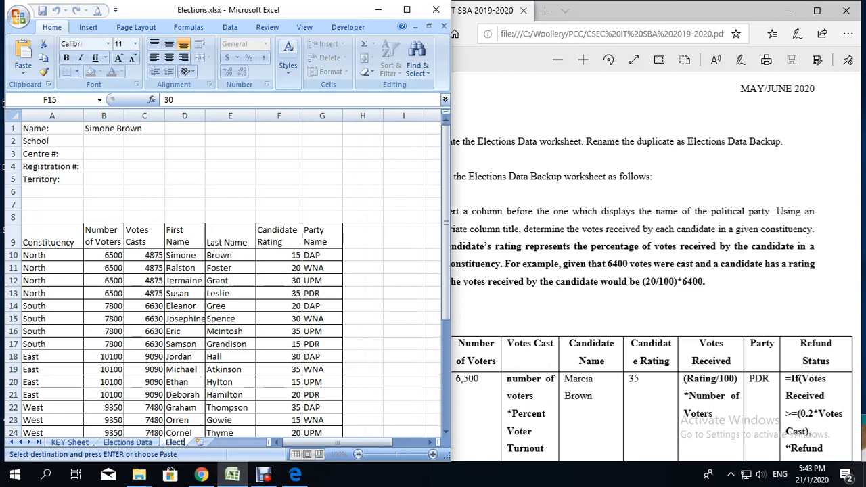
text(ns Data)
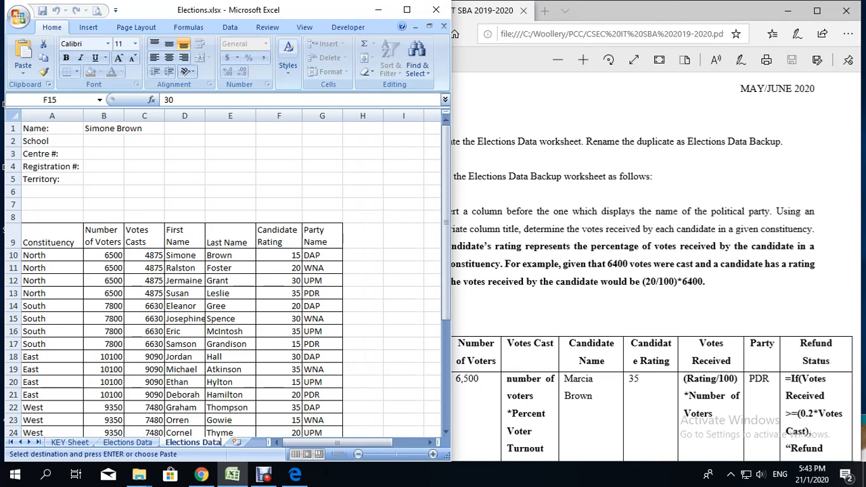
text( Backup)
click(300, 323)
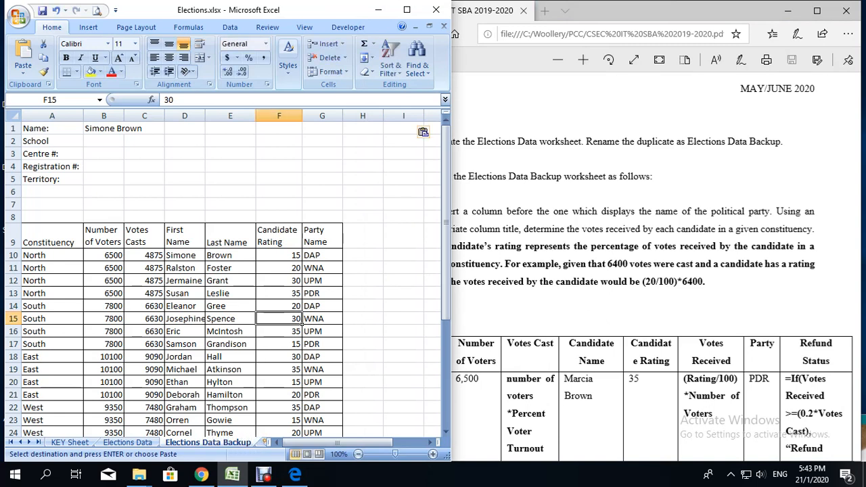
Step: Read the first Task 2 modification and insert a blank column before Party Name on Elections Data Backup
click(582, 308)
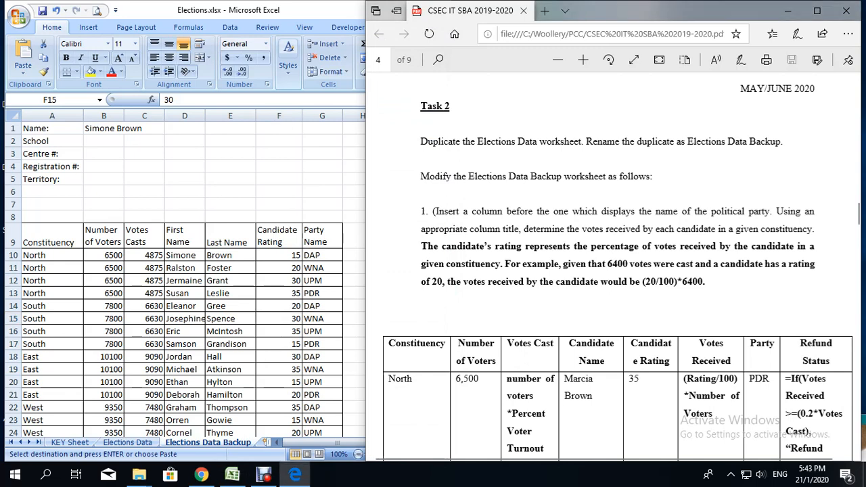
scroll(582, 307, down, 1)
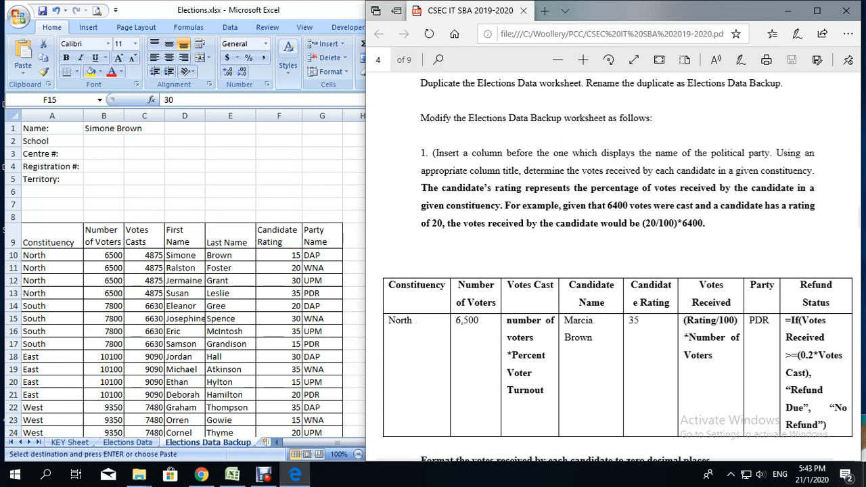
click(302, 327)
click(322, 116)
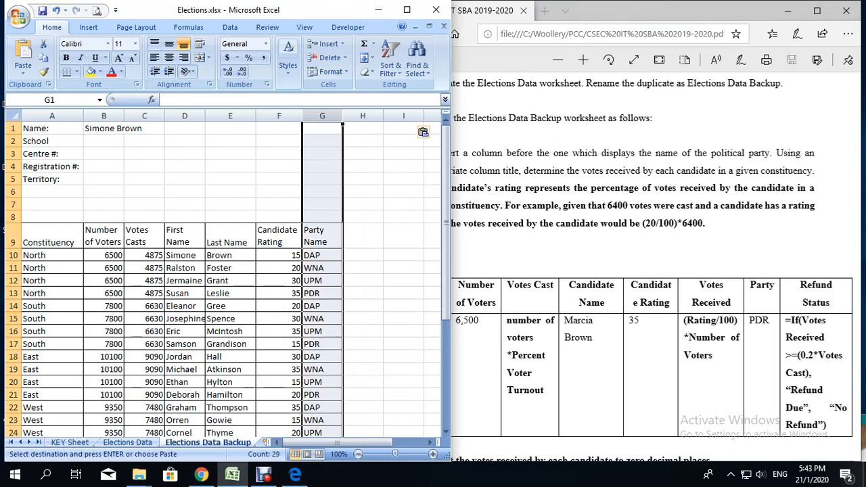
right_click(314, 115)
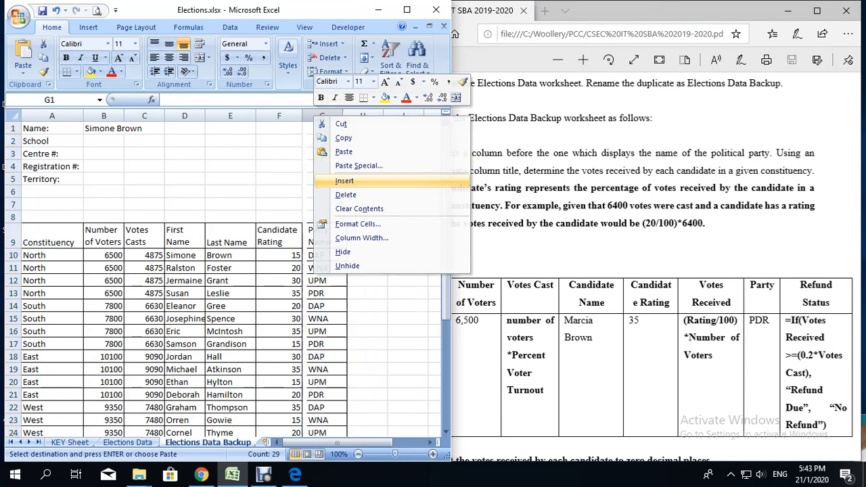
click(344, 180)
Step: Title the new column Votes Received in cell G9
click(325, 236)
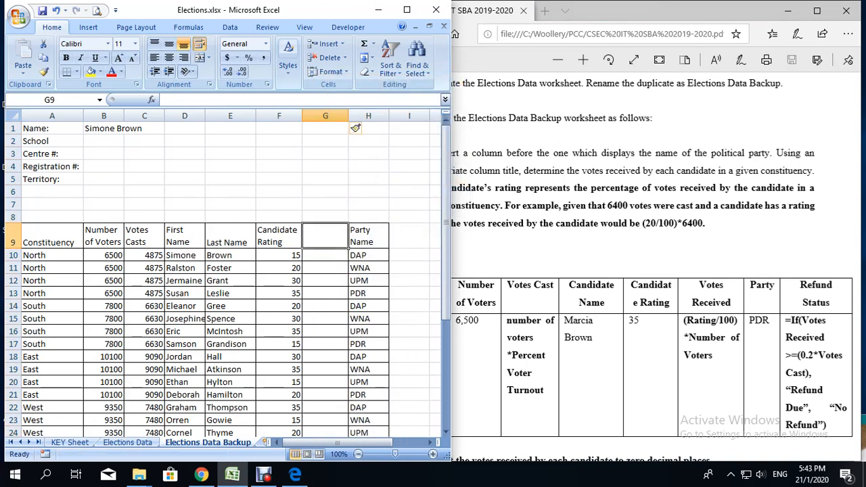
text(V)
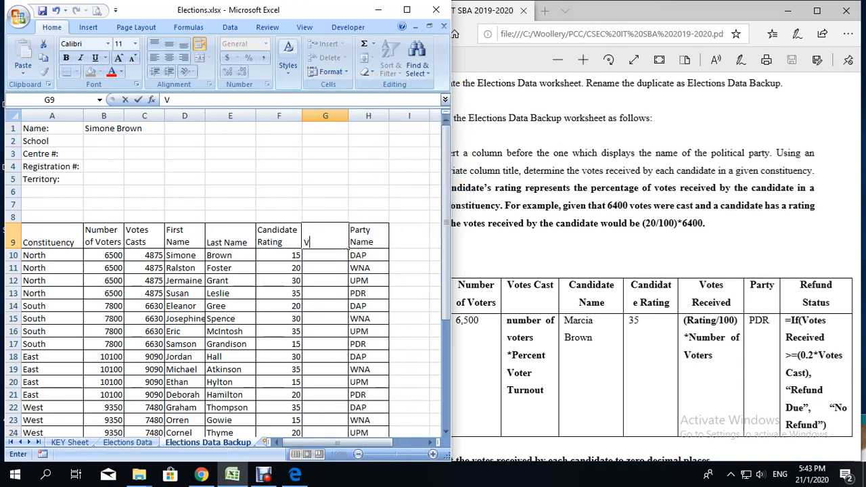
text(otes Received)
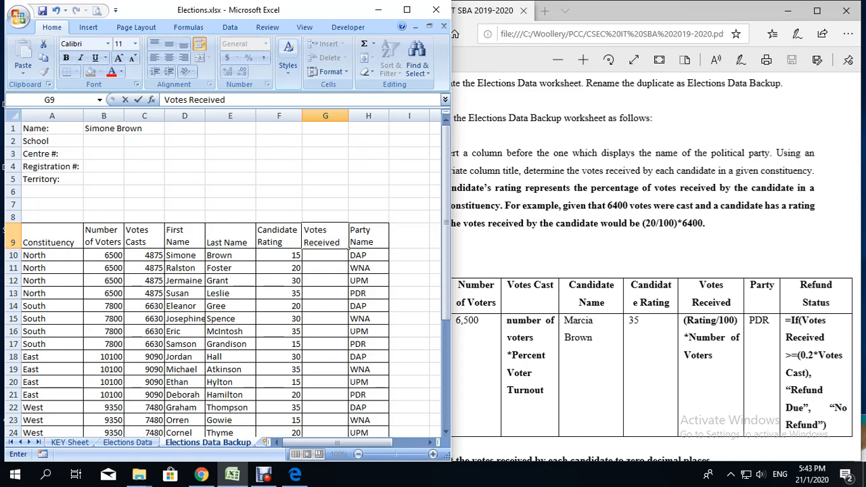
key(Return)
Step: Enter the formula =(F10/100)*C10 in cell G10 to calculate the first candidate's votes received
key(alt+Tab)
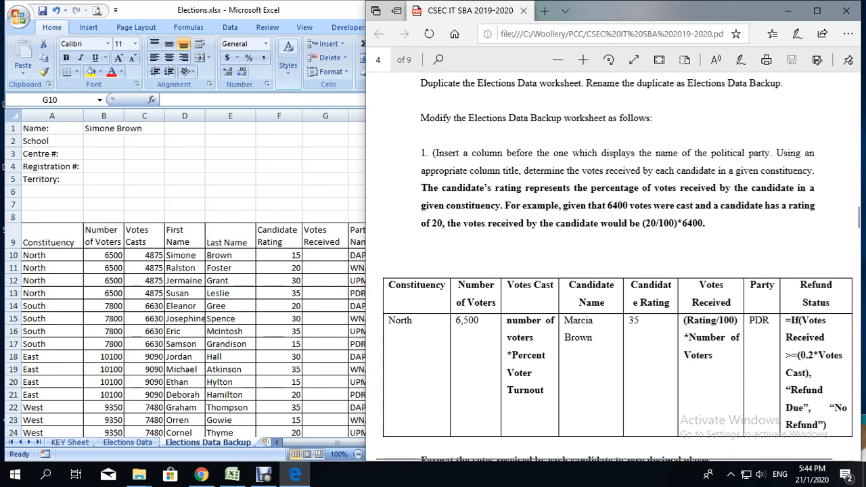
click(325, 255)
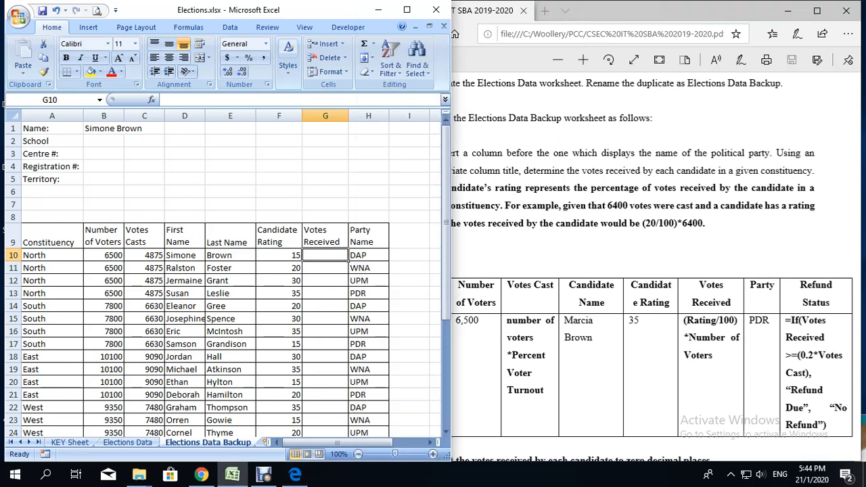
text(=)
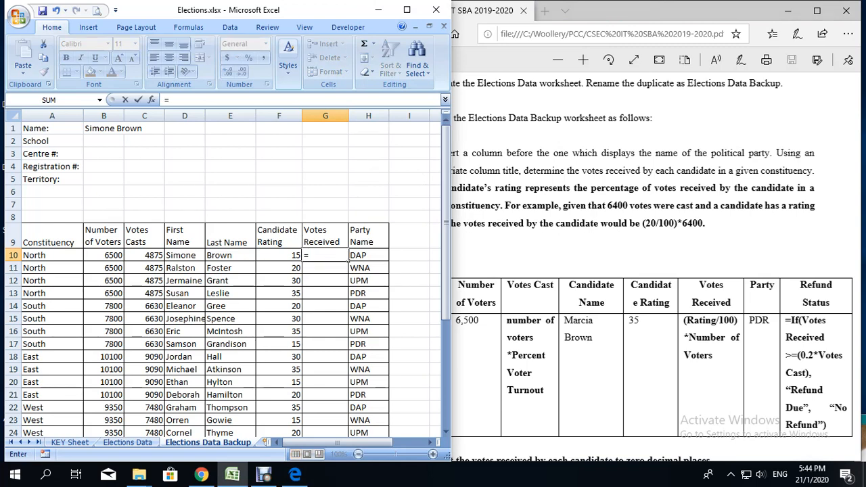
text(()
key(Left)
text(/100)
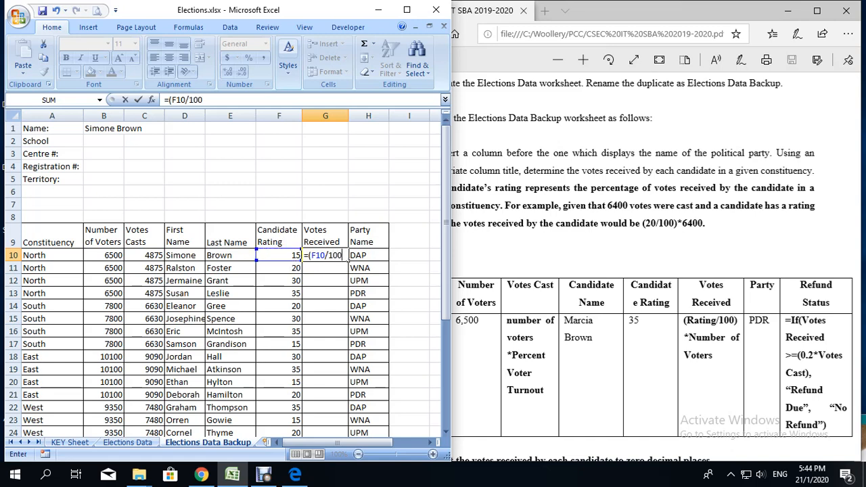
text()*)
click(145, 255)
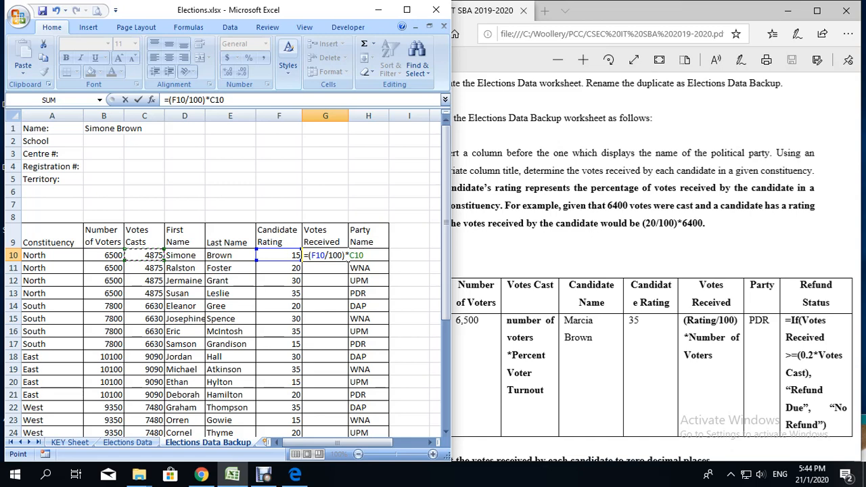
key(Return)
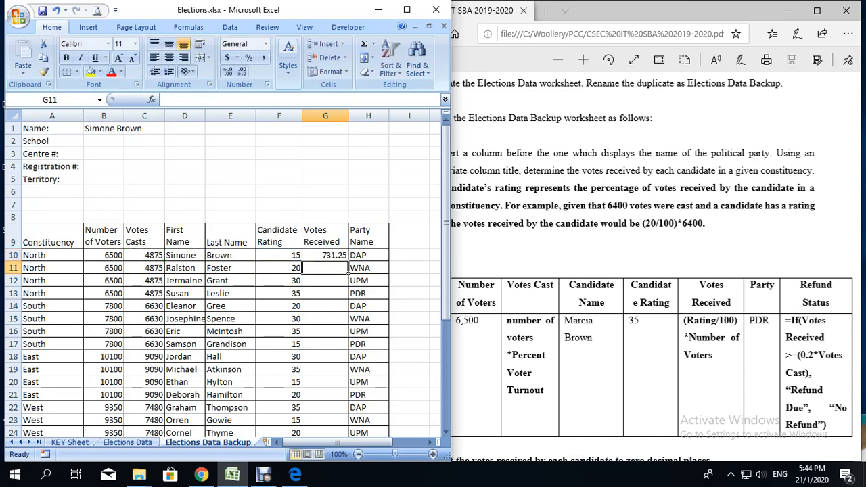
Step: Fill the Votes Received formula from G10 down to G37 and look over the filled rows
click(345, 255)
drag(347, 261, 332, 407)
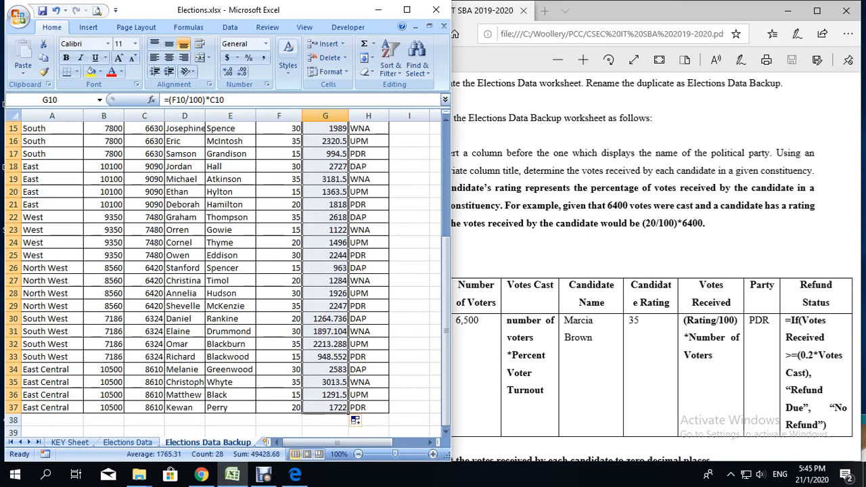
scroll(223, 271, up, 4)
scroll(223, 270, down, 3)
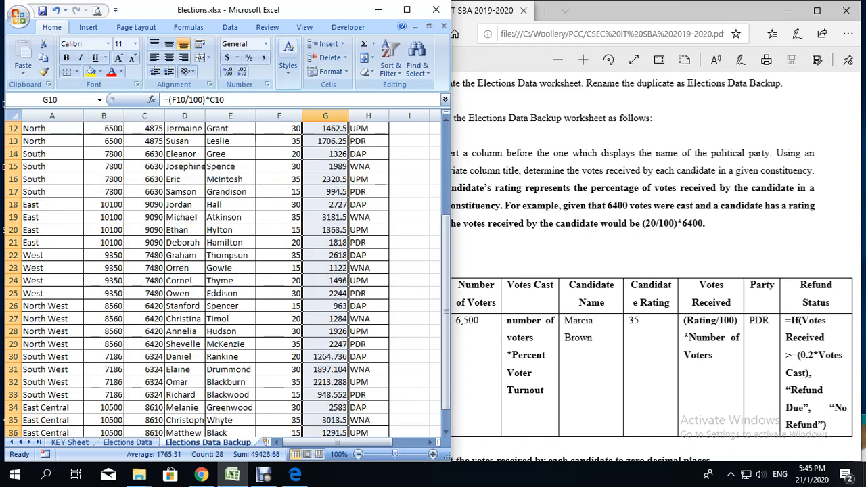
scroll(223, 270, down, 1)
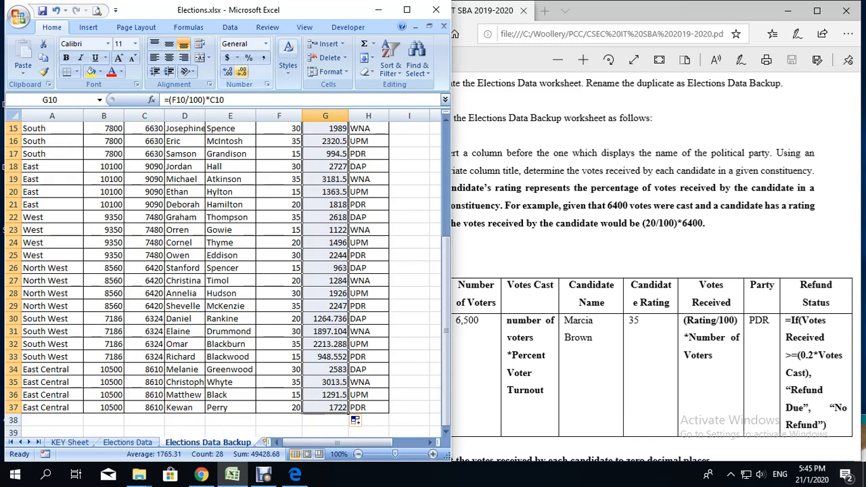
Step: Format the Votes Received values in G10:G37 to zero decimal places
click(227, 71)
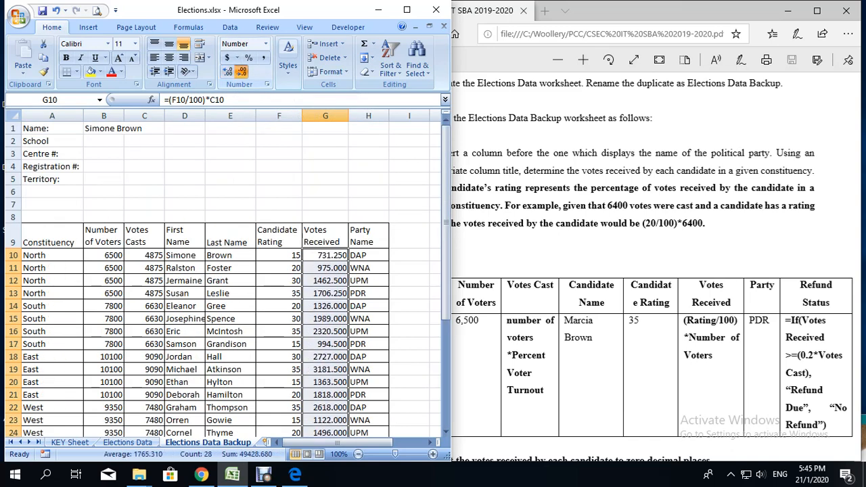
click(242, 71)
click(242, 71)
click(242, 71)
scroll(223, 277, down, 5)
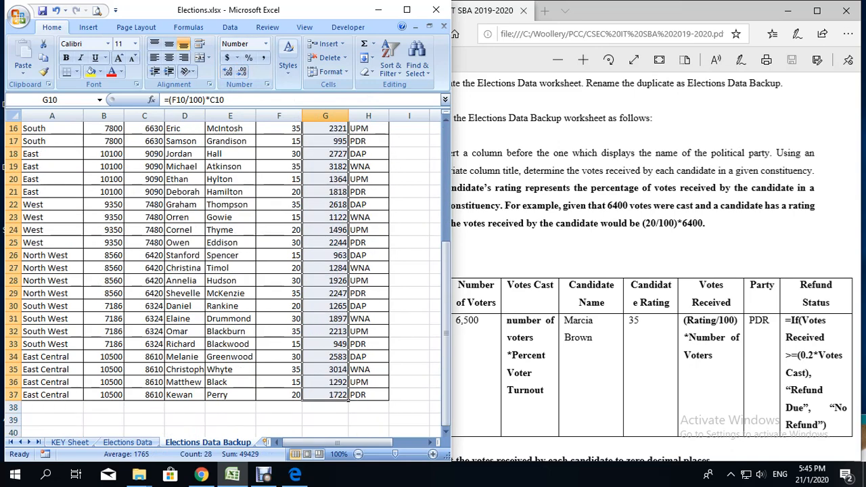
Step: Review the formatted Votes Received column and switch to the assignment PDF to read the next Task 2 instructions
click(368, 242)
scroll(368, 244, up, 2)
scroll(224, 277, up, 1)
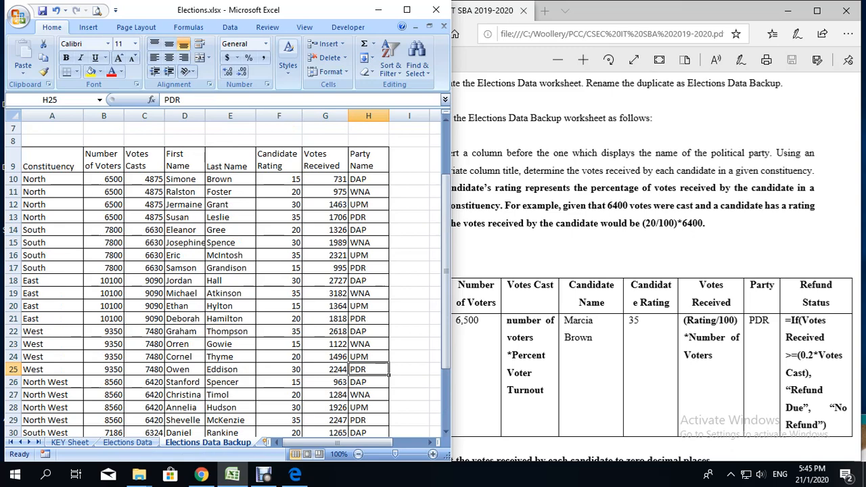
click(263, 477)
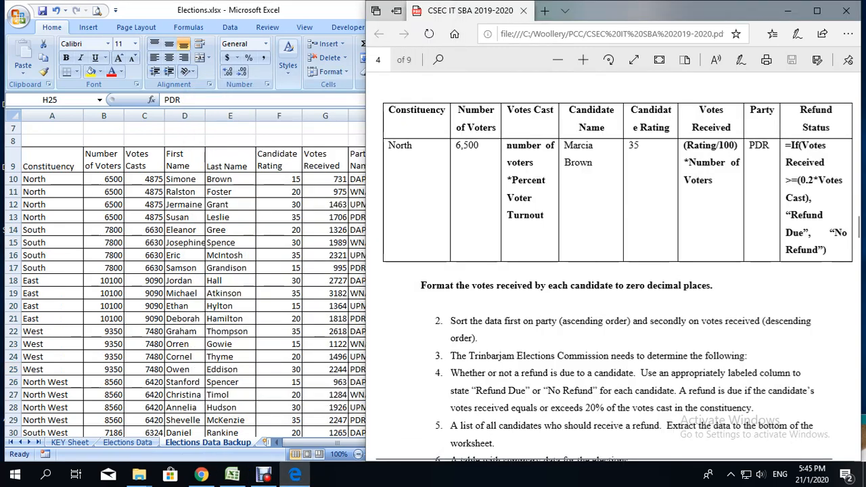
Step: Read the Task 2 instructions in the assignment PDF on sorting the data and determining refunds
scroll(617, 271, up, 4)
scroll(617, 271, down, 4)
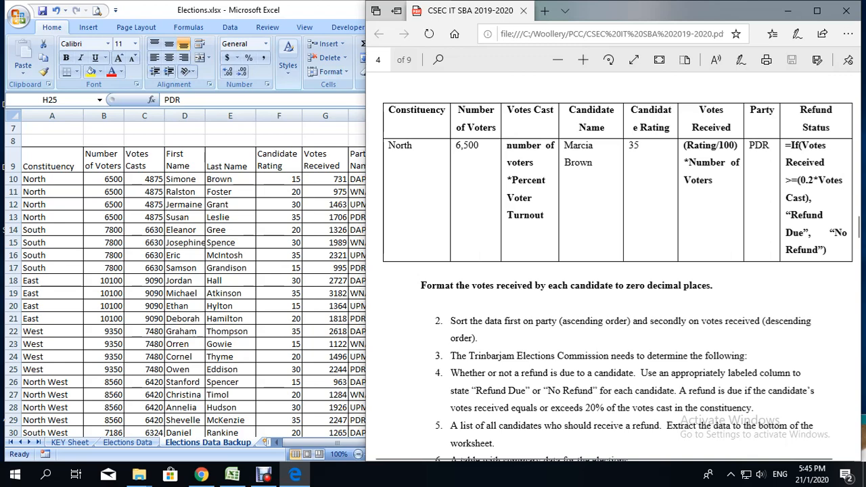
scroll(616, 271, down, 3)
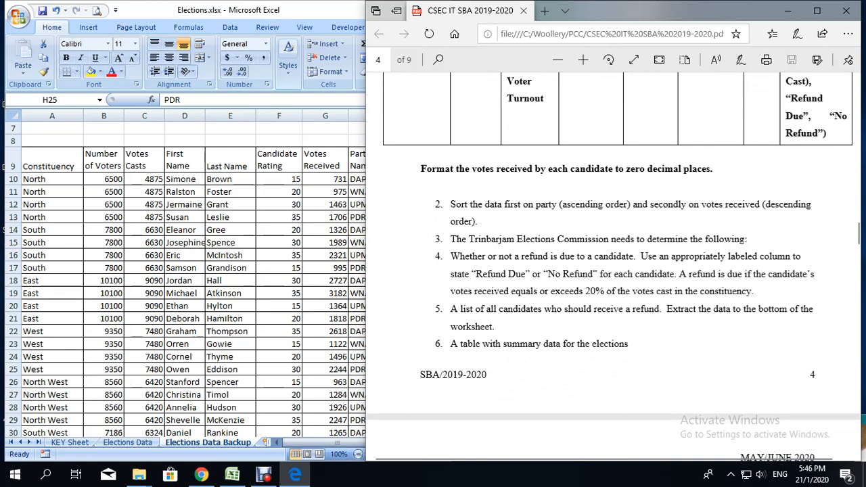
Step: Switch to Excel, select the table A9:H37 including its headers, and set the primary sort to Party Name, A to Z
key(alt+Tab)
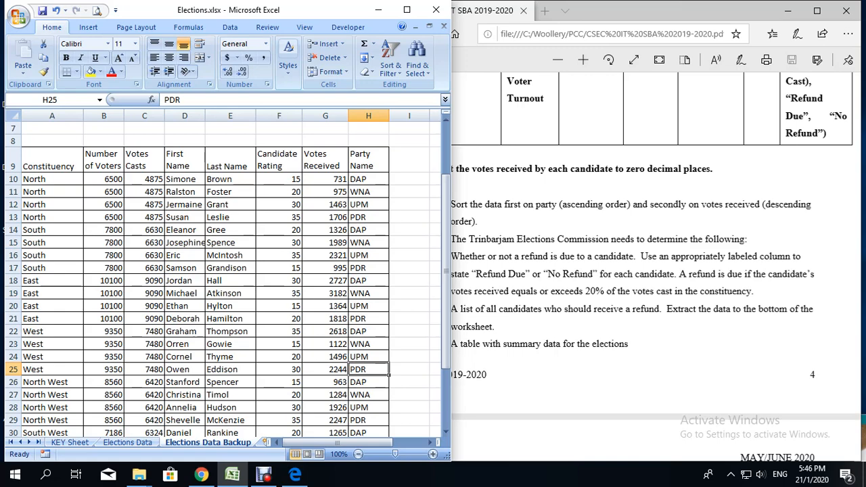
click(80, 171)
drag(80, 170, 390, 414)
scroll(390, 414, up, 3)
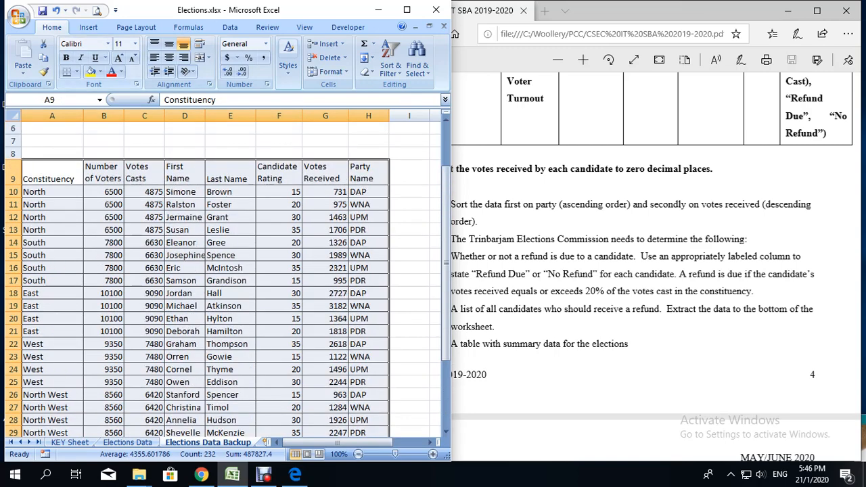
click(230, 27)
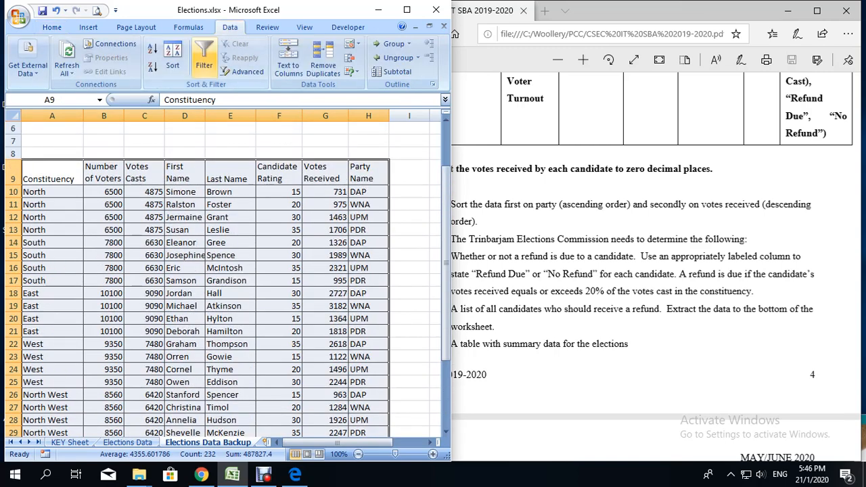
click(242, 71)
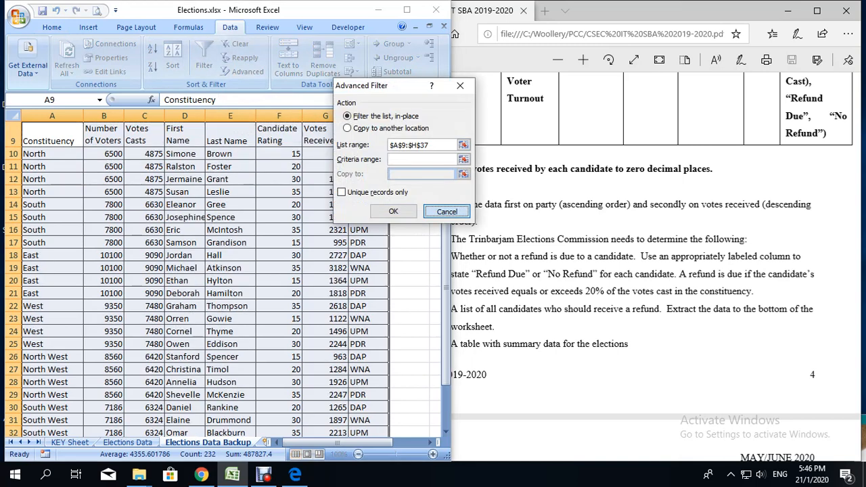
click(445, 211)
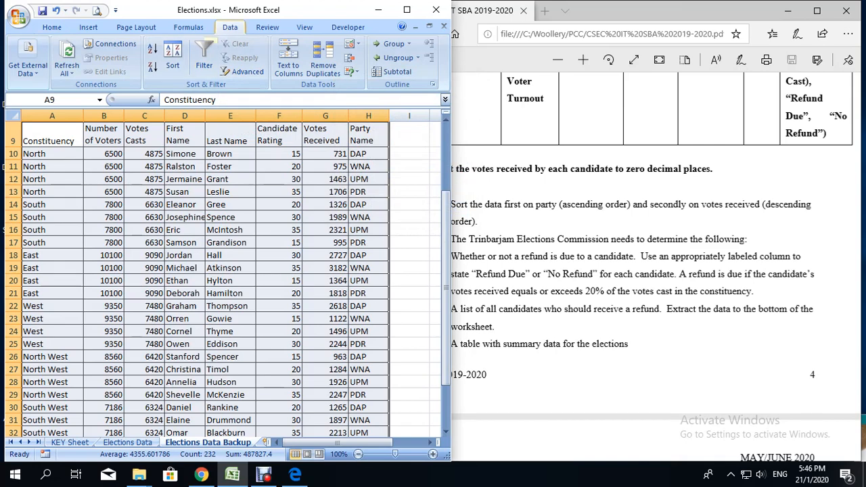
click(173, 58)
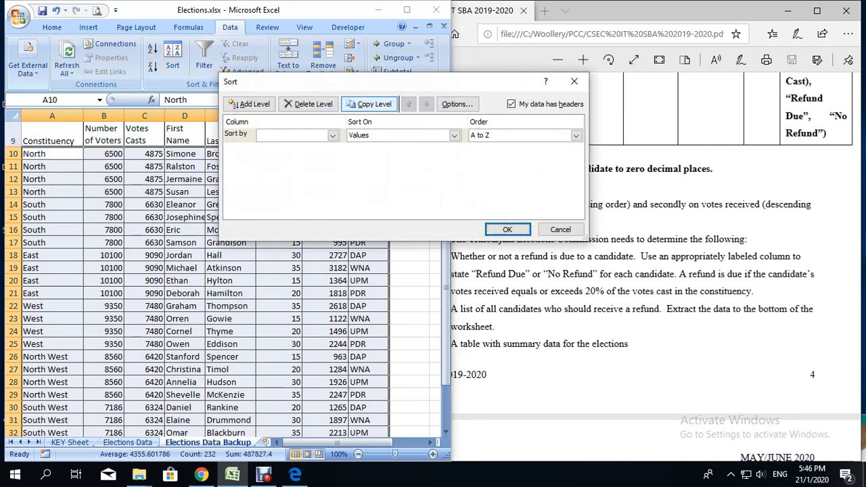
drag(368, 89, 190, 59)
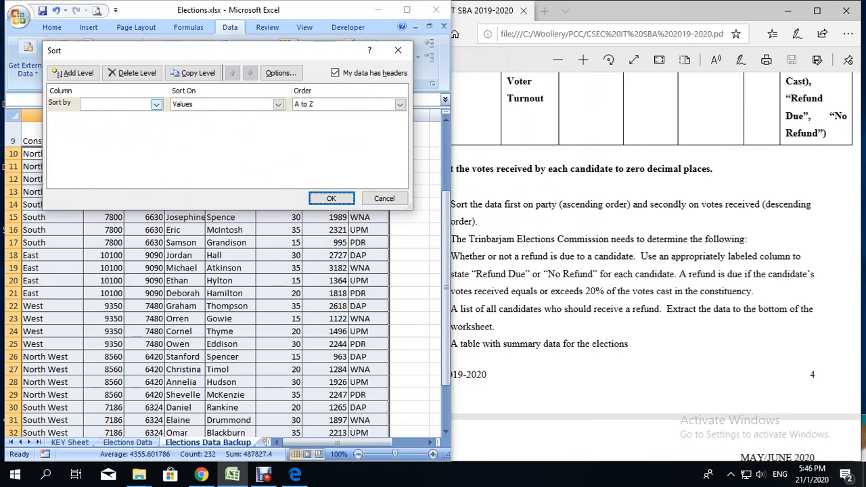
click(156, 104)
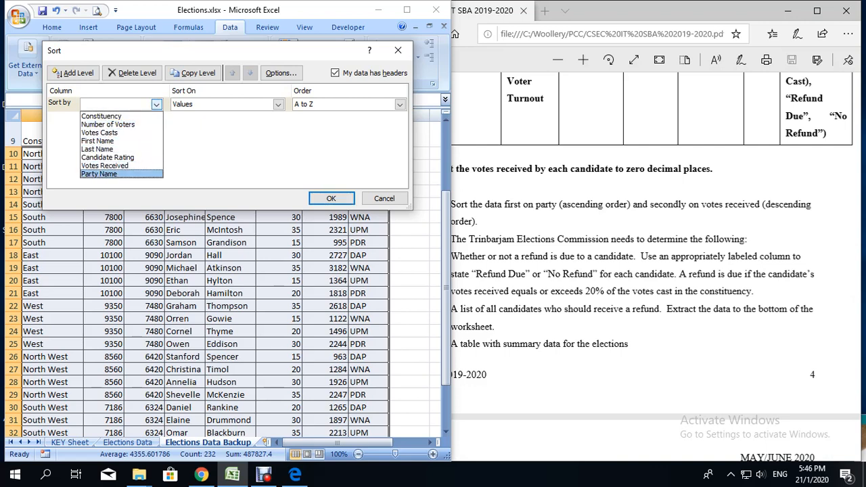
click(108, 174)
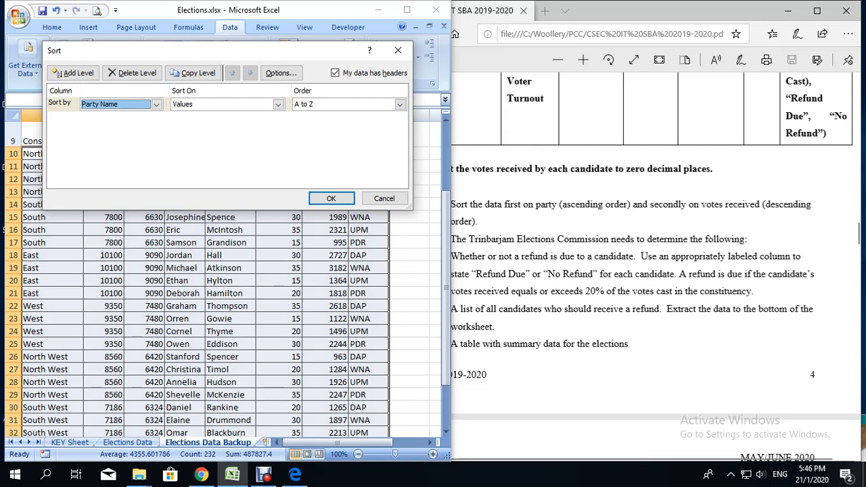
Step: Add a second sort level on Votes Received, Largest to Smallest, and apply the sort
click(57, 73)
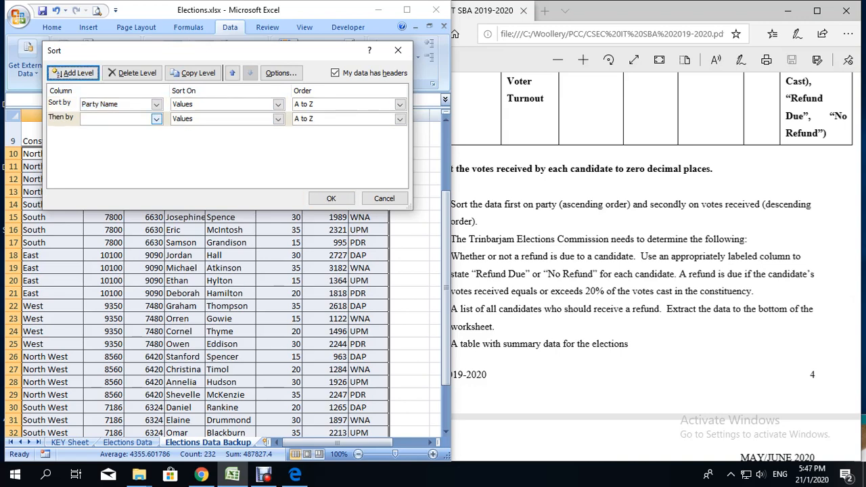
click(156, 118)
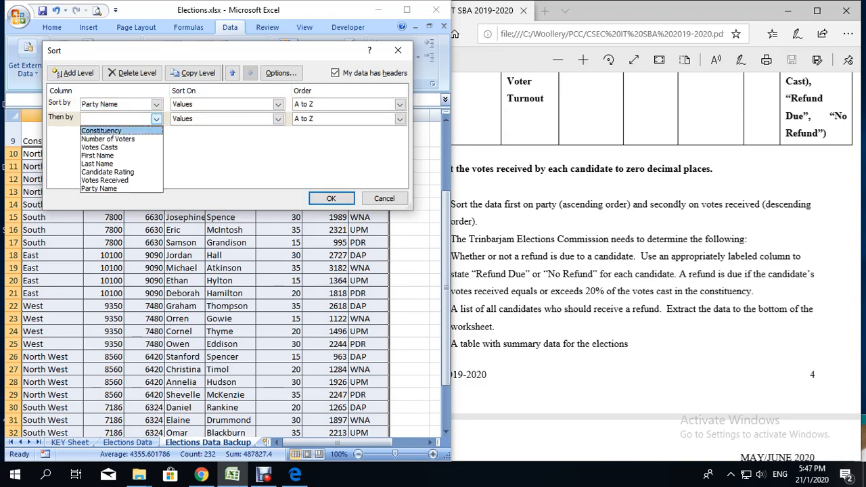
click(104, 180)
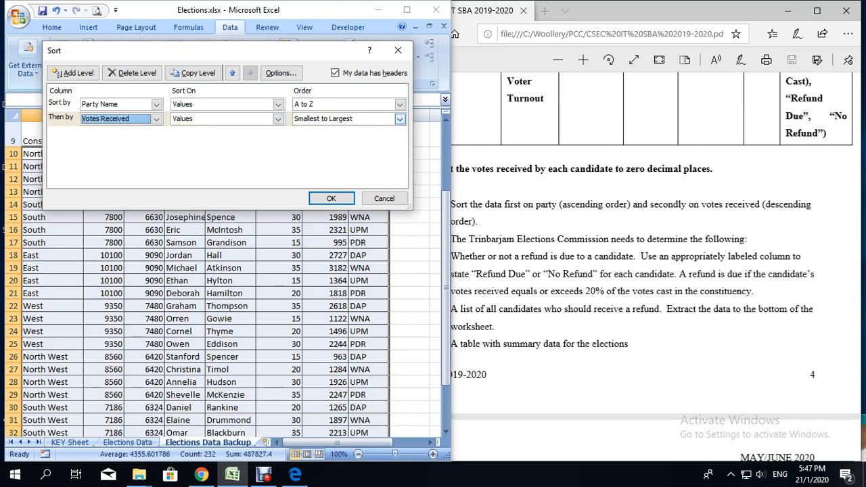
click(400, 118)
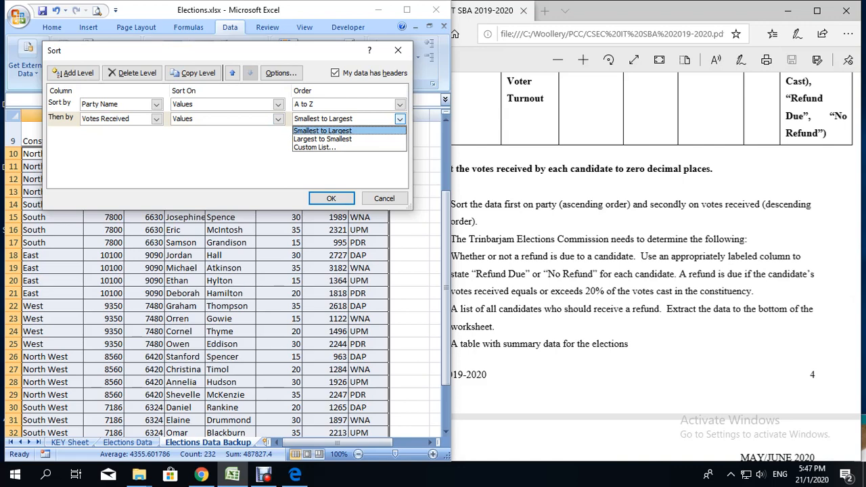
click(334, 139)
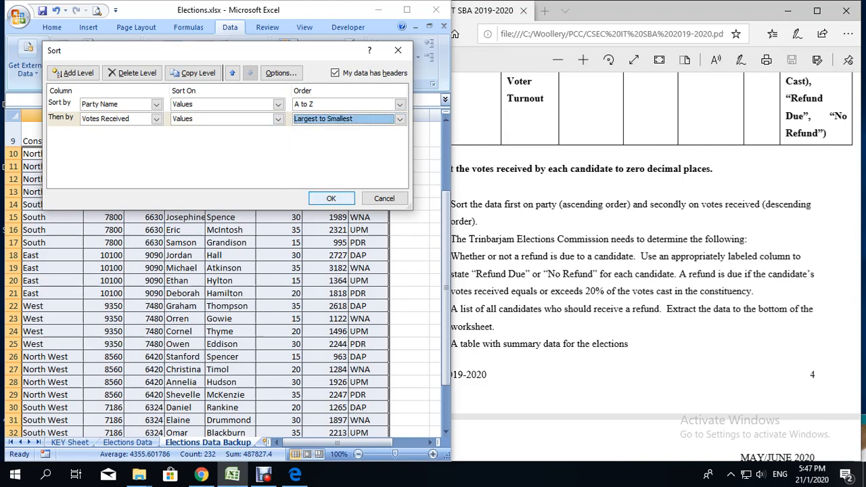
click(331, 198)
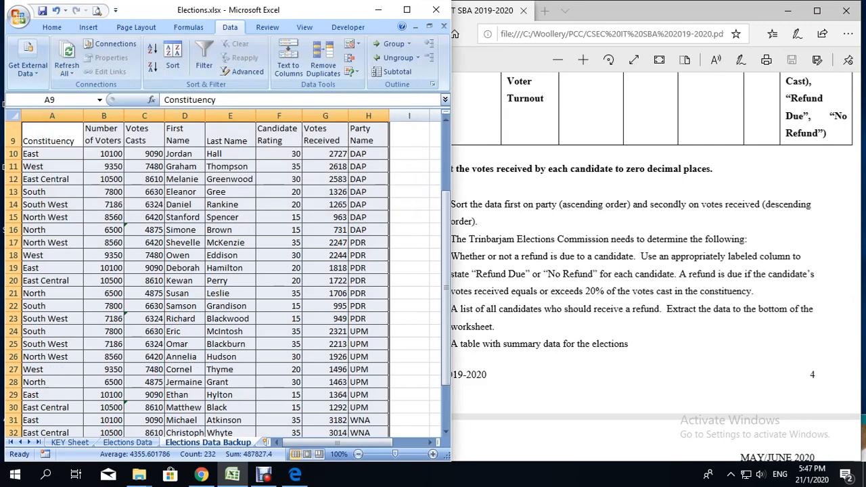
Step: Check the sorted rows for party order and for descending votes received within the DAP group
click(409, 153)
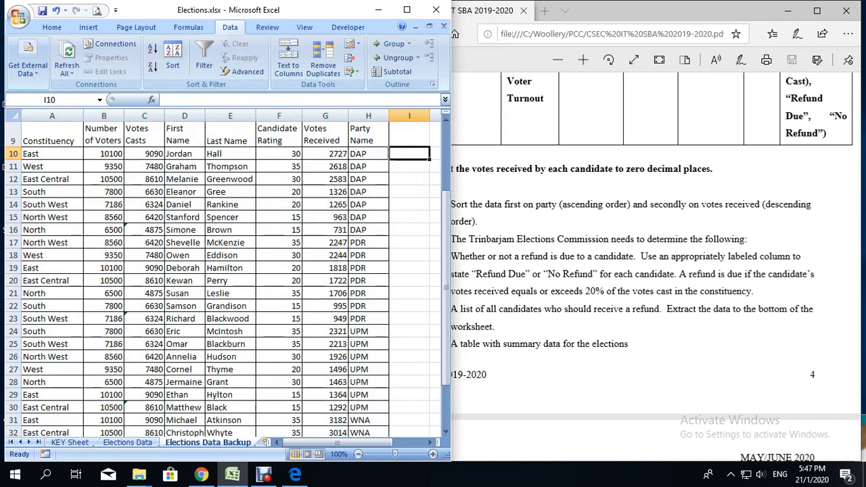
drag(368, 154, 368, 230)
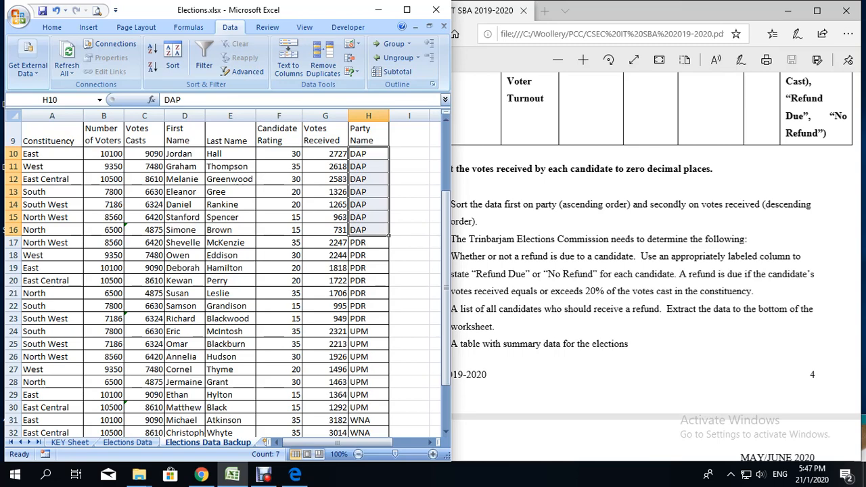
click(325, 154)
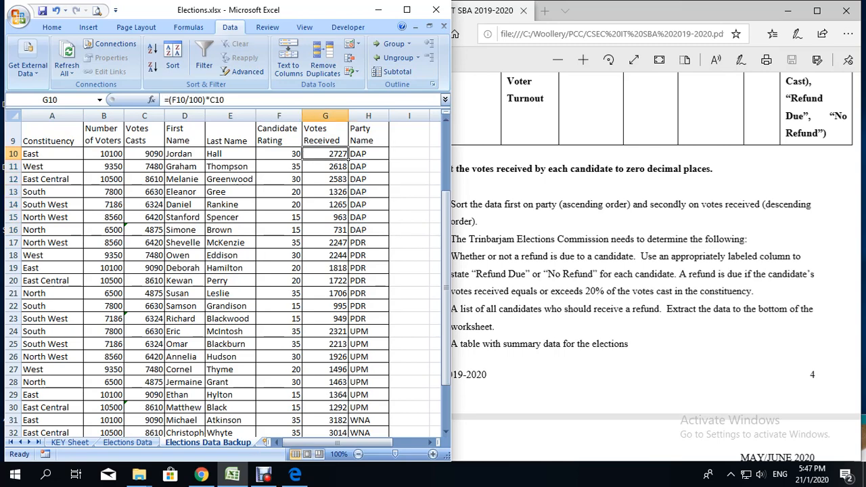
click(325, 230)
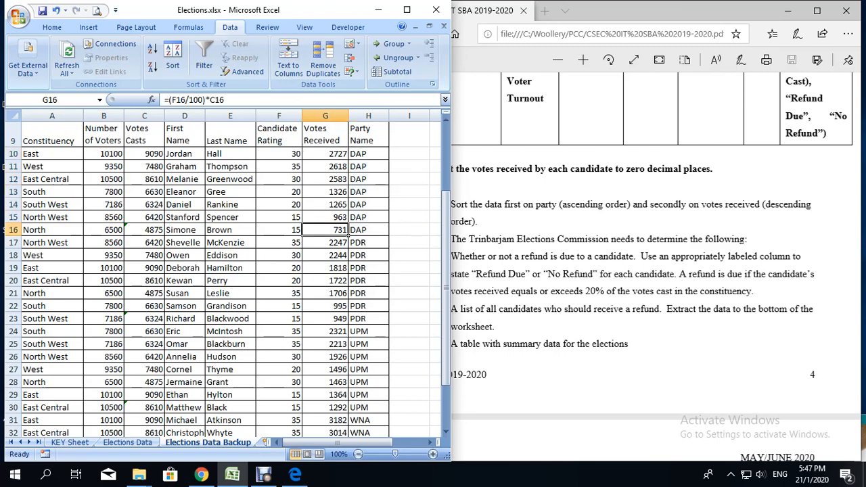
scroll(228, 278, down, 3)
scroll(228, 277, up, 2)
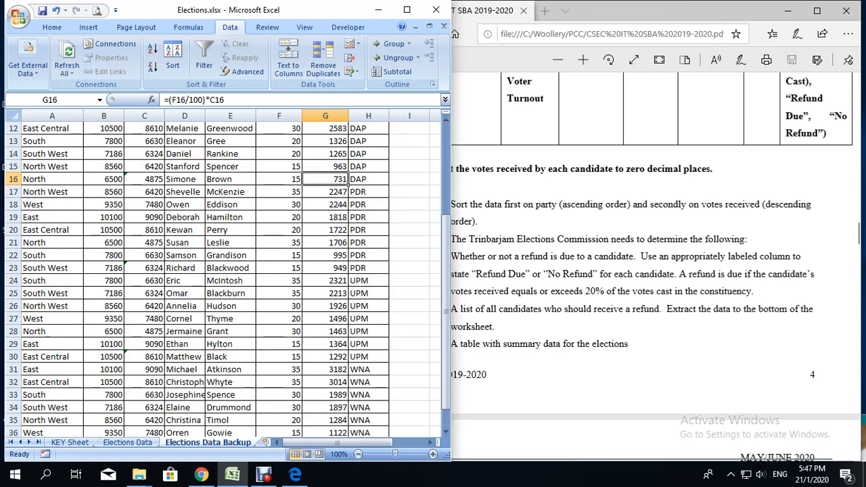
Step: Consult the Refund Status column in the assignment PDF and enter the heading Refund Status in cell I9 of the Excel sheet
key(alt+Tab)
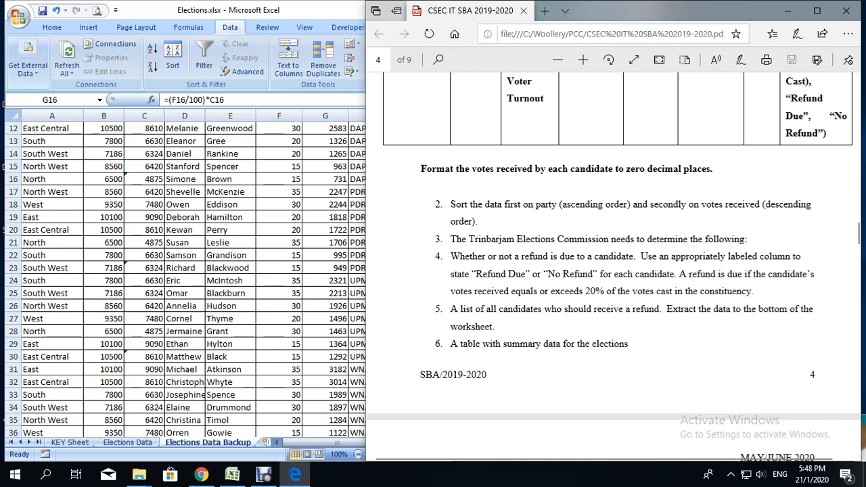
scroll(617, 270, up, 5)
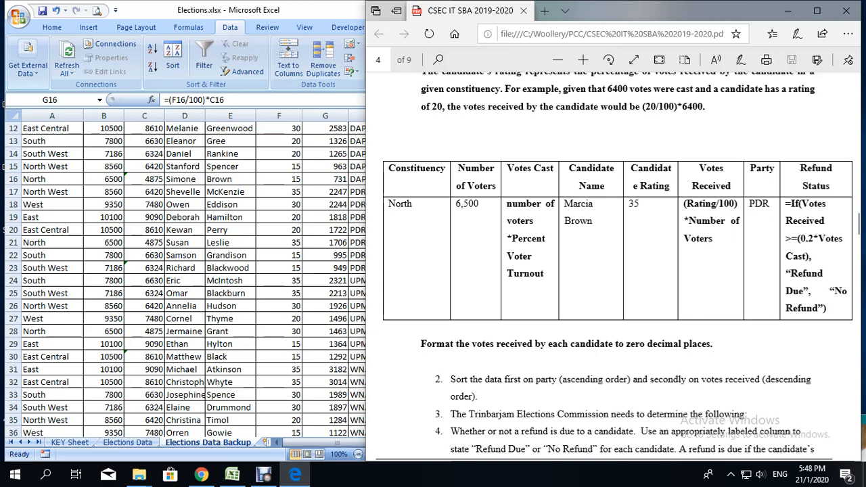
click(318, 10)
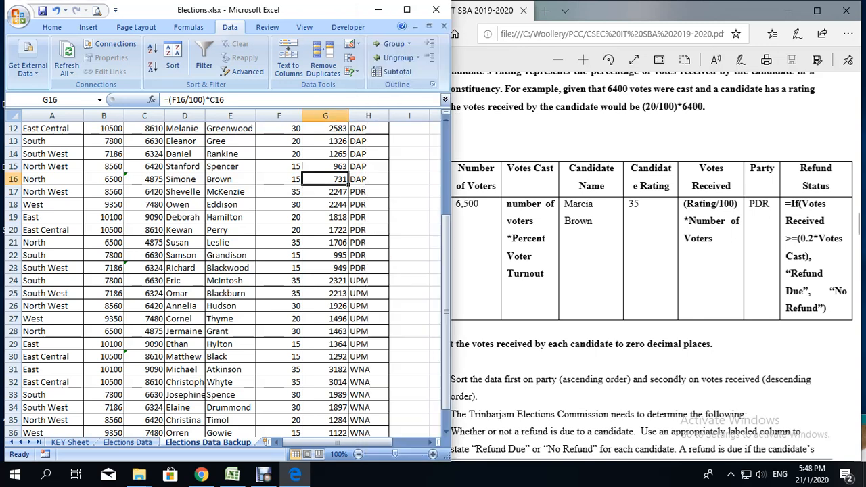
scroll(230, 271, up, 2)
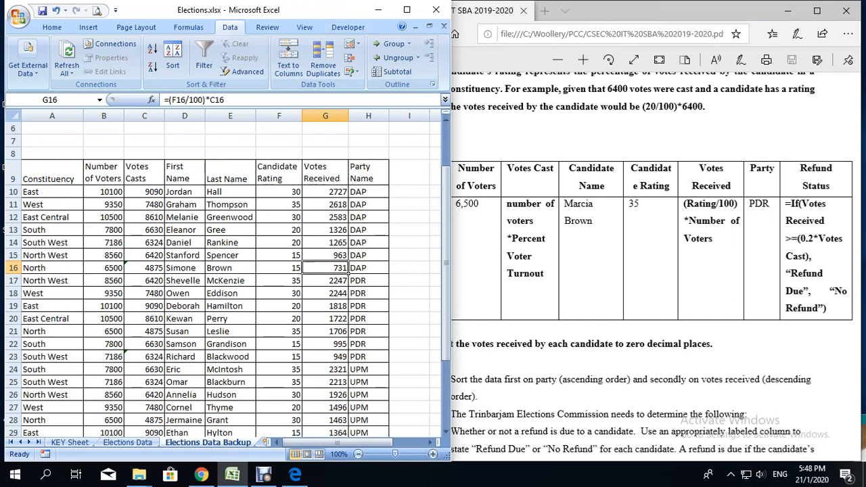
click(409, 172)
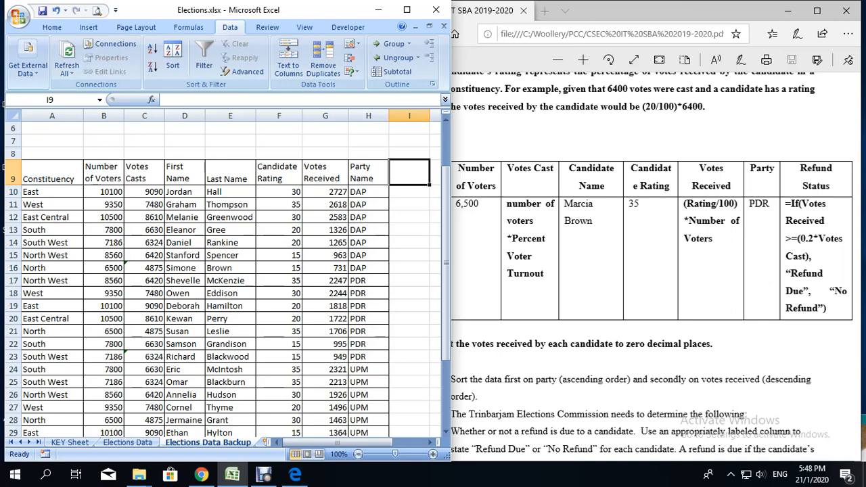
text(Refund S)
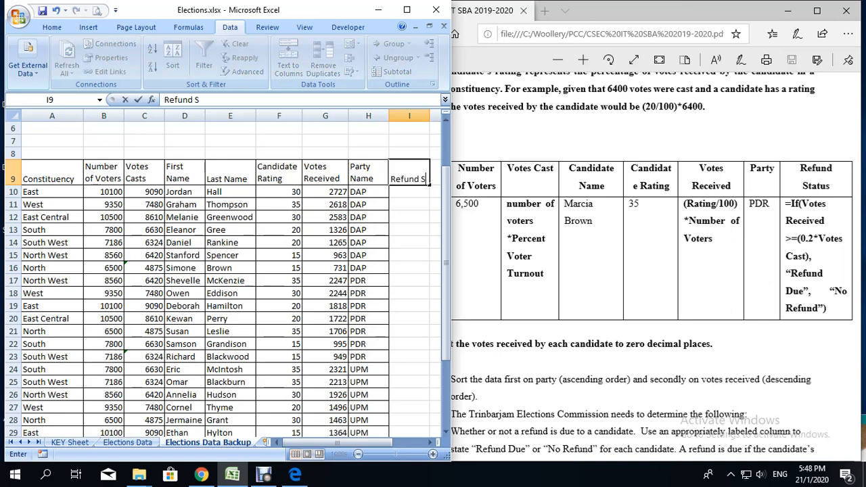
text(tatus)
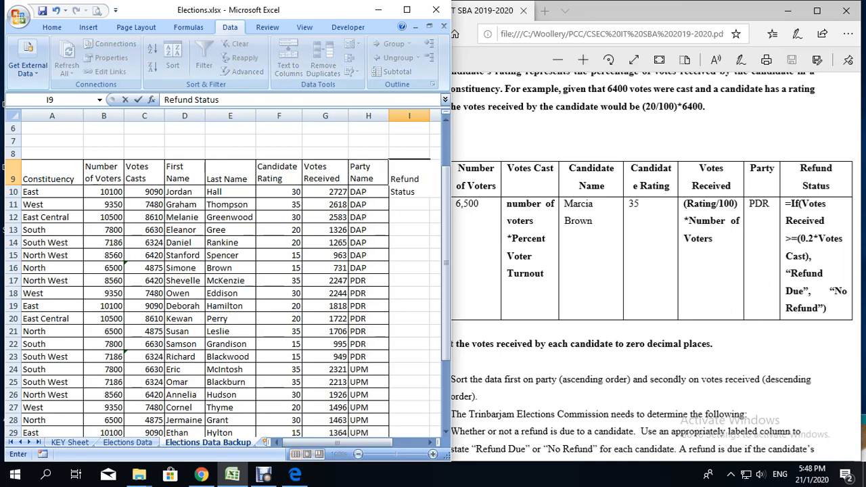
click(409, 204)
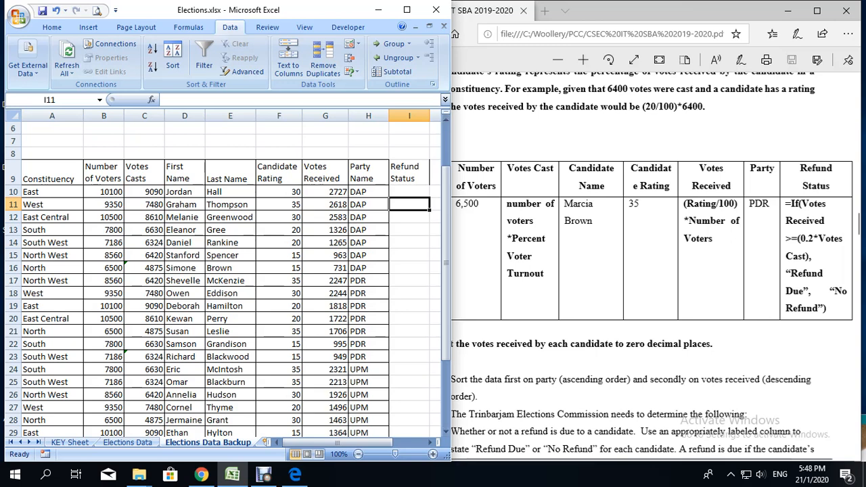
Step: Begin an IF formula in cell I10 that tests whether G10 is at least 20% of votes cast: =if(G10>=(0.2*C10),
click(410, 192)
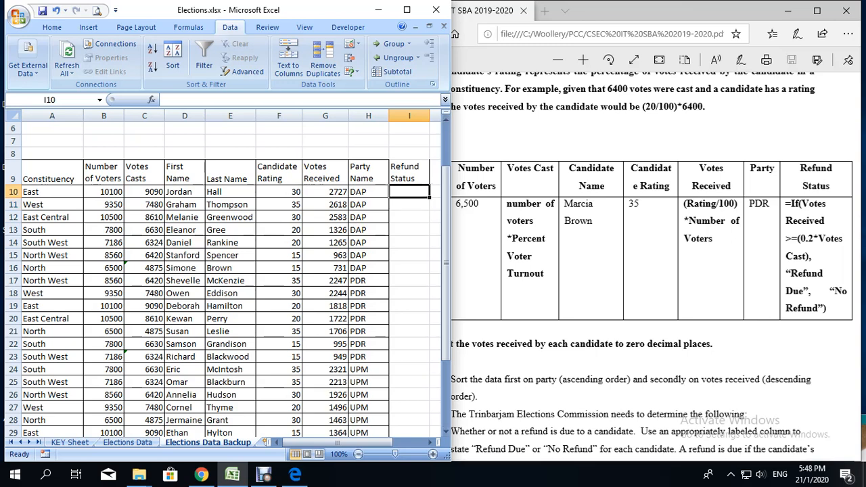
text(=)
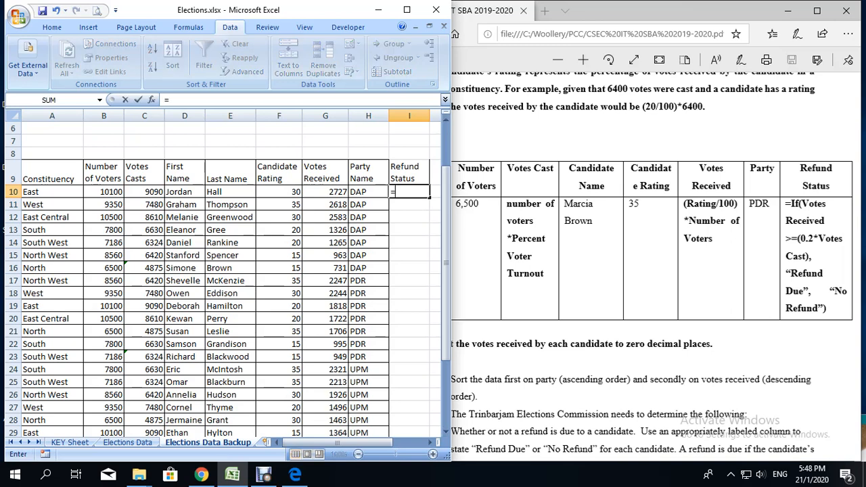
text(if()
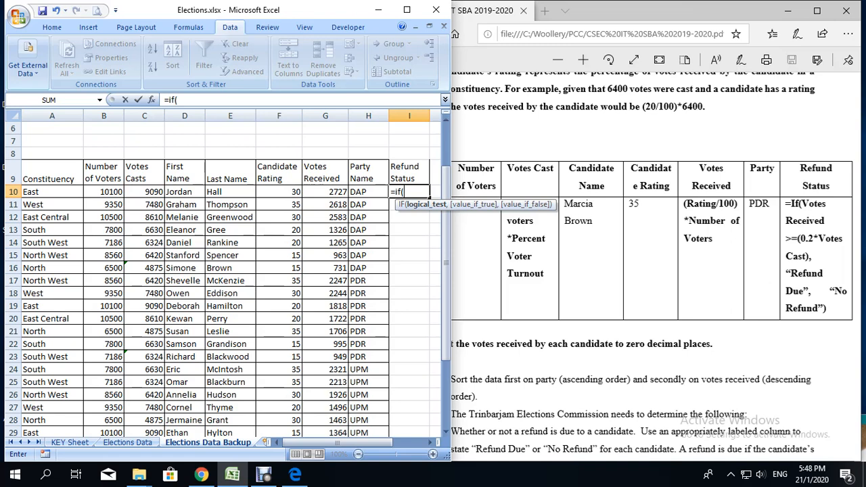
click(325, 192)
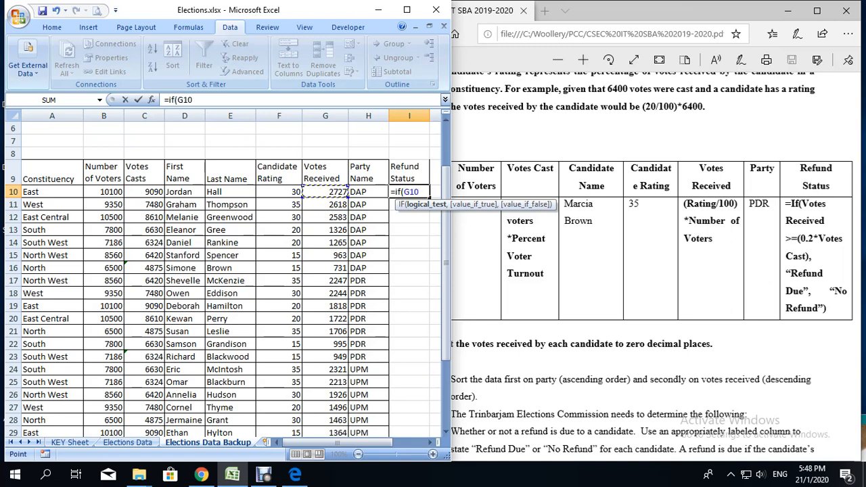
text(>=(0.2)
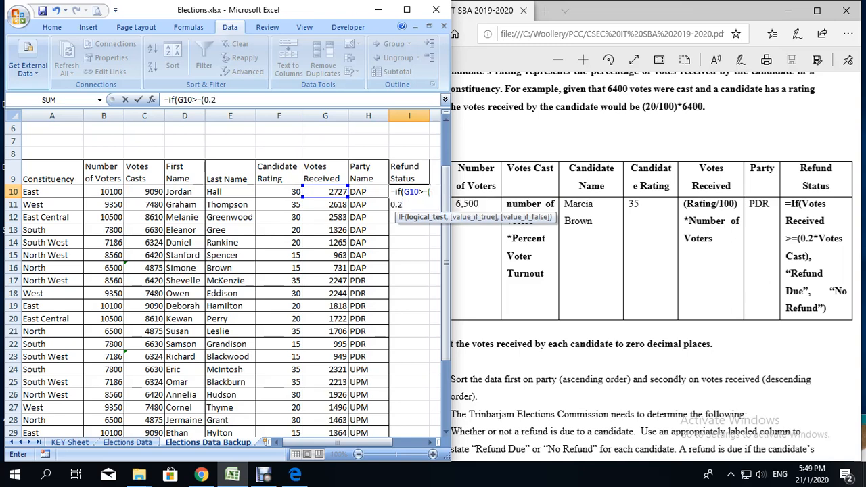
text(*)
click(144, 192)
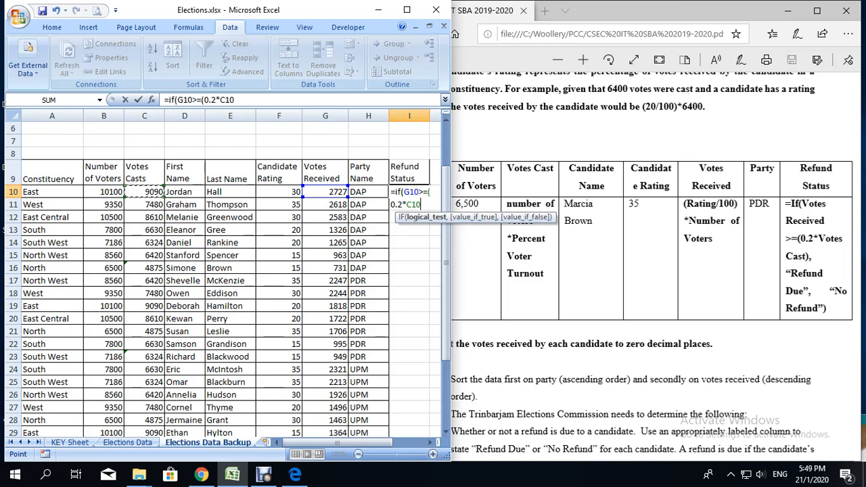
text())
text(,)
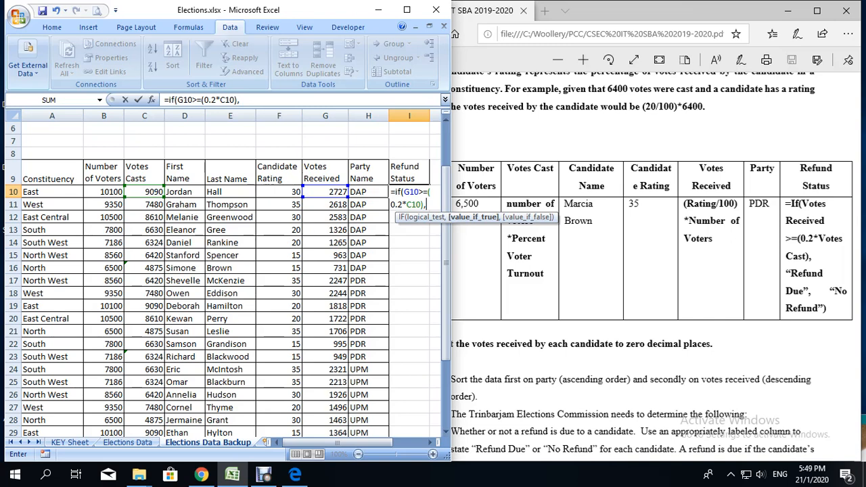
Step: Complete the I10 formula with "Refund Due" as the true result and "No Refund" as the false result, and enter it
text(")
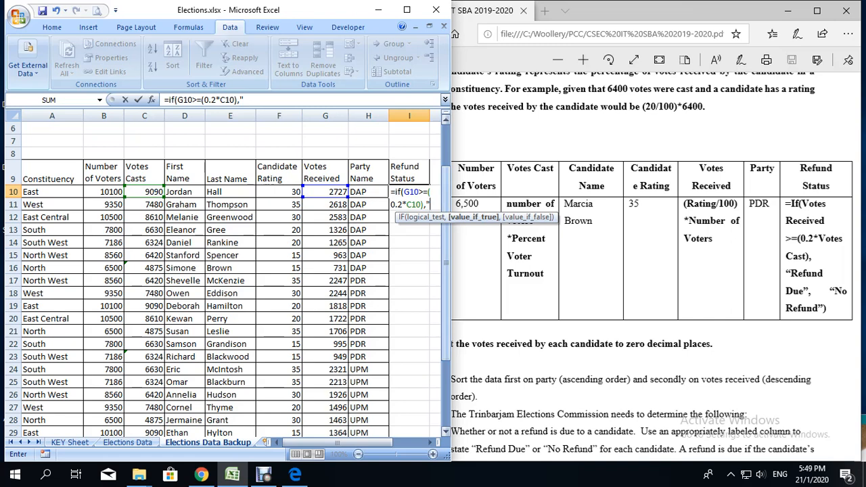
text(Refund Du)
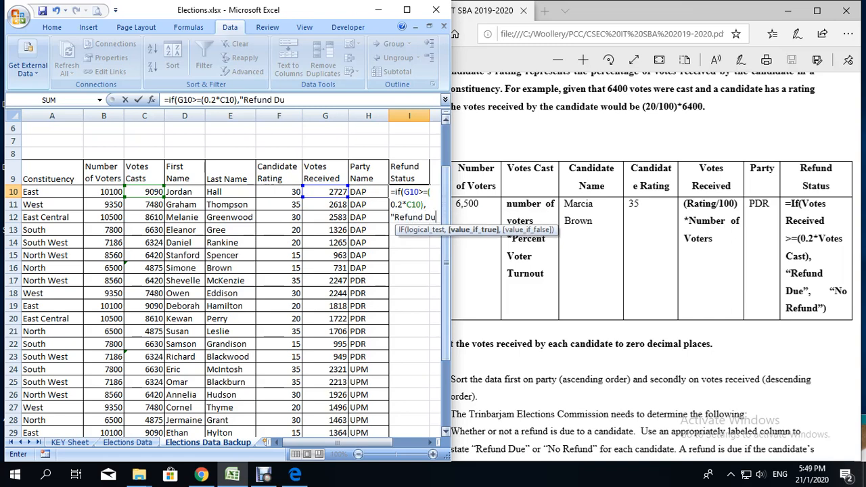
text(e")
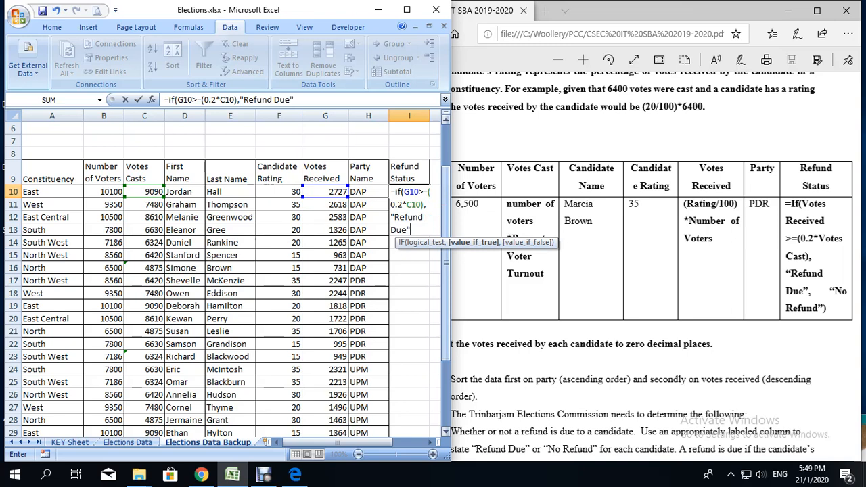
text(,")
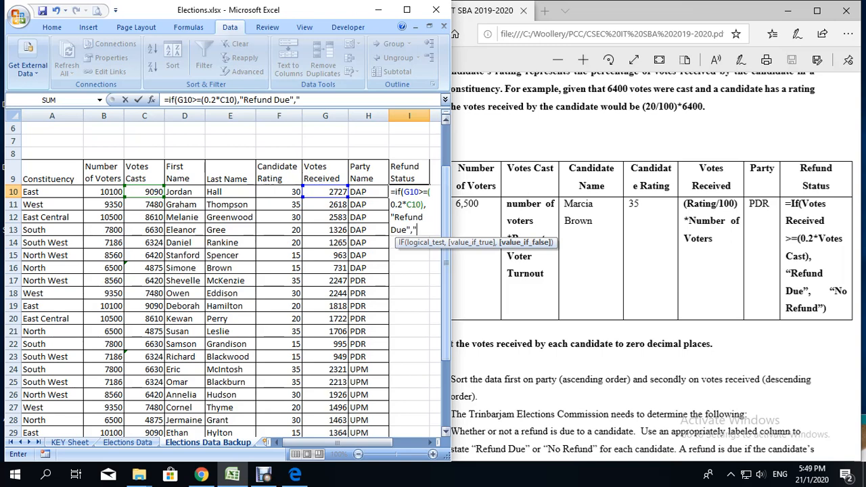
text(No Redu)
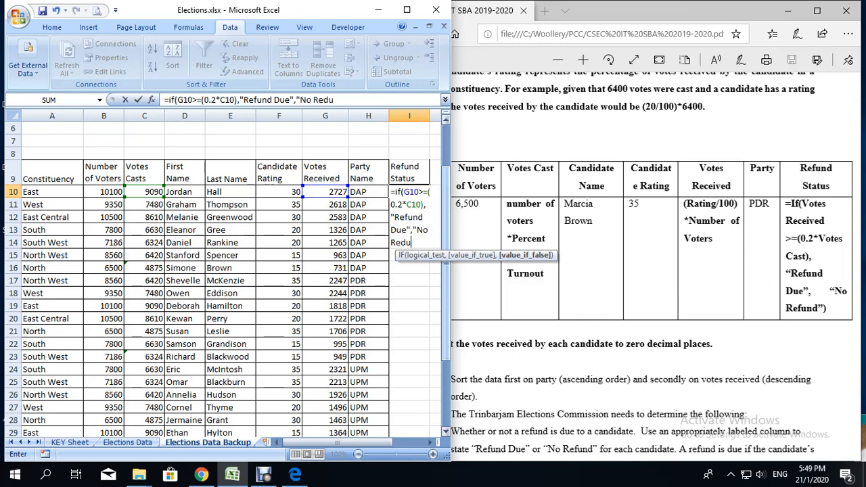
text(nd")
text())
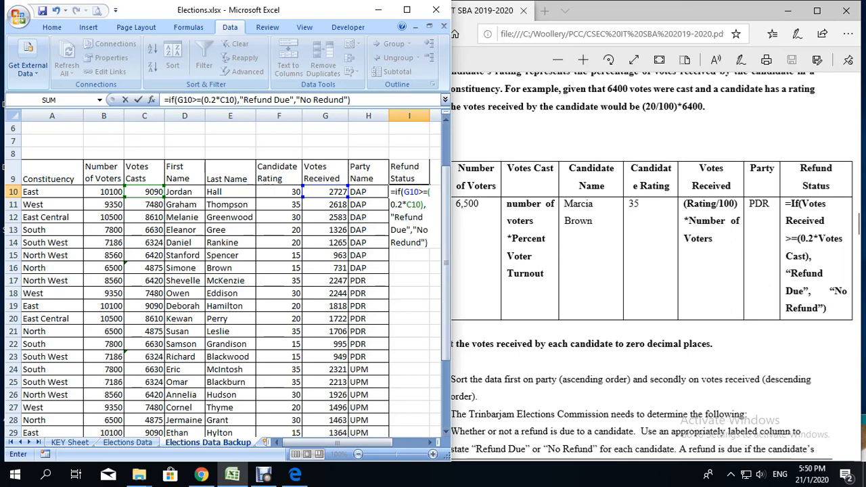
click(406, 242)
key(BackSpace)
text(f)
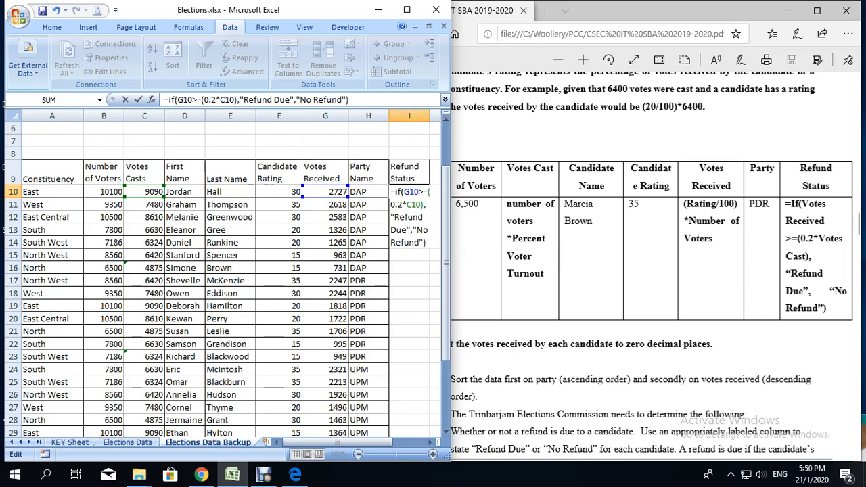
key(Return)
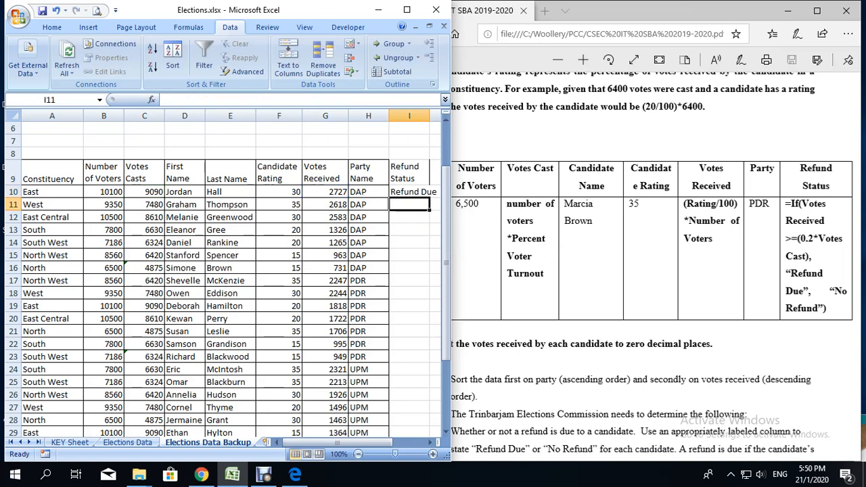
Step: Autofit the width of column I and fill the refund formula from I10 down to I37
double_click(430, 116)
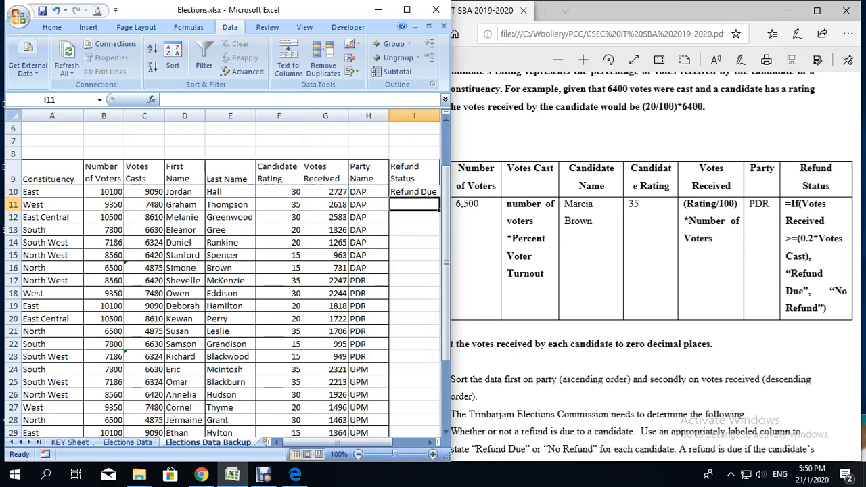
click(414, 192)
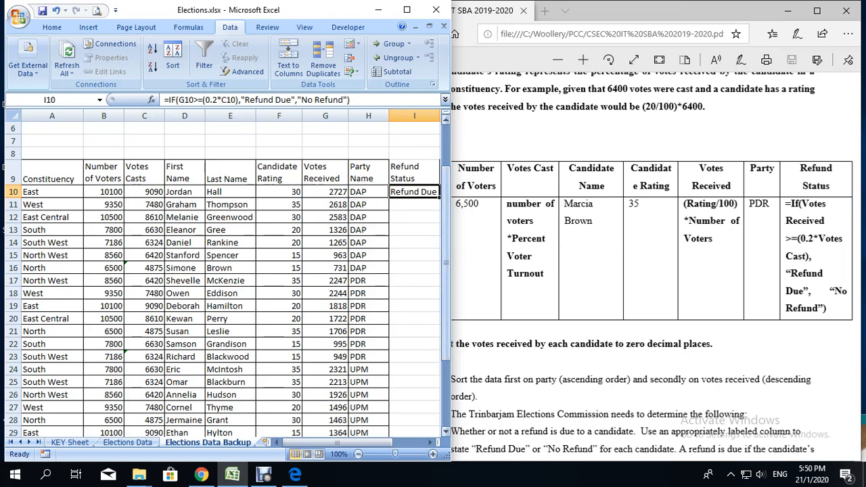
drag(440, 198, 429, 408)
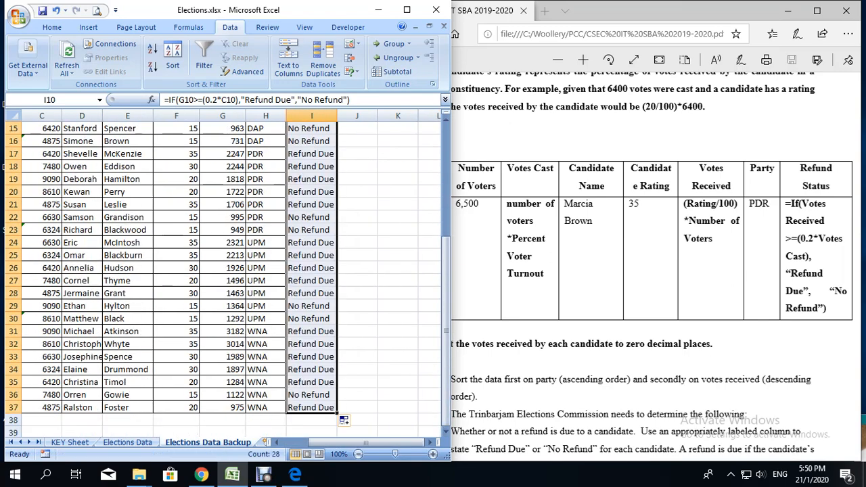
Step: Check the filled Refund Status results down the column, inspecting the formulas in I16 and I23
scroll(406, 379, up, 4)
scroll(312, 268, down, 1)
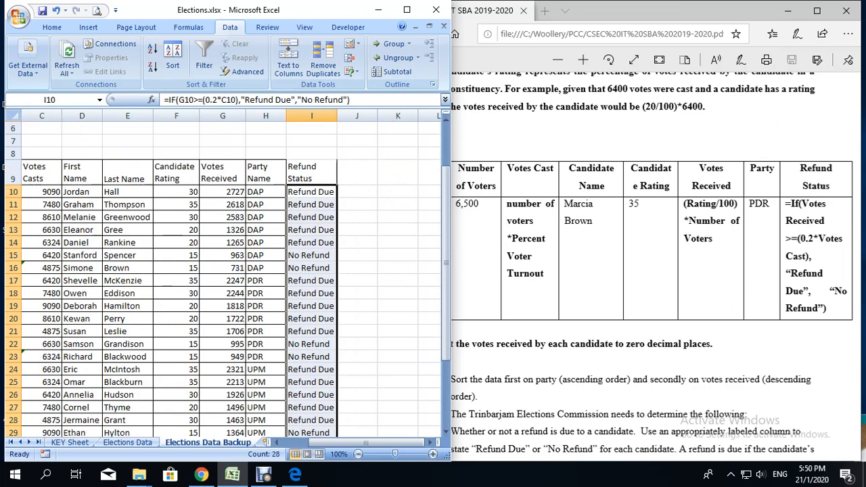
click(311, 268)
scroll(228, 279, down, 2)
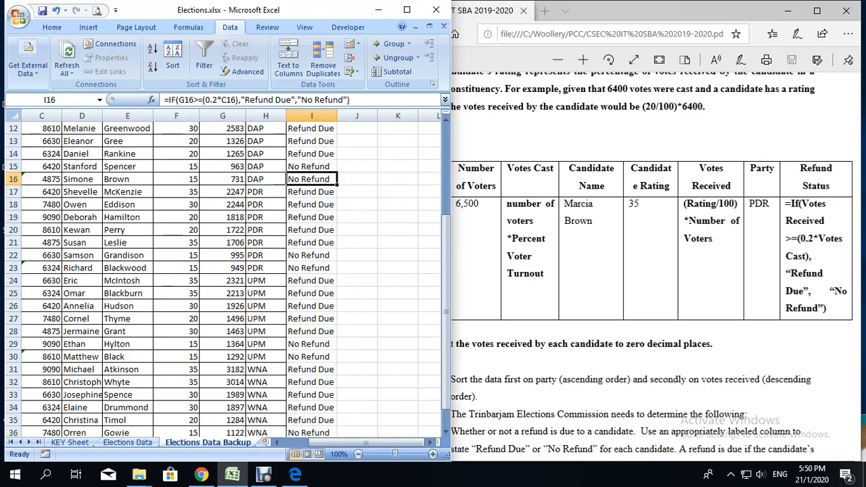
click(312, 268)
scroll(311, 268, down, 1)
scroll(311, 268, up, 3)
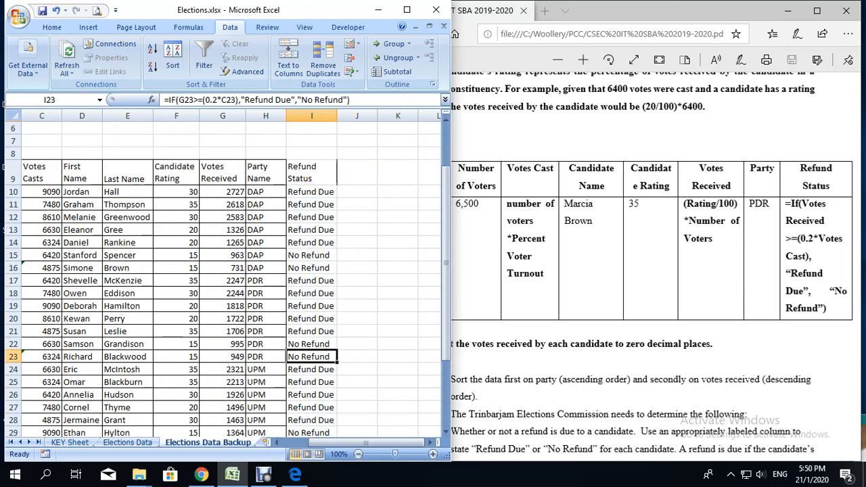
Step: Apply All Borders to the Refund Status column, range I9:I37
drag(312, 172, 315, 420)
click(51, 27)
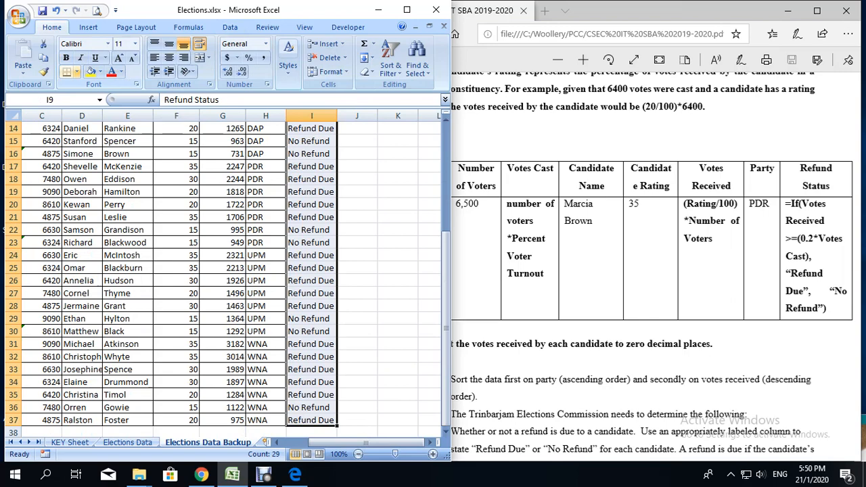
click(77, 71)
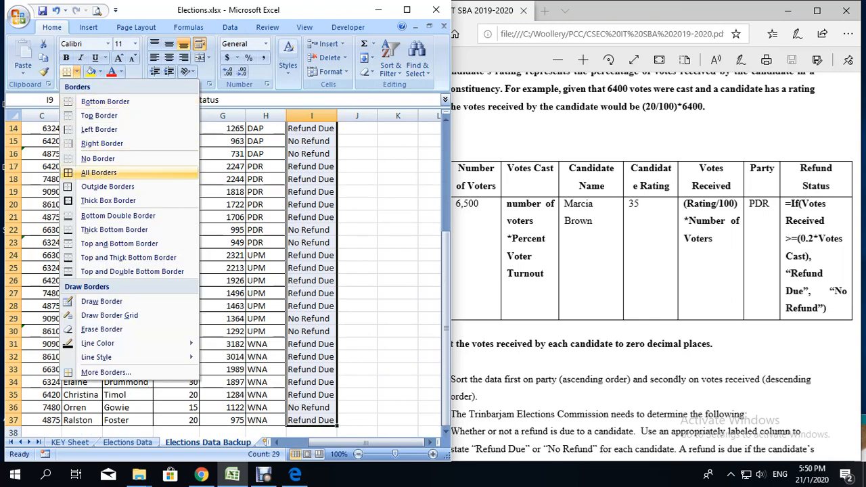
click(94, 173)
drag(347, 442, 321, 442)
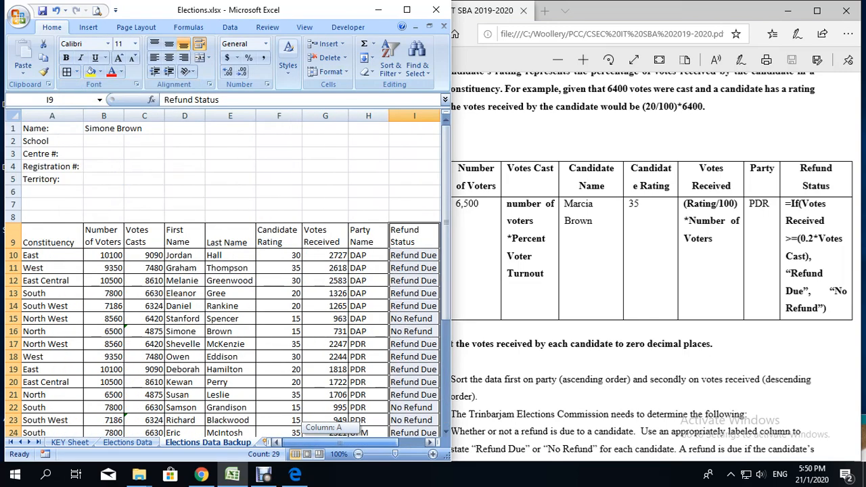
scroll(271, 325, down, 2)
scroll(229, 281, down, 4)
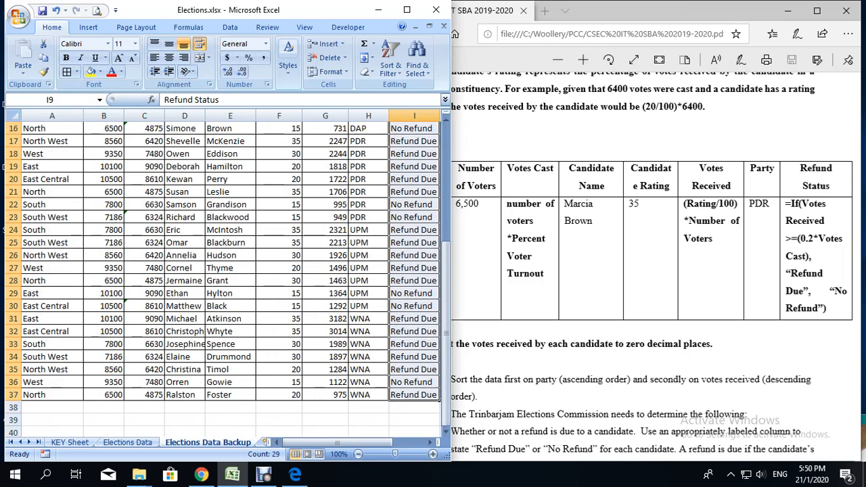
Step: Switch to the assignment PDF and read the instructions on refund status and on extracting candidates who should receive a refund
click(609, 270)
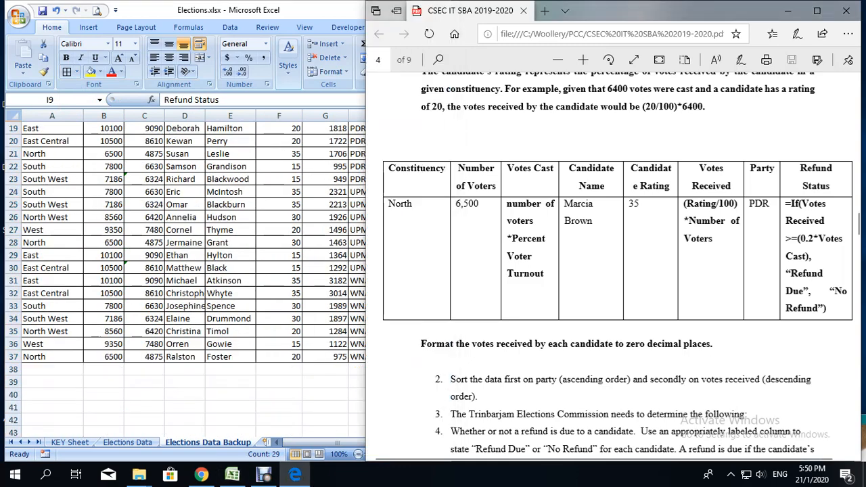
scroll(609, 270, down, 3)
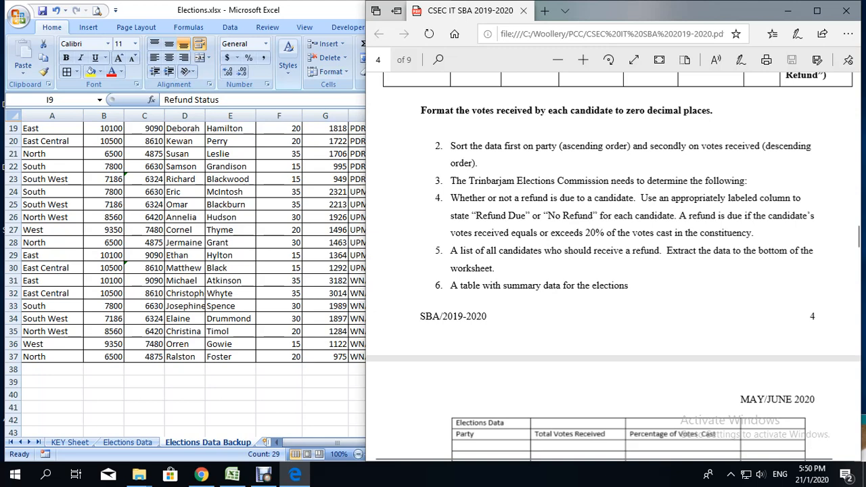
scroll(182, 244, down, 1)
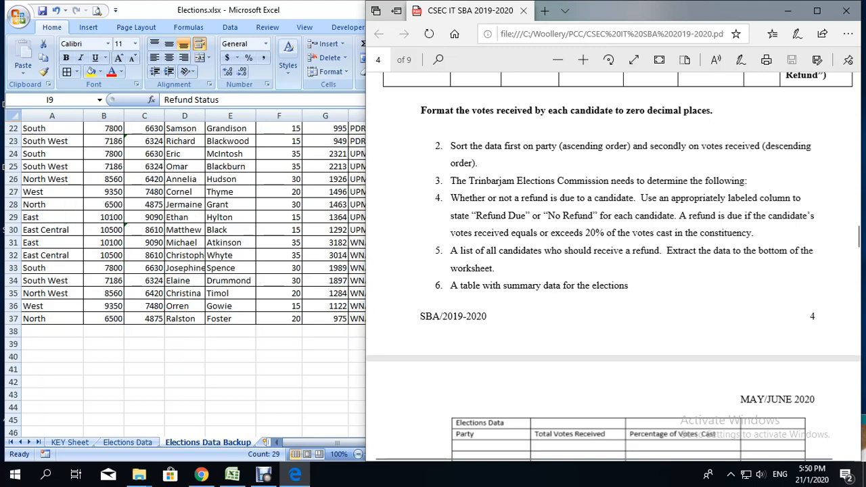
Step: Switch back to Excel, copy the header row A9:I9 and paste it below the table starting at cell A41
click(52, 356)
click(52, 356)
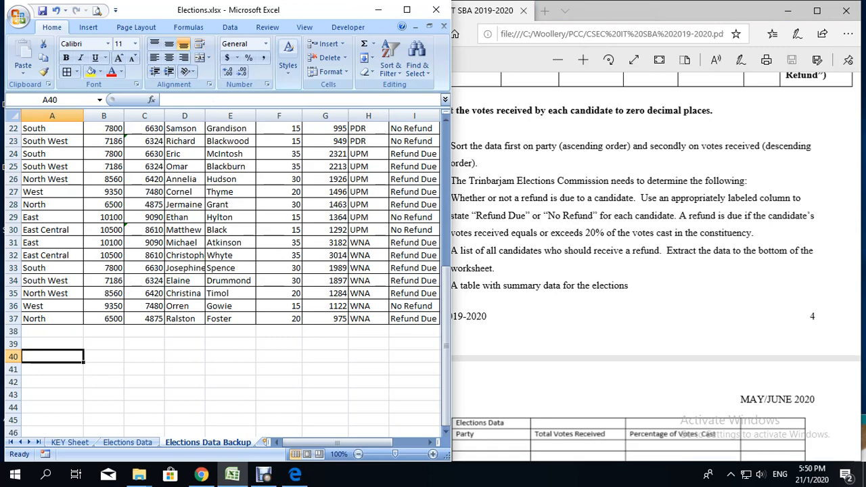
scroll(223, 271, up, 7)
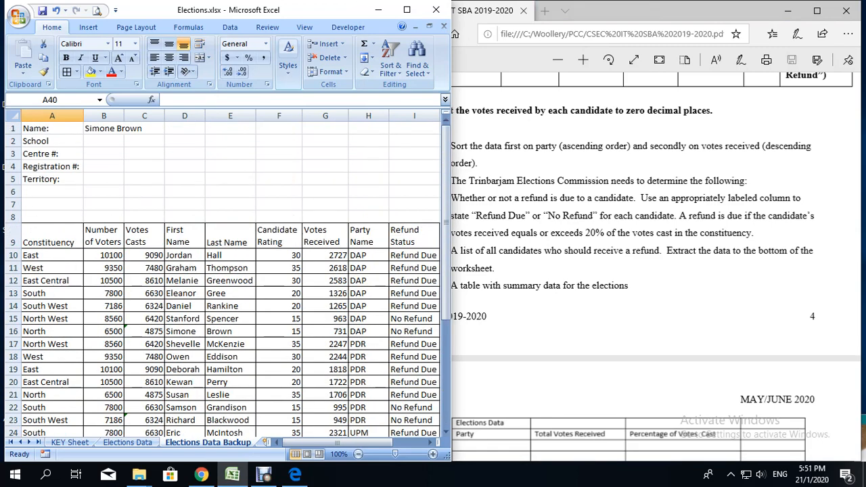
drag(47, 237, 440, 247)
right_click(383, 237)
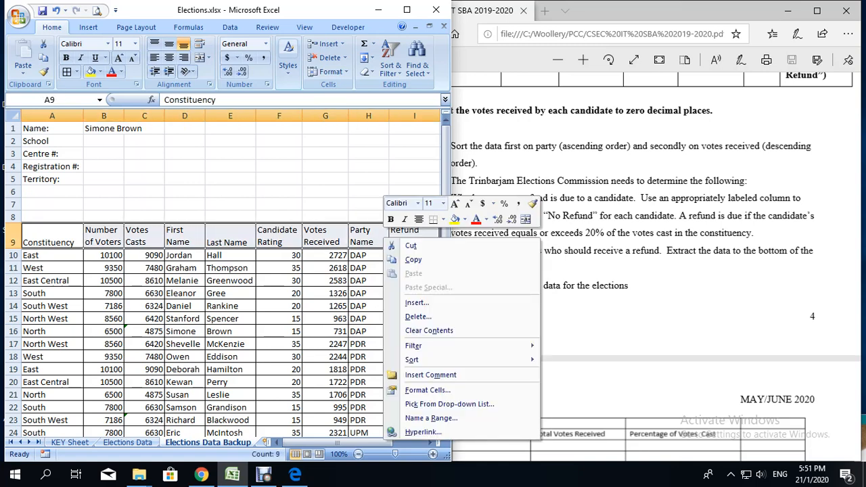
click(412, 260)
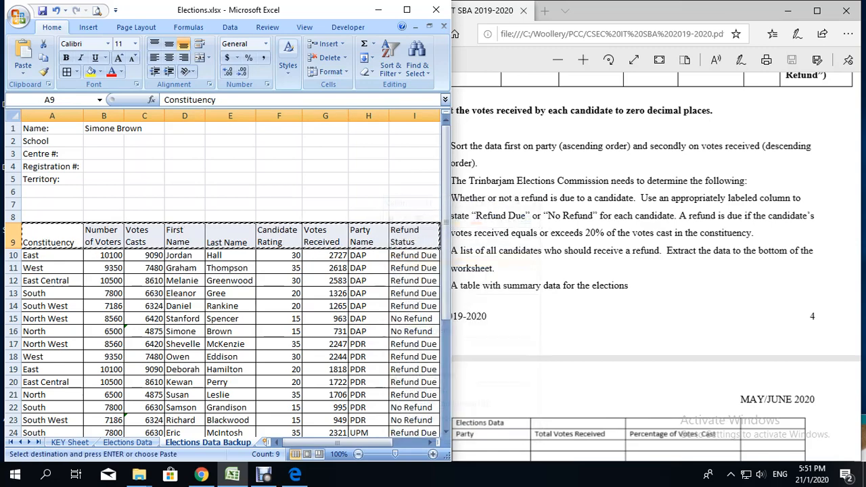
scroll(412, 260, down, 8)
click(52, 331)
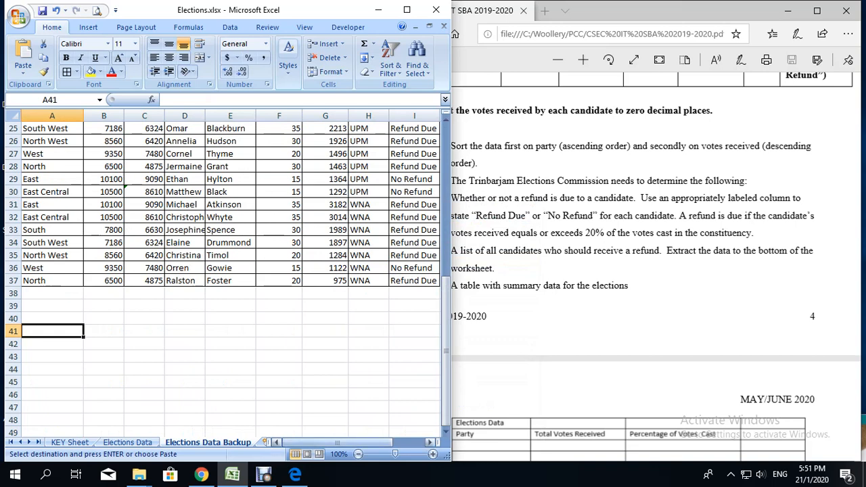
click(337, 442)
right_click(47, 334)
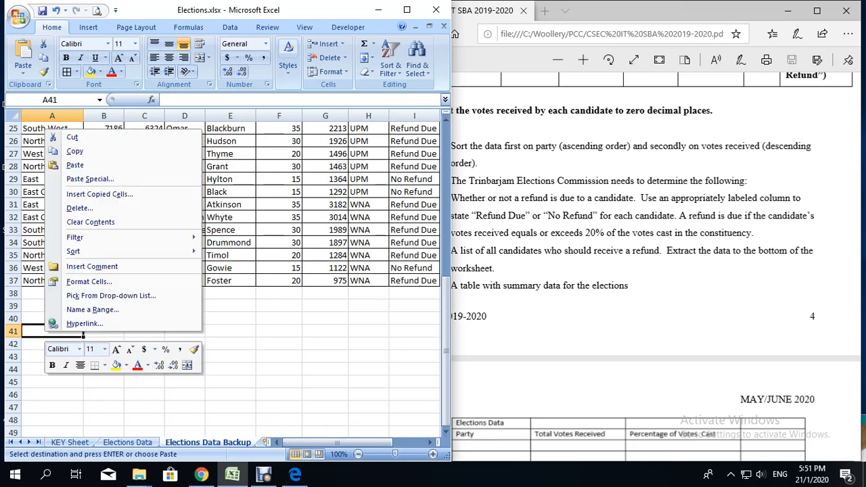
click(74, 165)
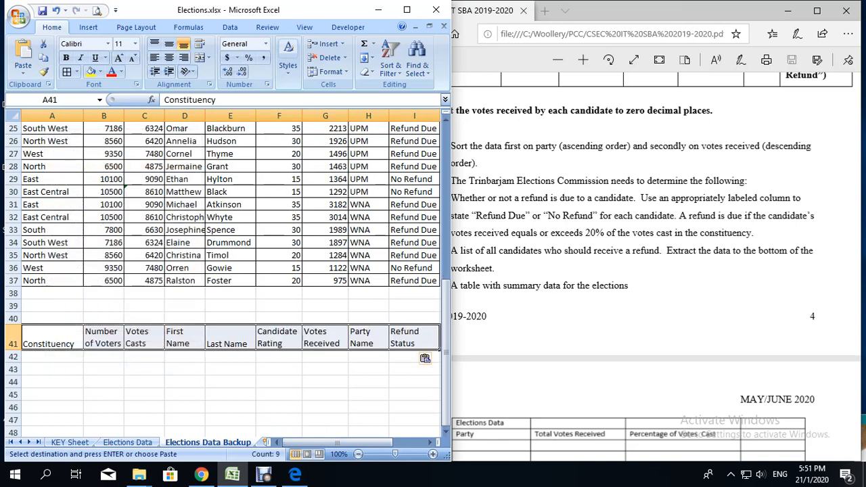
Step: Enter the criterion "Refund Due" in cell I42, under the copied Refund Status header
drag(338, 443, 355, 443)
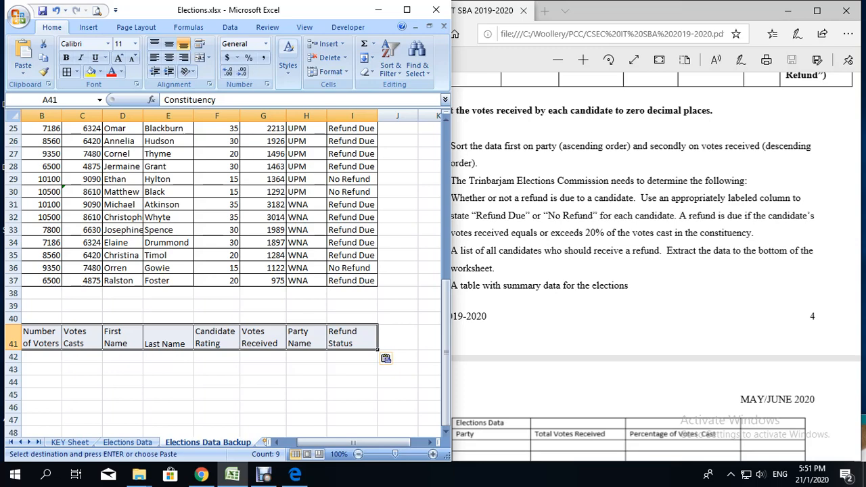
scroll(223, 270, up, 6)
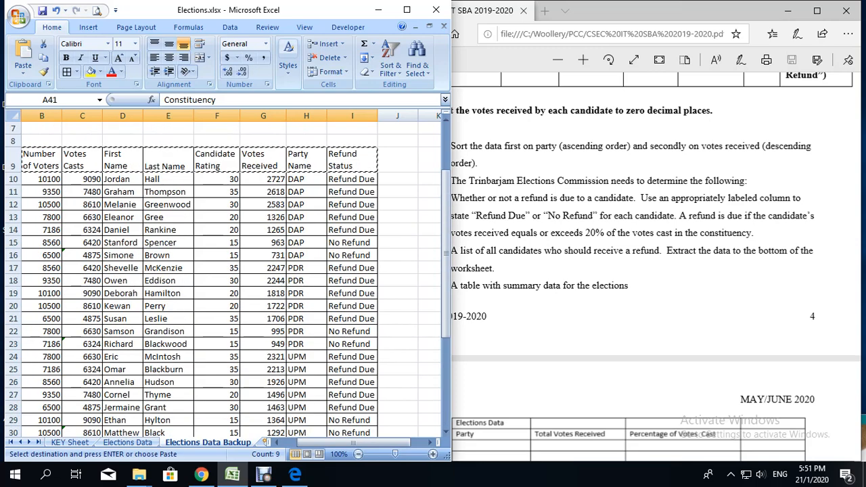
scroll(223, 270, down, 1)
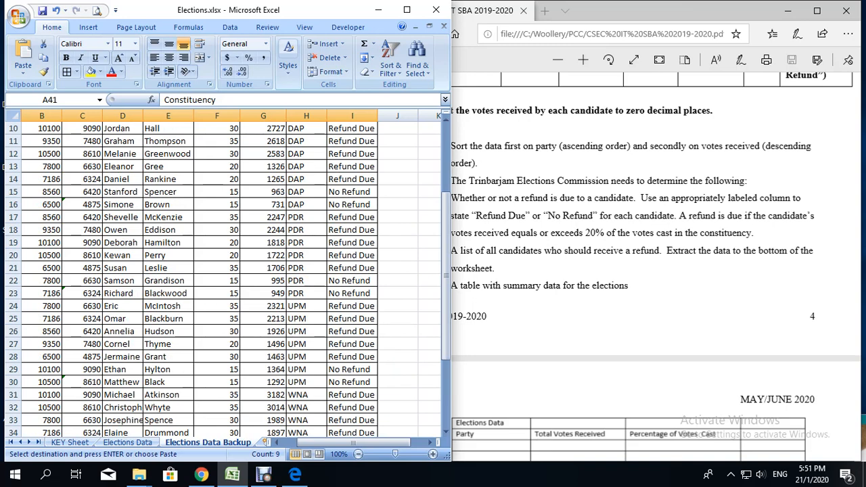
click(352, 357)
scroll(224, 277, down, 2)
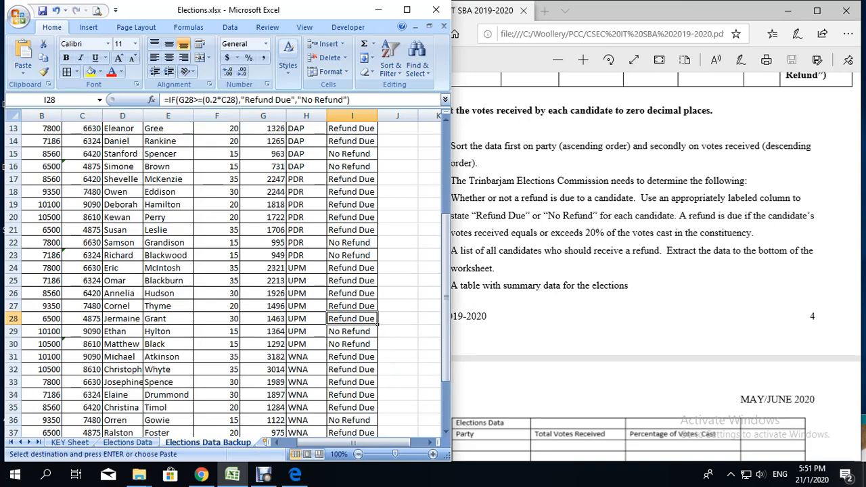
scroll(223, 271, up, 2)
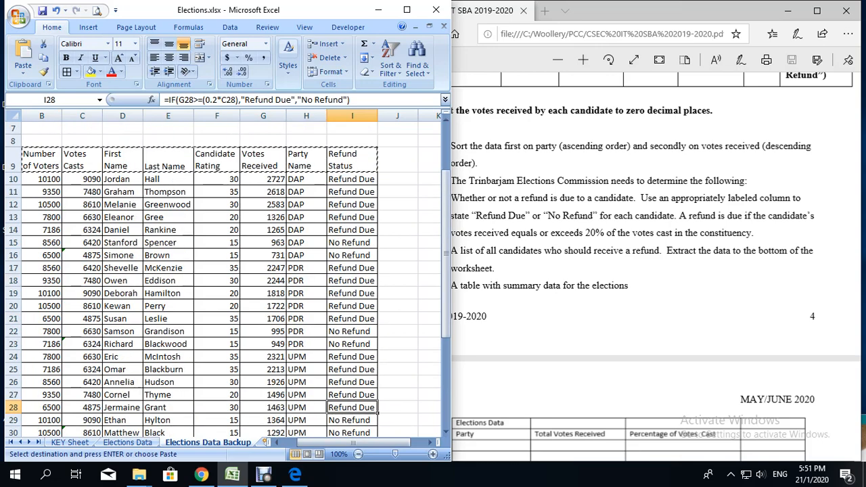
scroll(223, 271, down, 5)
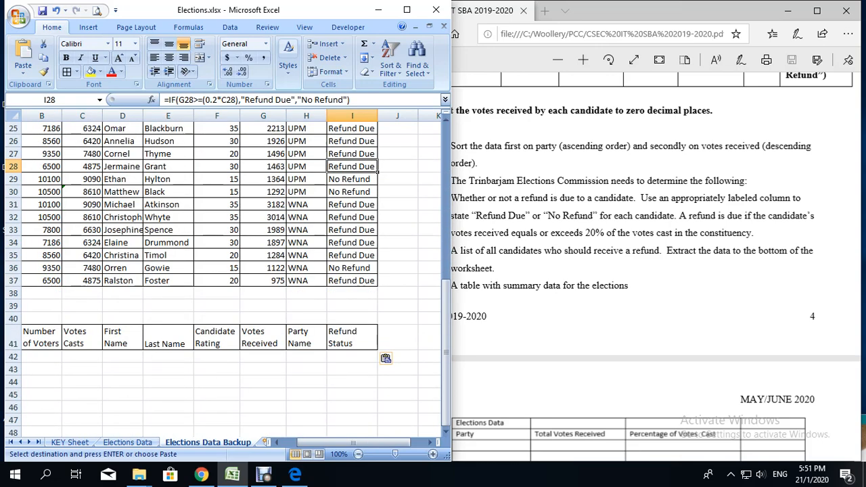
click(352, 356)
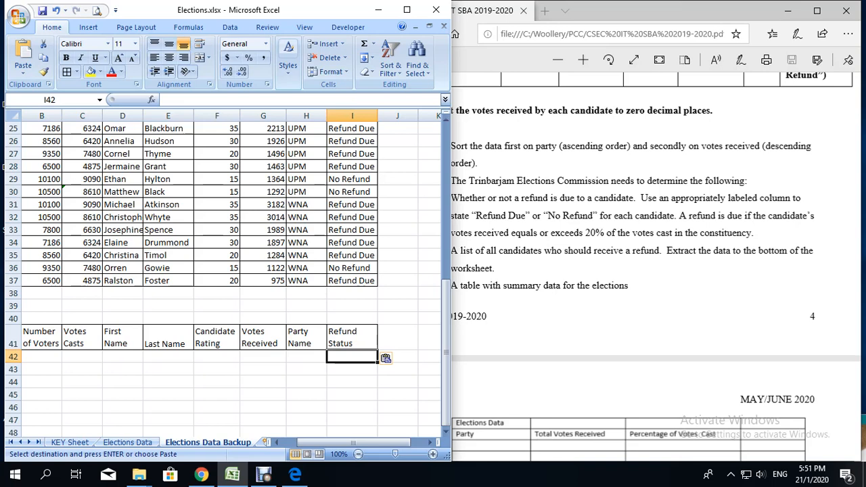
text(Refund )
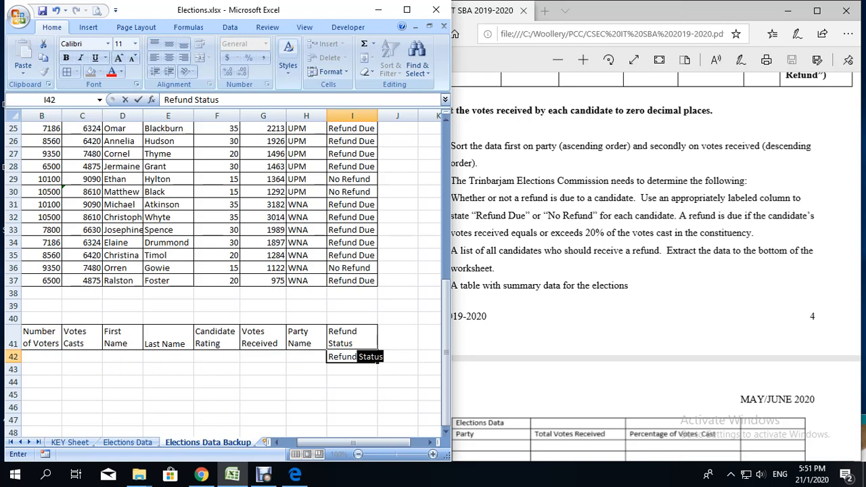
text(Due)
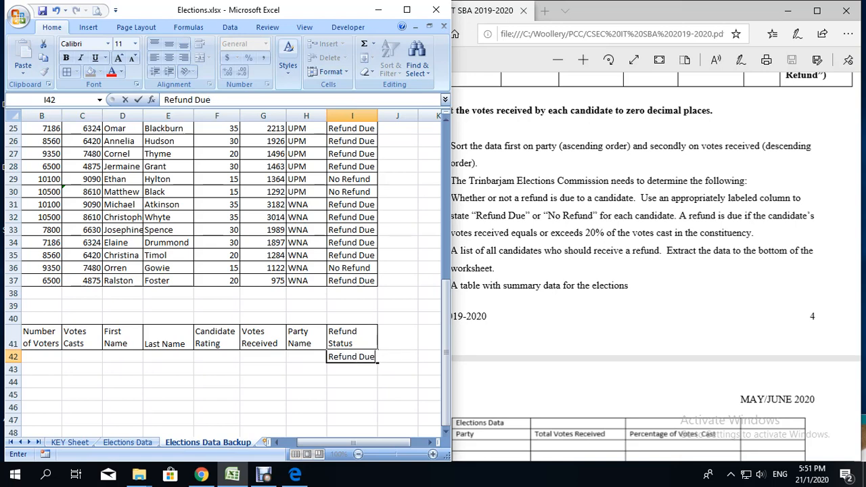
key(Return)
key(Return)
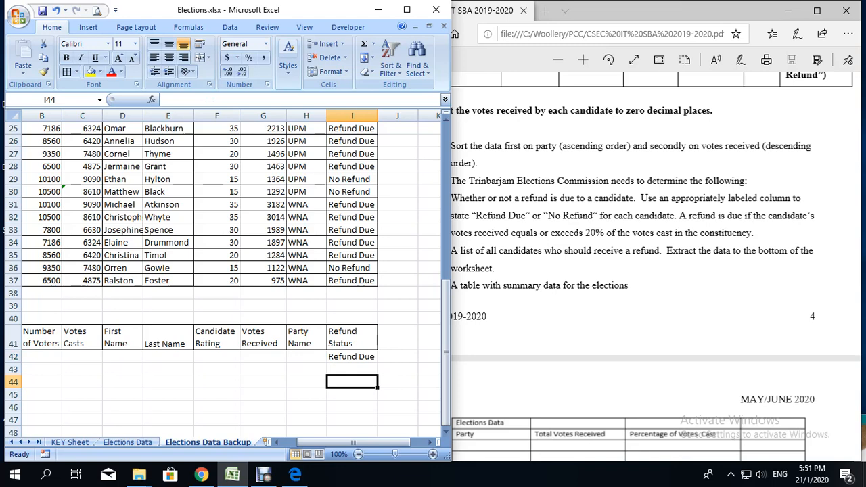
click(352, 357)
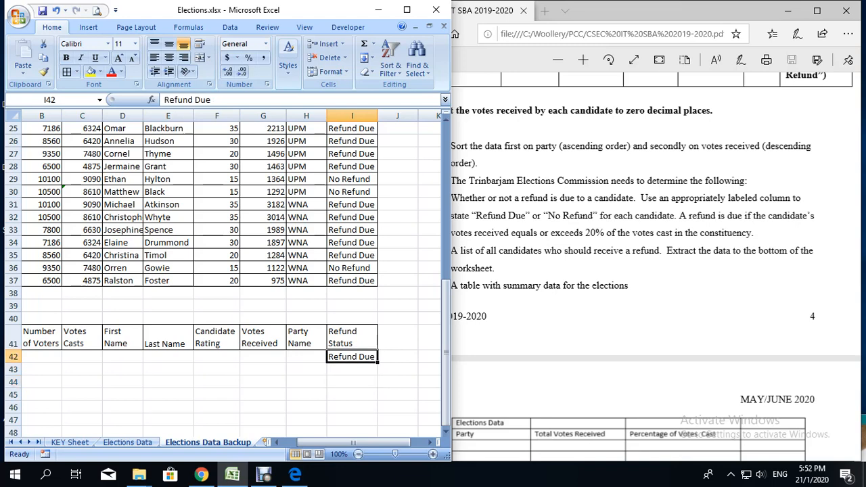
Step: Start an Advanced Filter on the full candidate table, range A9:I37 including the header row
scroll(223, 271, up, 8)
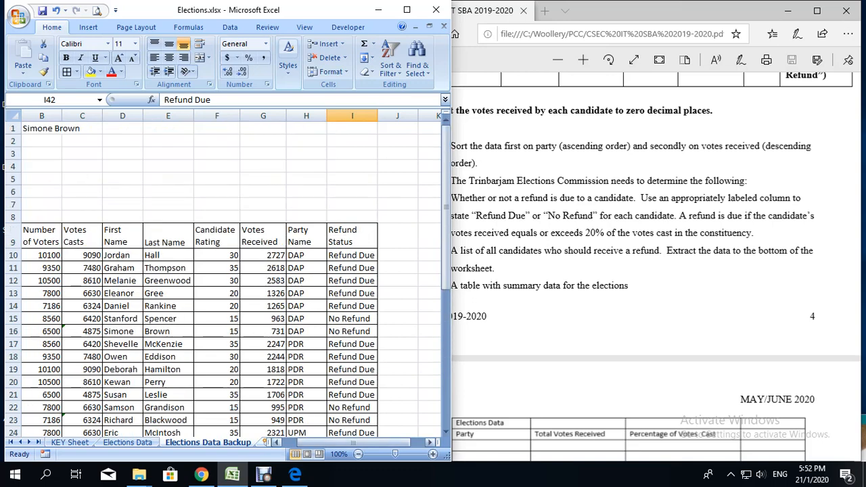
click(276, 443)
drag(41, 237, 441, 430)
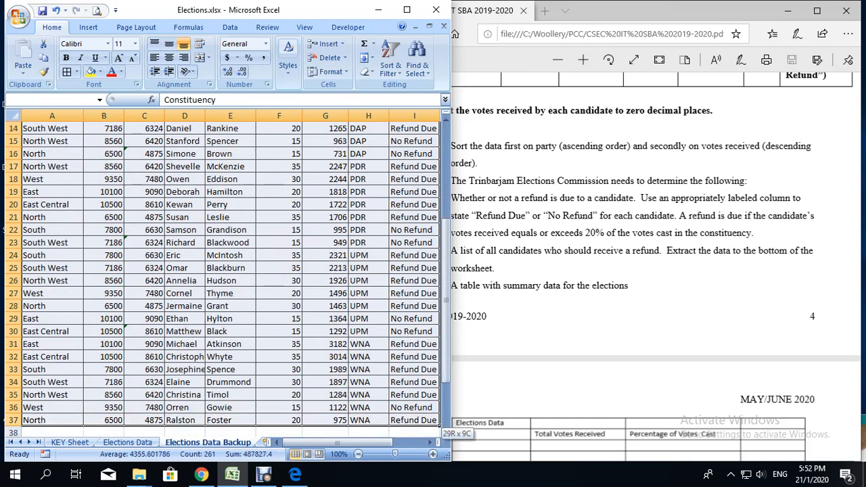
click(230, 27)
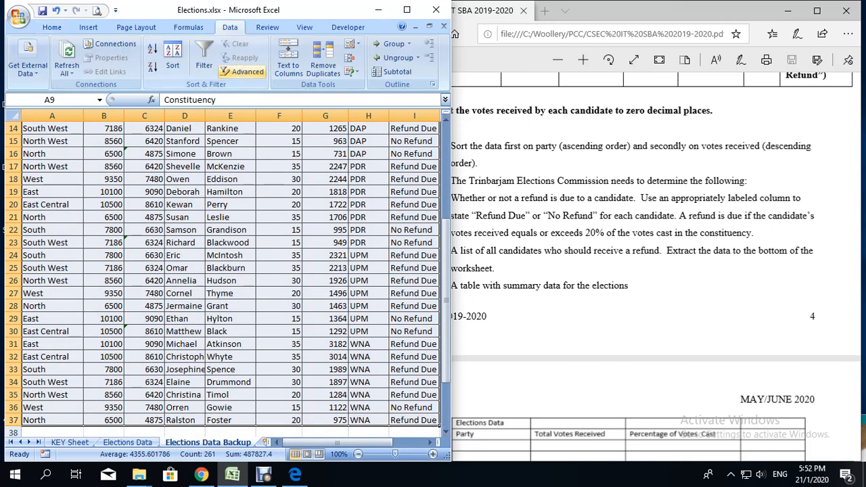
click(245, 72)
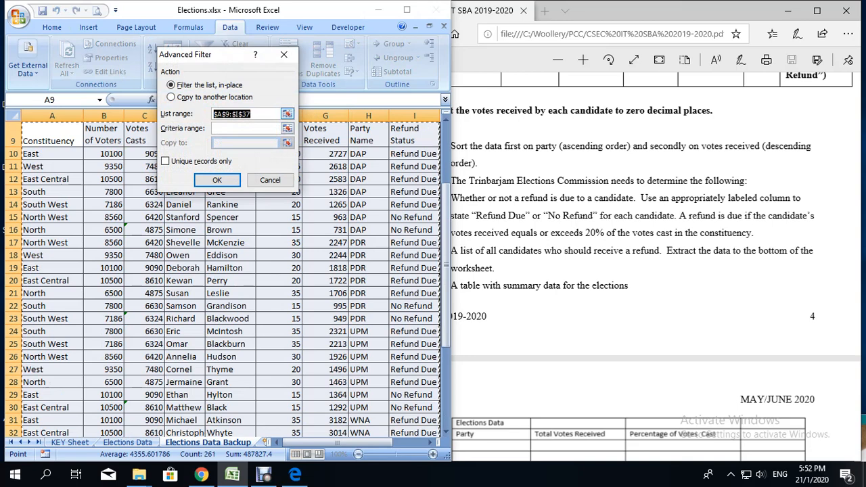
Step: Set the filter's criteria range to A41:I42, covering the copied headers and the criterion row
click(245, 129)
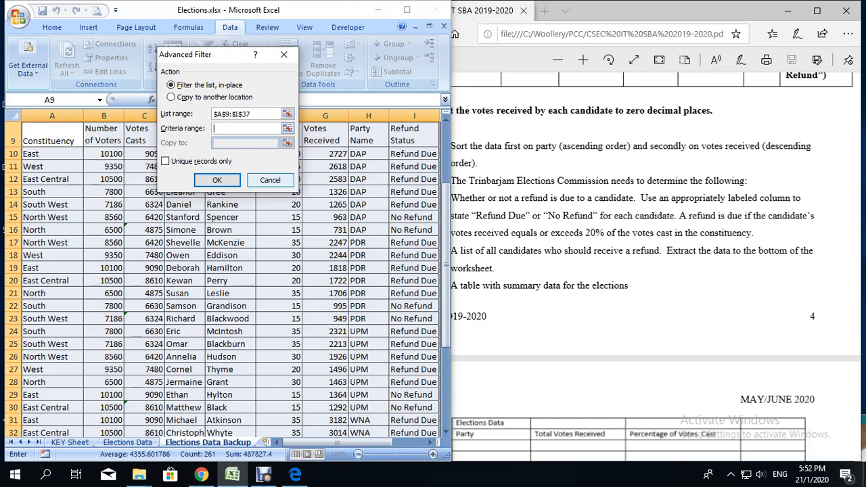
scroll(223, 284, down, 6)
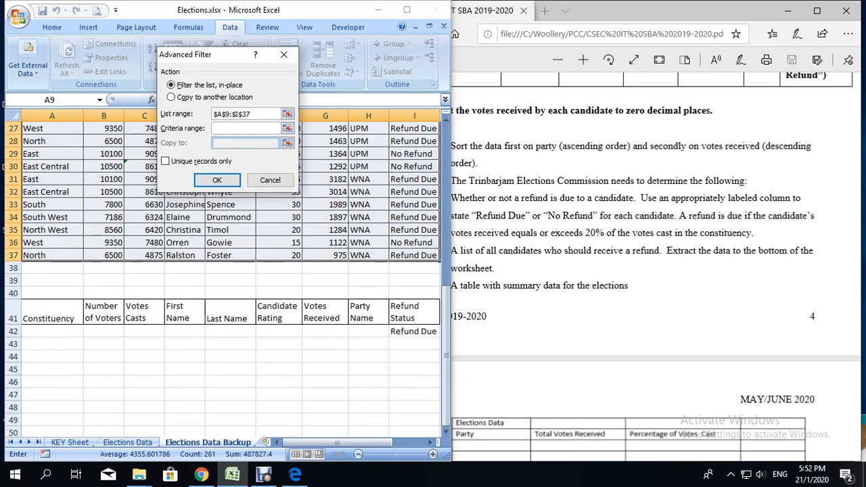
drag(41, 314, 441, 336)
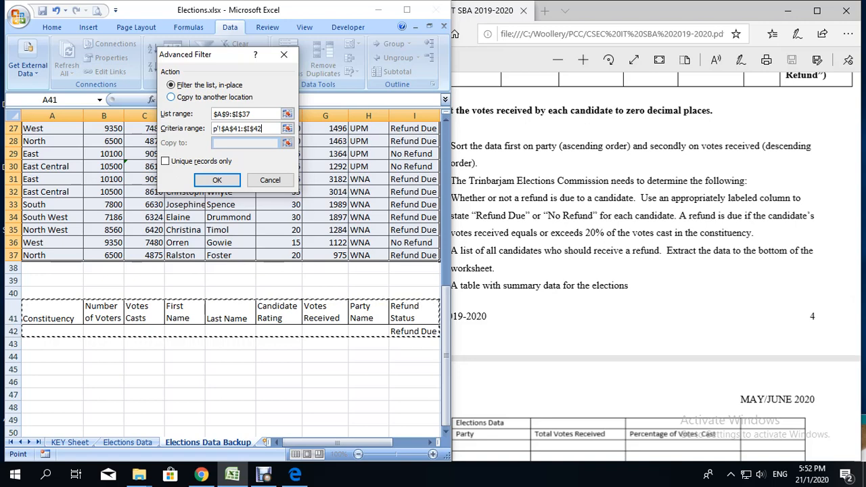
Step: Set the filter to copy to another location at cell A45, run it and check the extracted list
key(alt+o)
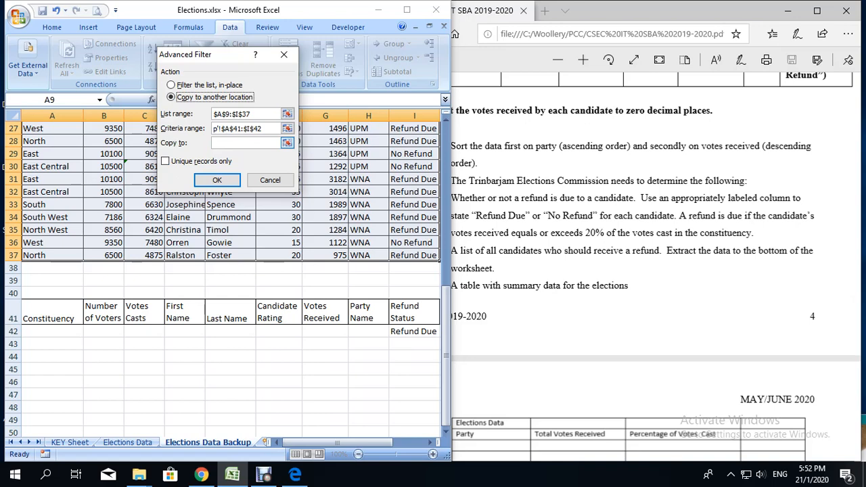
click(245, 142)
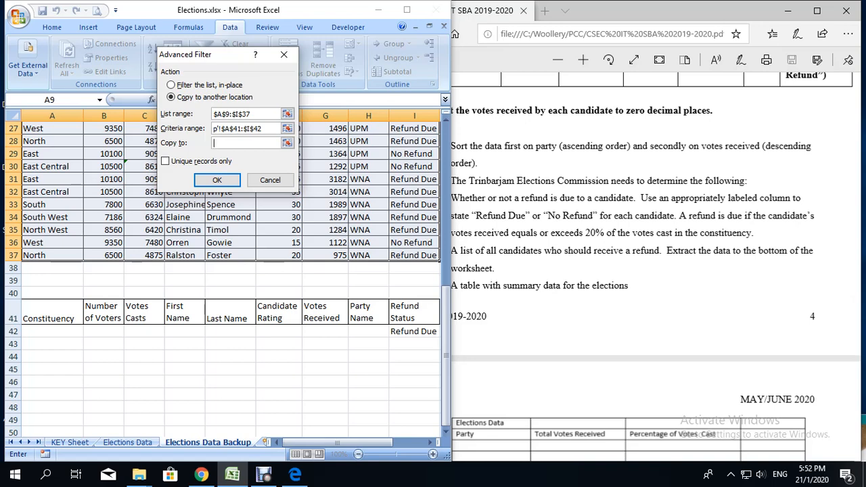
click(52, 370)
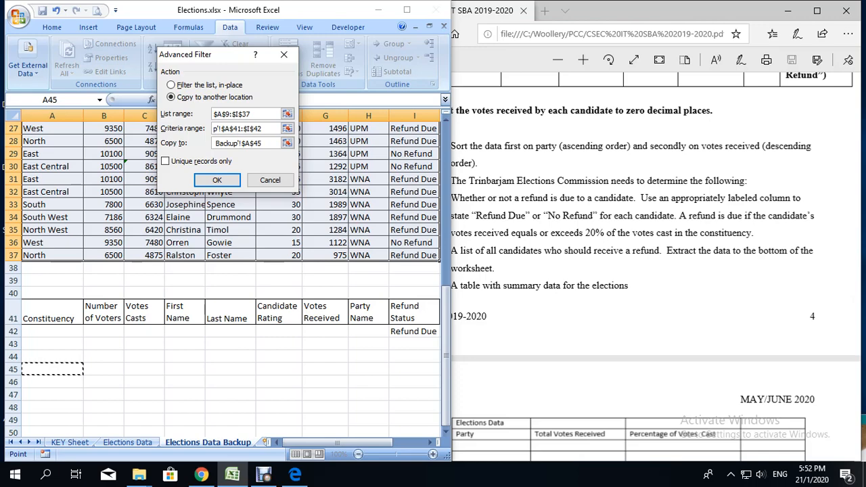
click(216, 179)
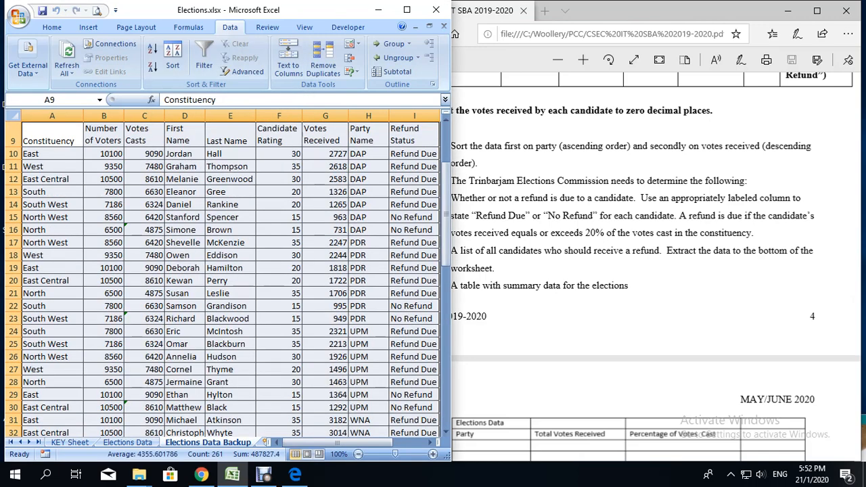
scroll(223, 278, down, 12)
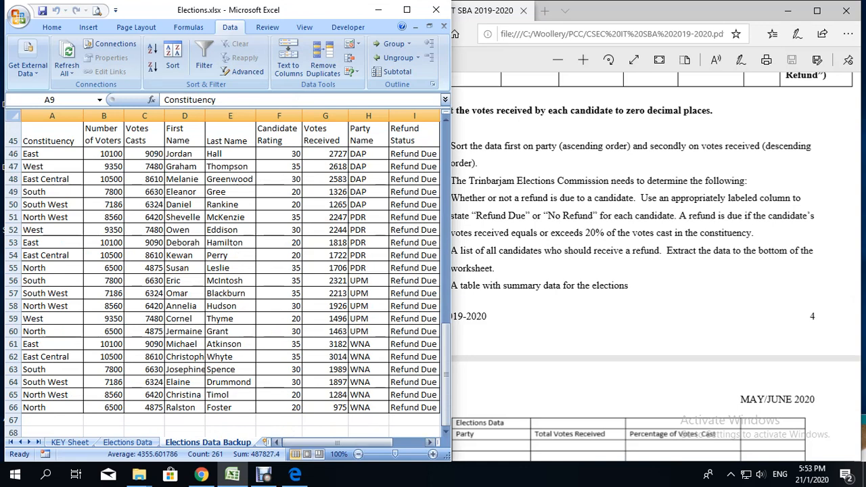
drag(355, 442, 370, 443)
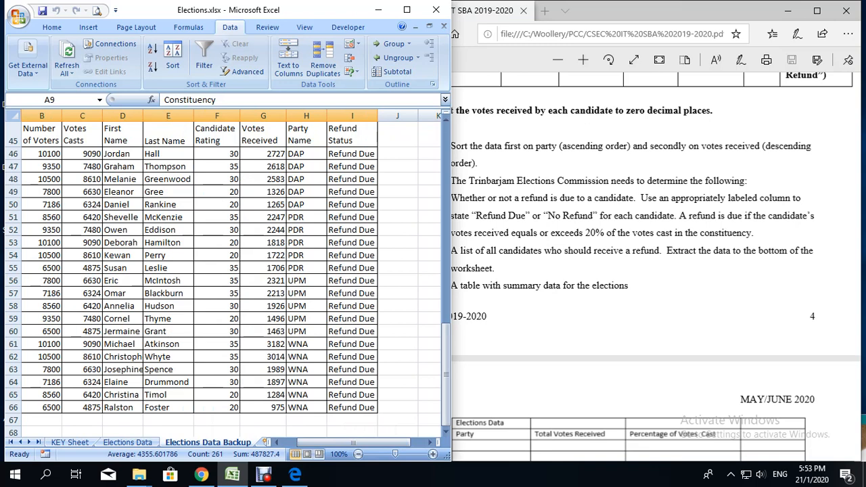
Step: Switch to the assignment PDF and read the instruction about the elections summary table
click(582, 291)
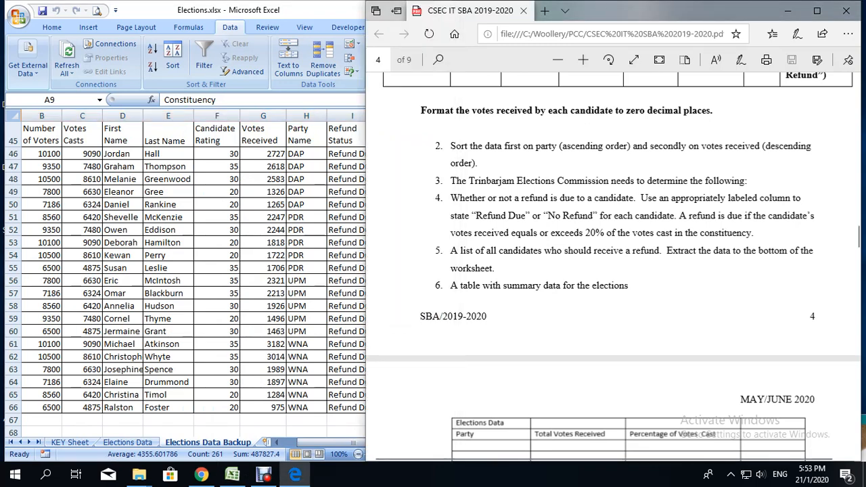
scroll(609, 270, down, 2)
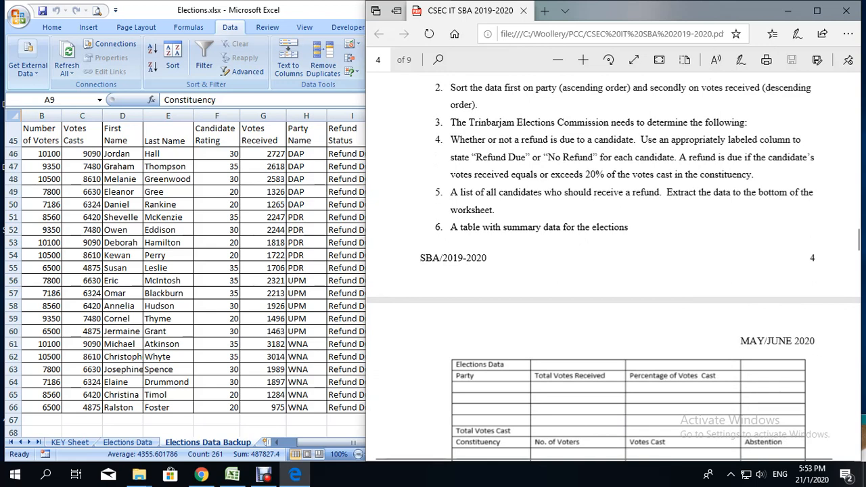
scroll(183, 271, down, 2)
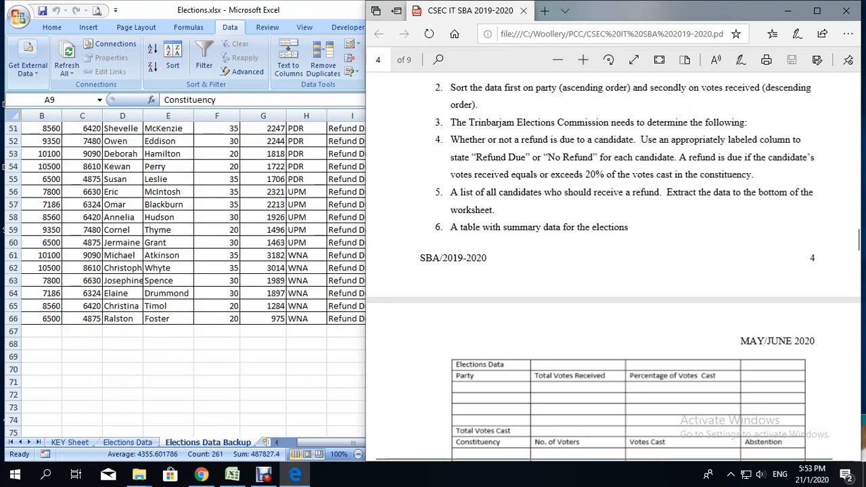
Step: Switch back to Excel, insert a new worksheet after Elections Data Backup and name it Summary
key(alt+Tab)
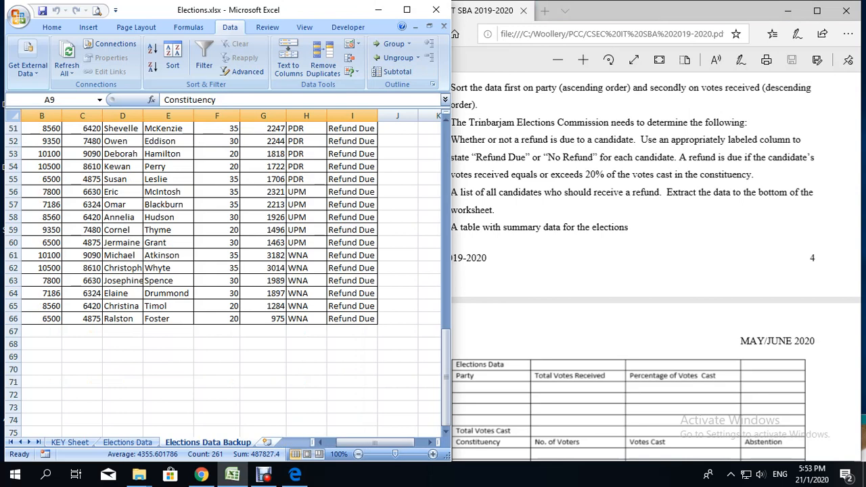
click(266, 442)
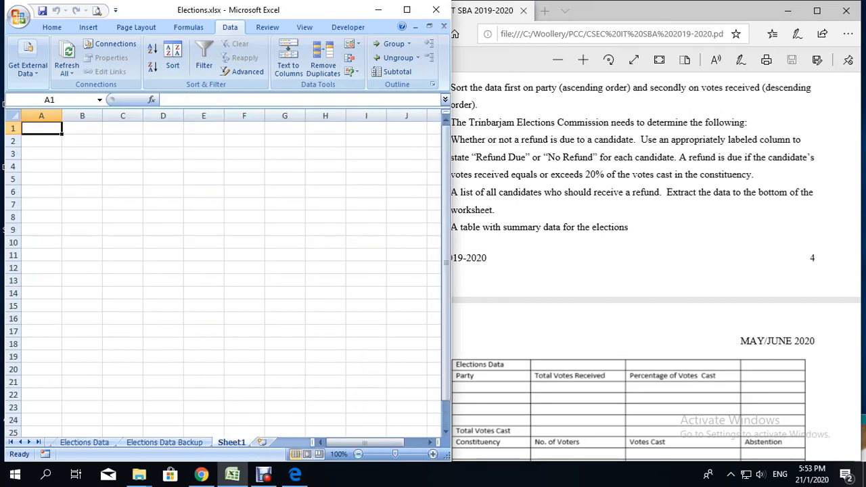
double_click(232, 443)
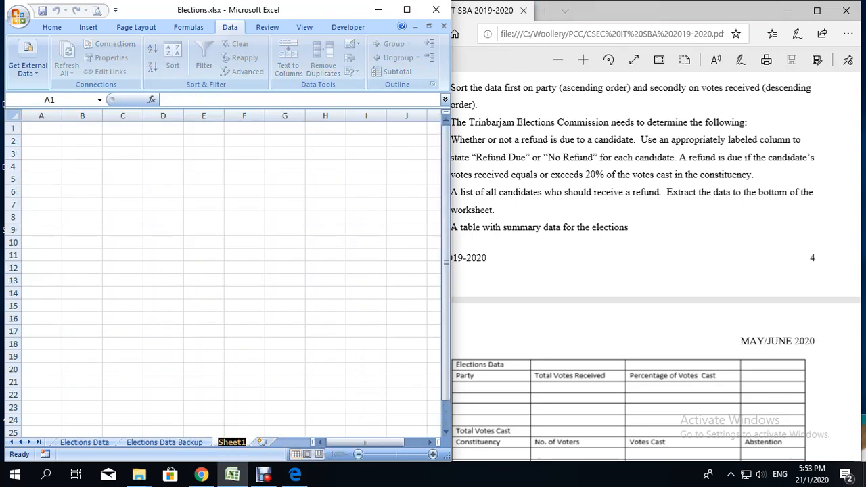
text(Sumaary)
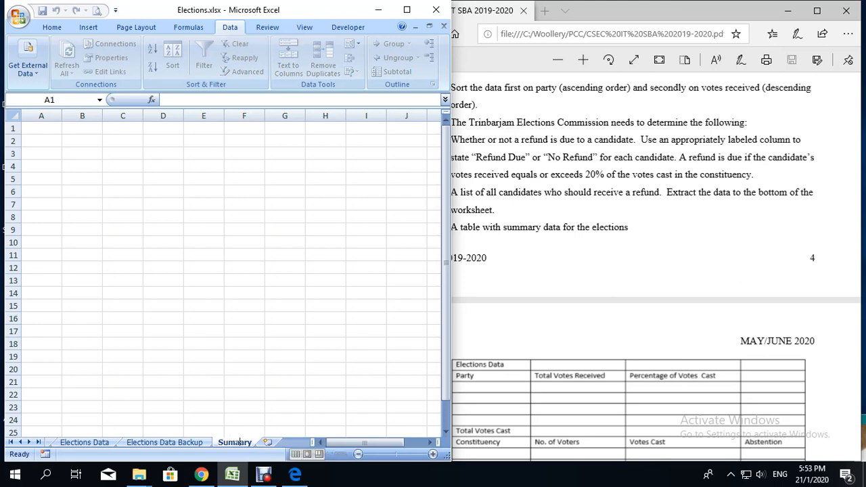
key(BackSpace)
text(m)
key(Return)
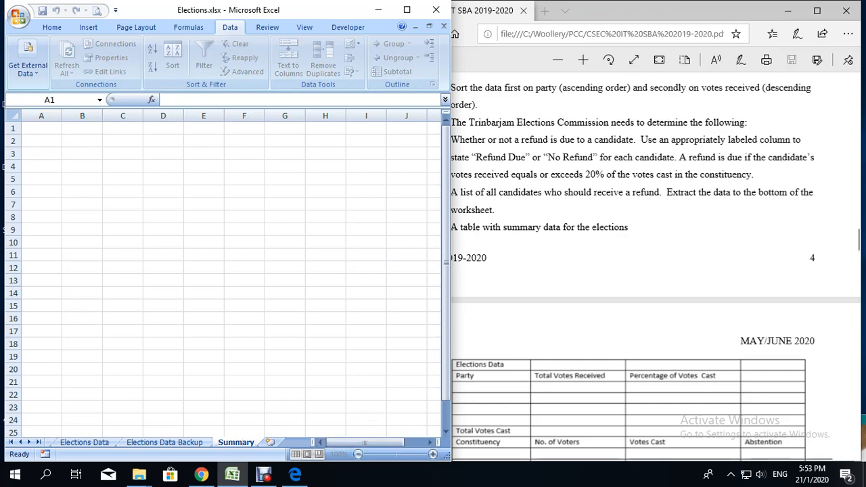
Step: Switch to the assignment PDF to examine the summary table's layout, and return to the Summary sheet in Excel
key(alt+Tab)
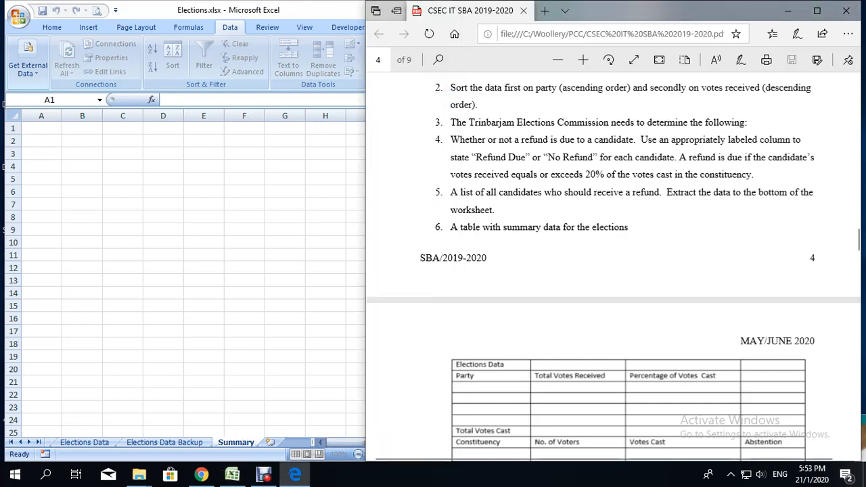
scroll(613, 264, down, 2)
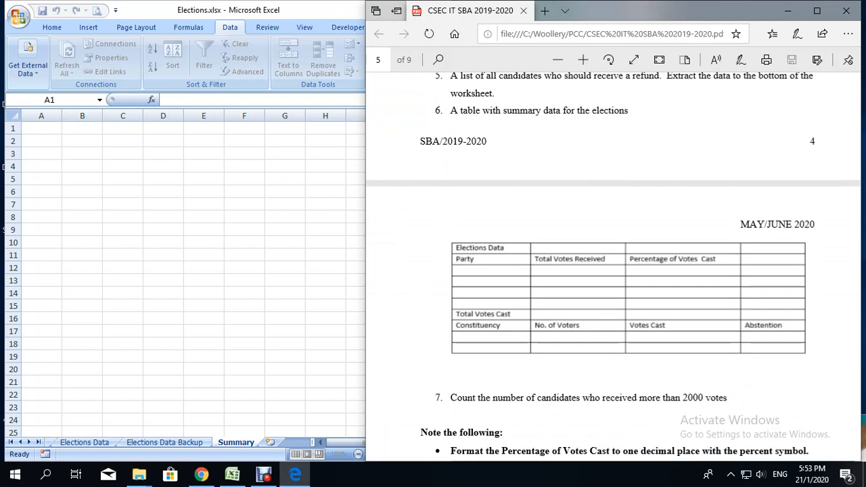
click(243, 443)
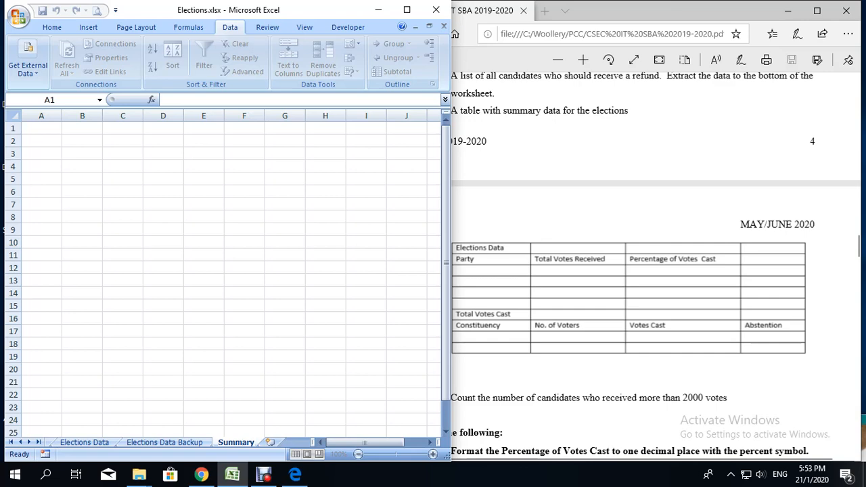
Step: Enter the table title "Elections Data" in cell A9 of the Summary sheet
click(42, 230)
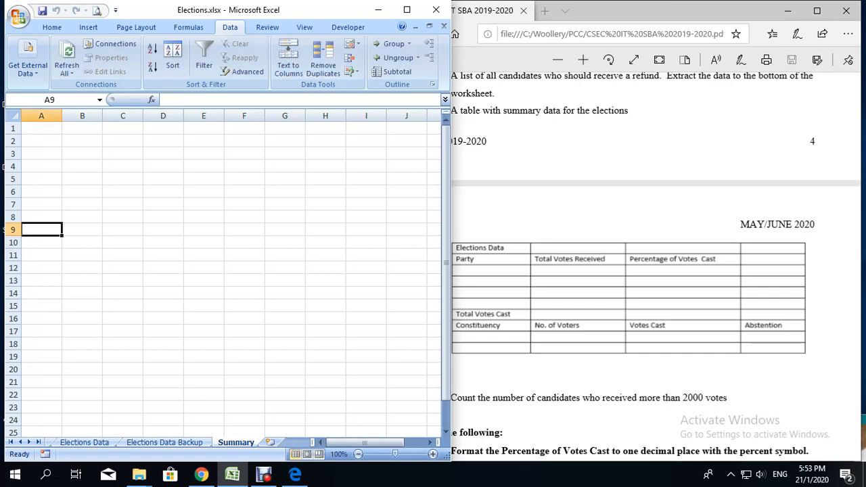
text(Elections)
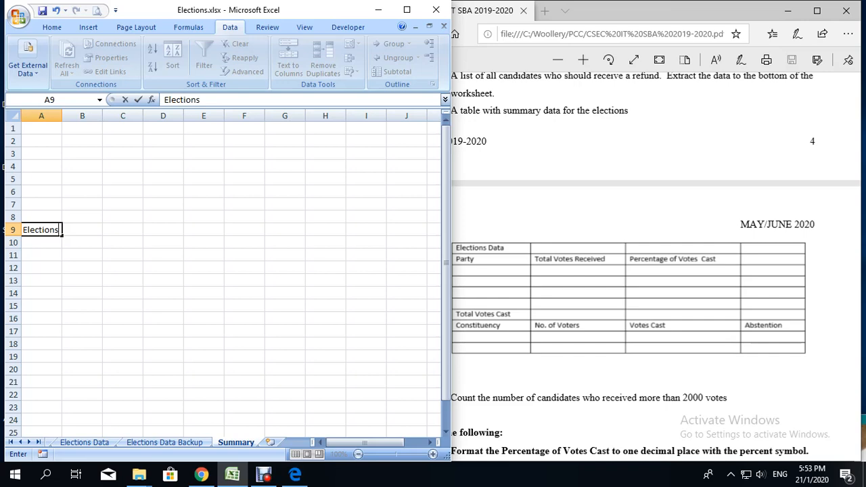
click(264, 475)
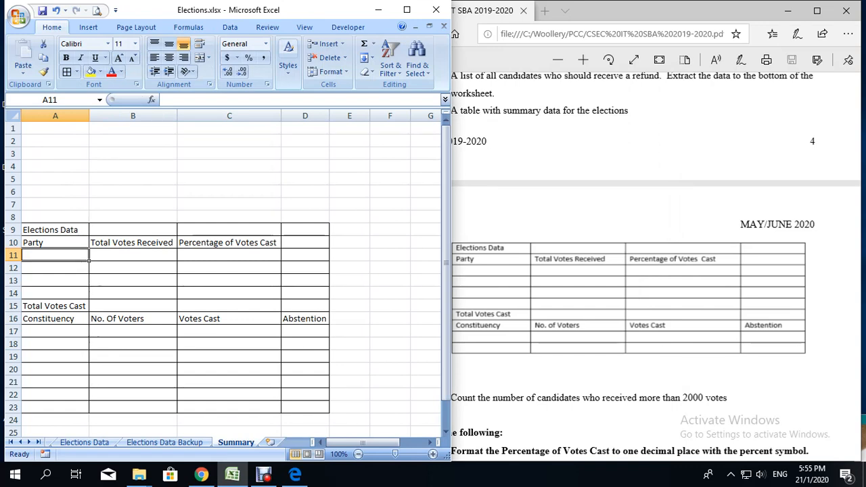
Step: List the parties PDR, DAP, UPM and WNA in cells A11 to A14 under the Party heading
text(PDR)
key(Return)
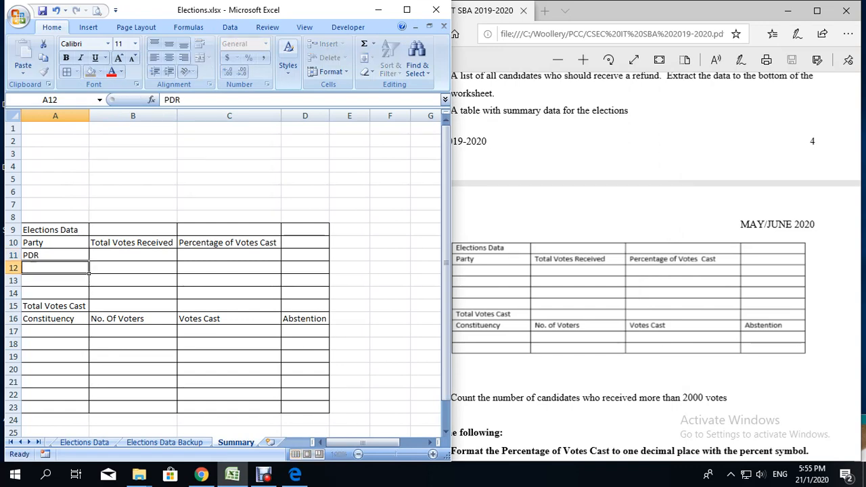
text(DAP)
key(Return)
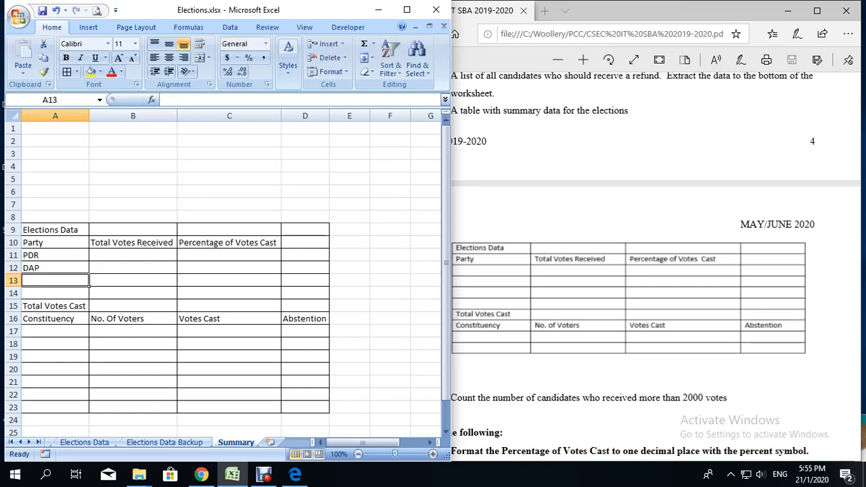
text(UPM)
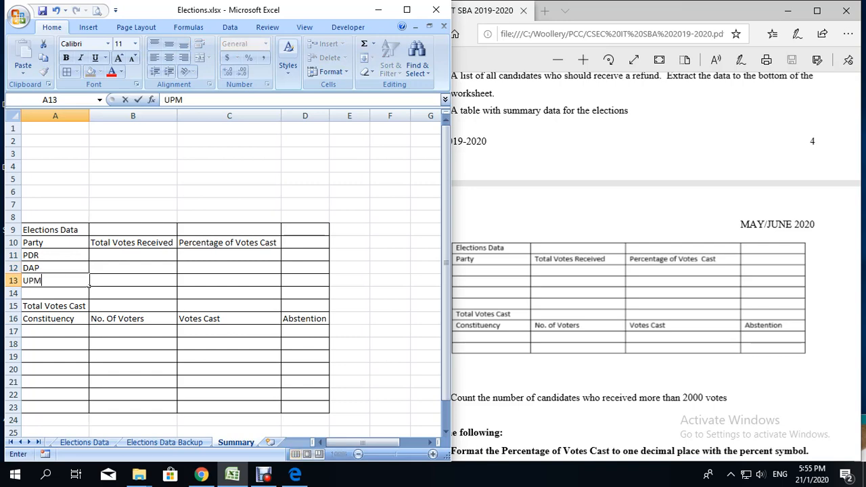
key(Return)
text(WNA)
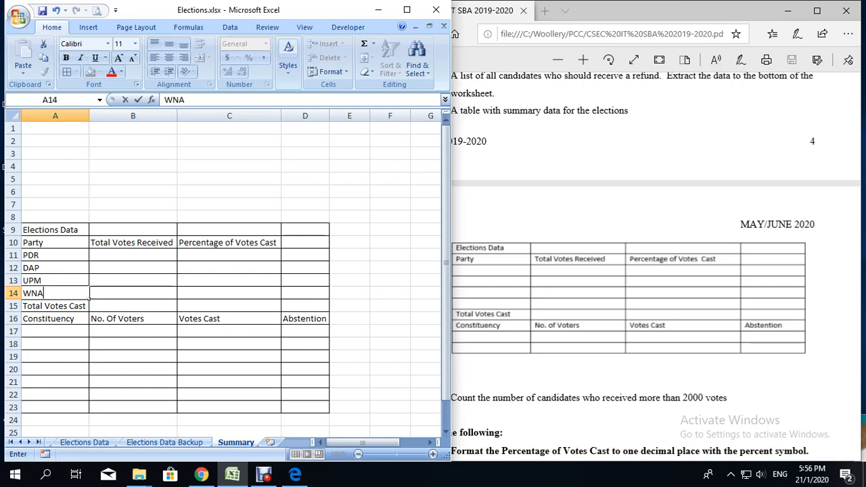
Step: Link A17 to the first constituency in A10 of the KEY Sheet and fill the formula down to A23
click(55, 332)
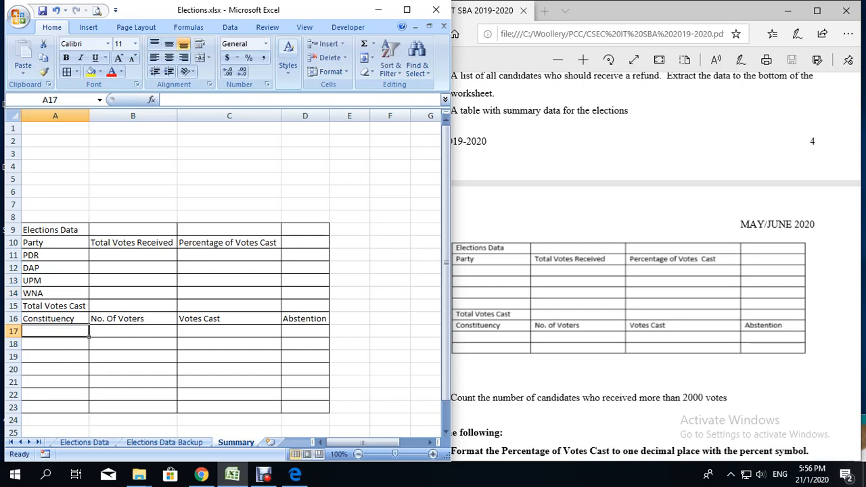
text(=)
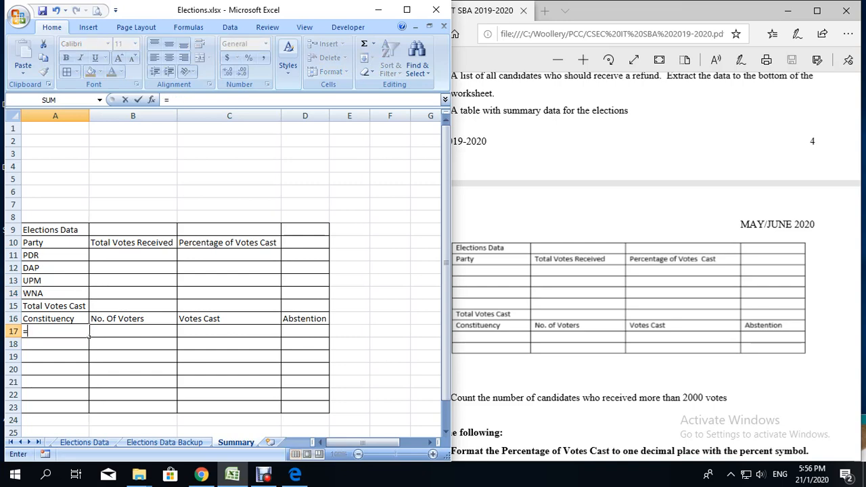
click(20, 443)
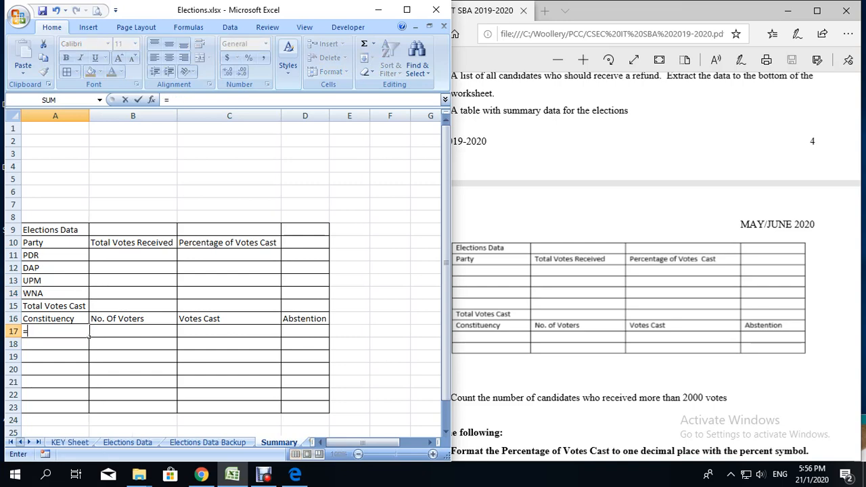
click(70, 443)
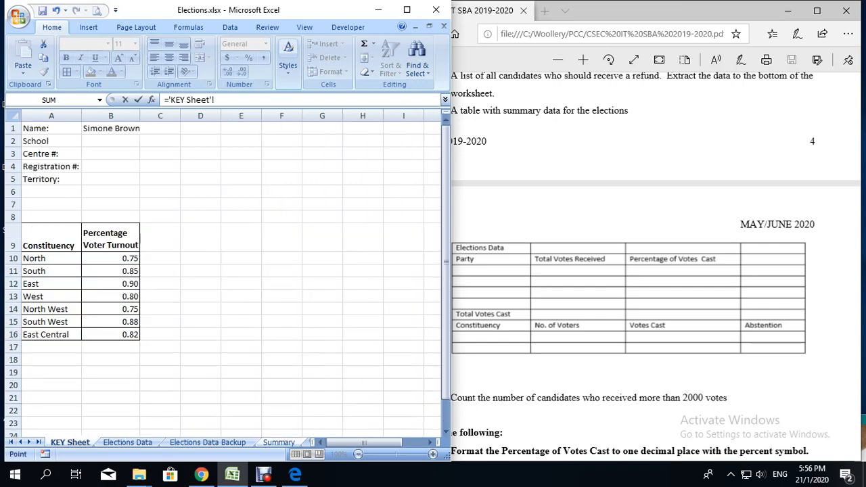
click(52, 258)
key(Return)
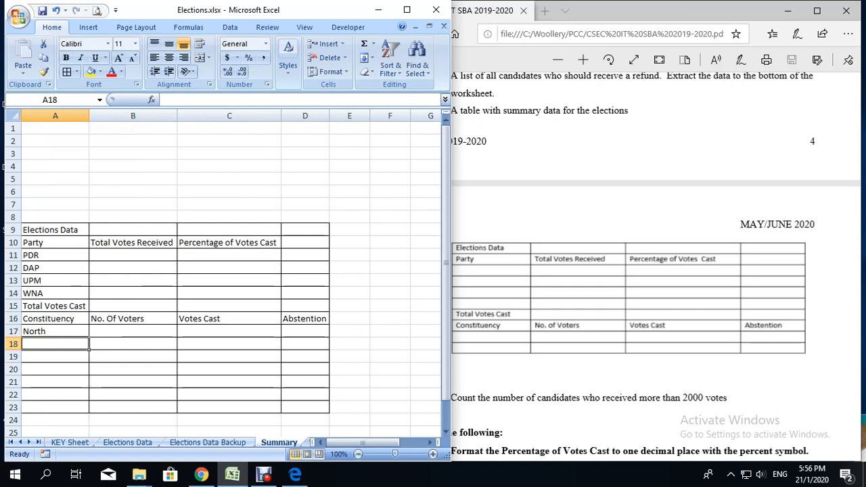
click(78, 333)
drag(89, 336, 89, 411)
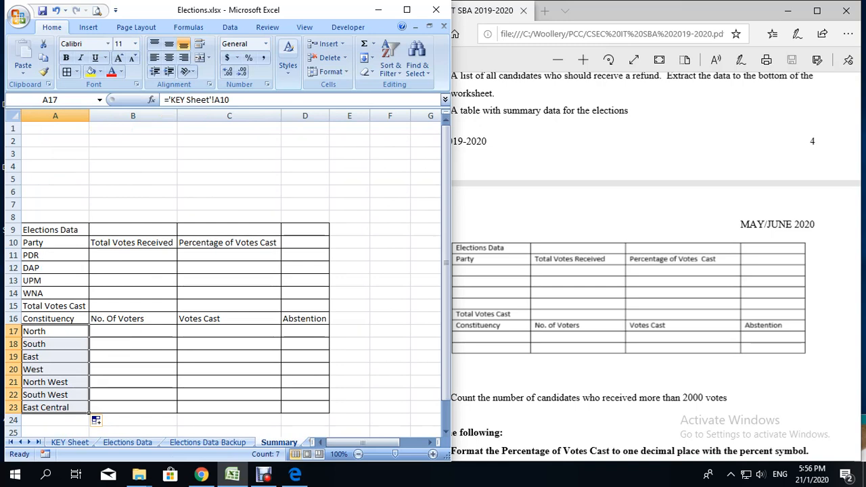
Step: Link North's No. Of Voters in B17 to the number of voters in cell B10 of Elections Data
click(133, 331)
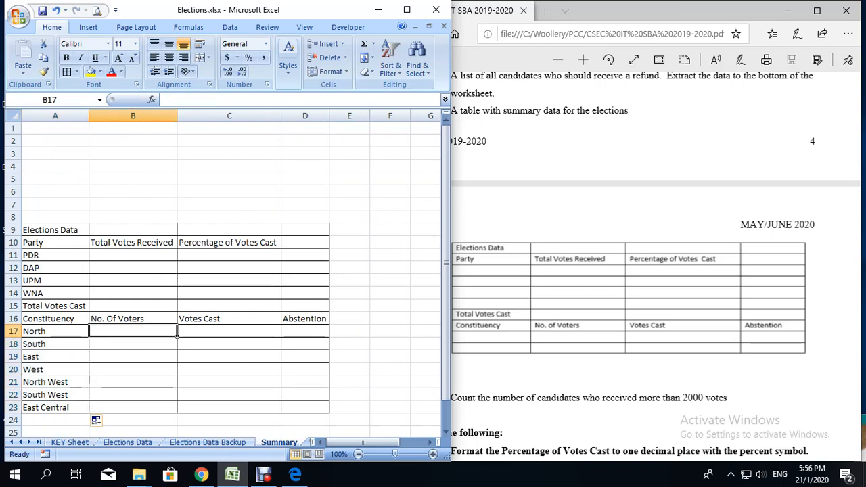
text(=)
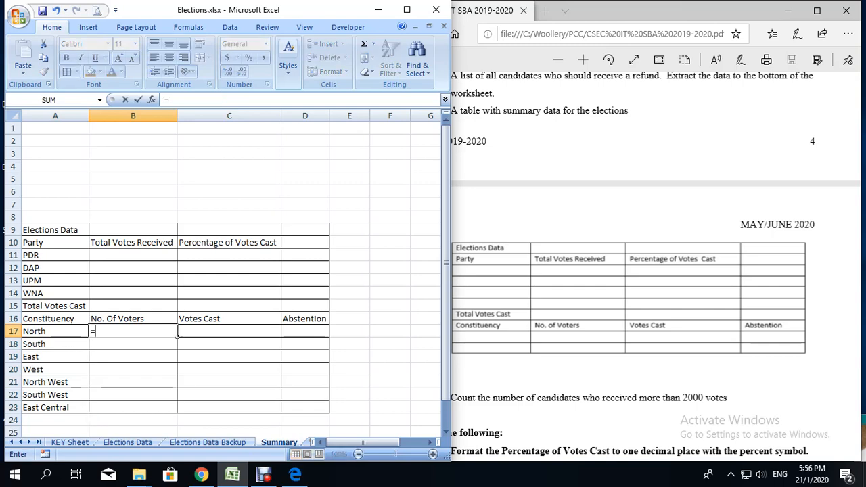
click(127, 442)
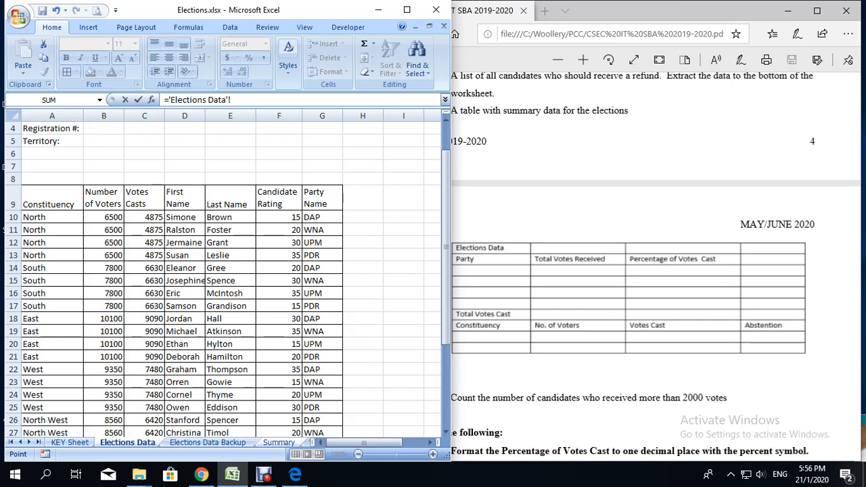
click(103, 217)
key(Return)
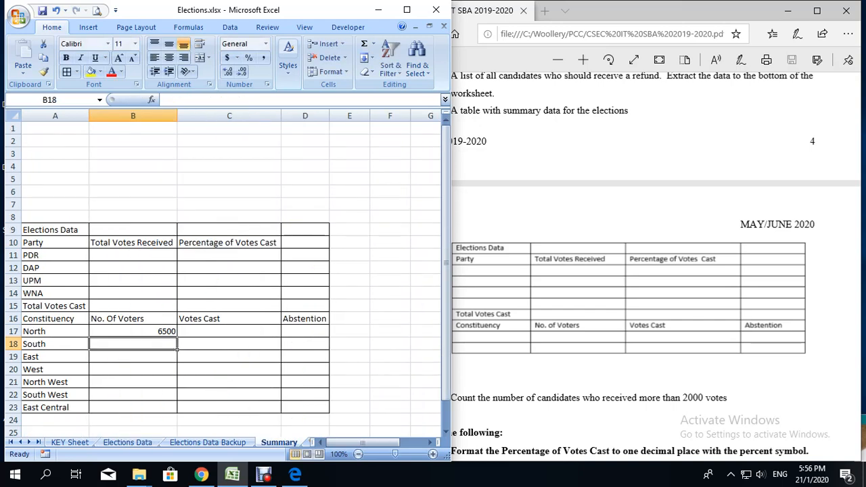
click(264, 478)
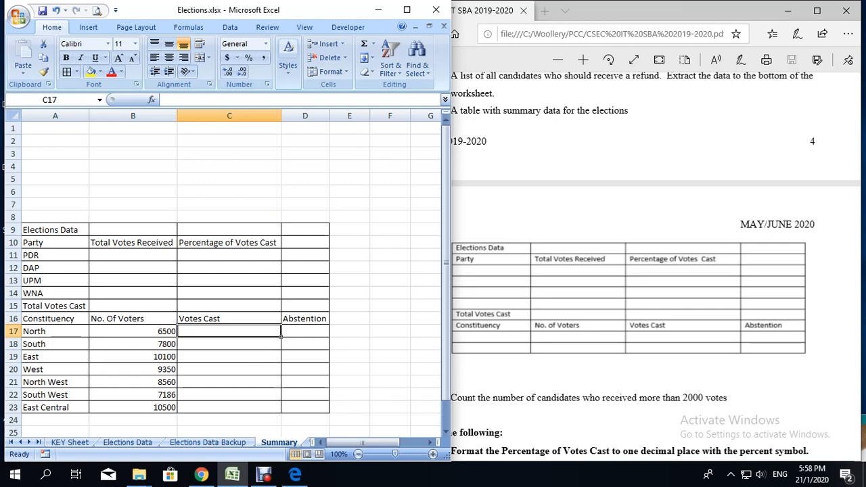
Step: Link North's Votes Cast in C17 to cell C10 of the Elections Data sheet
text(=)
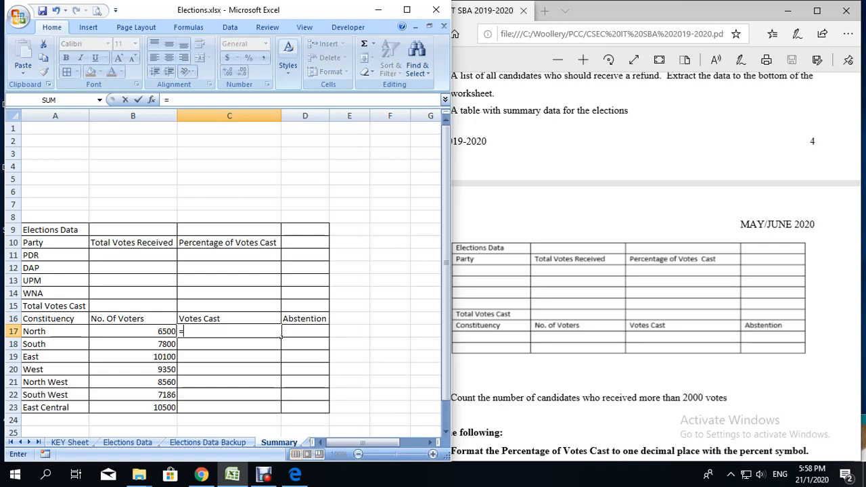
click(127, 442)
scroll(183, 270, up, 3)
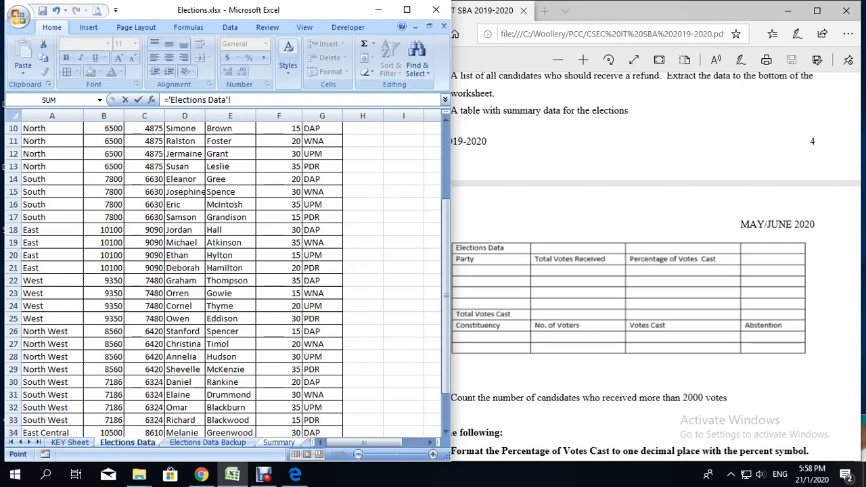
click(144, 217)
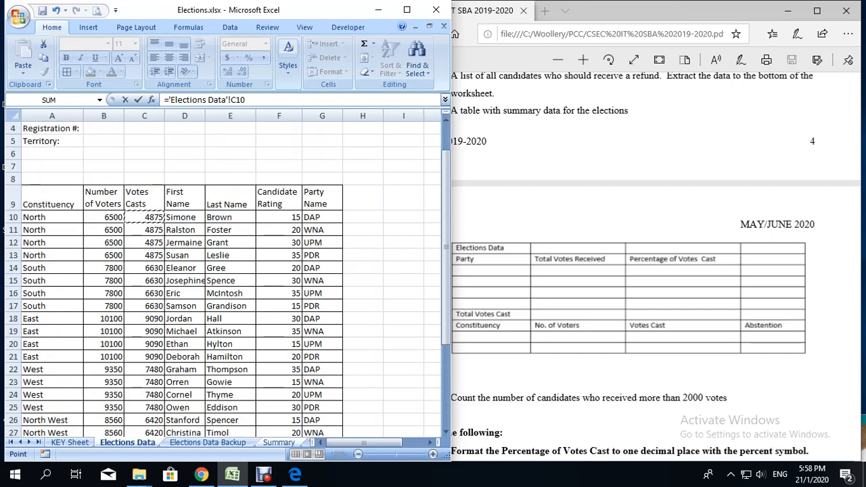
key(Return)
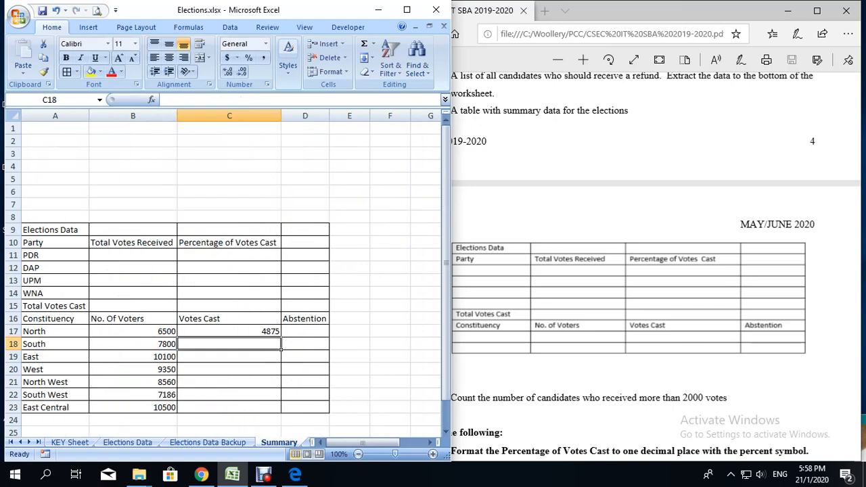
Step: Link South's Votes Cast in C18 to a South row's votes cast figure in the Elections Data sheet
text(=)
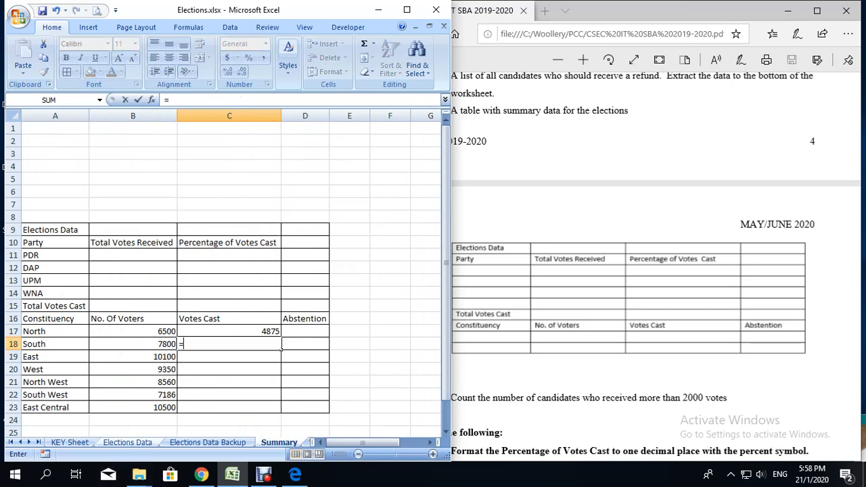
click(127, 441)
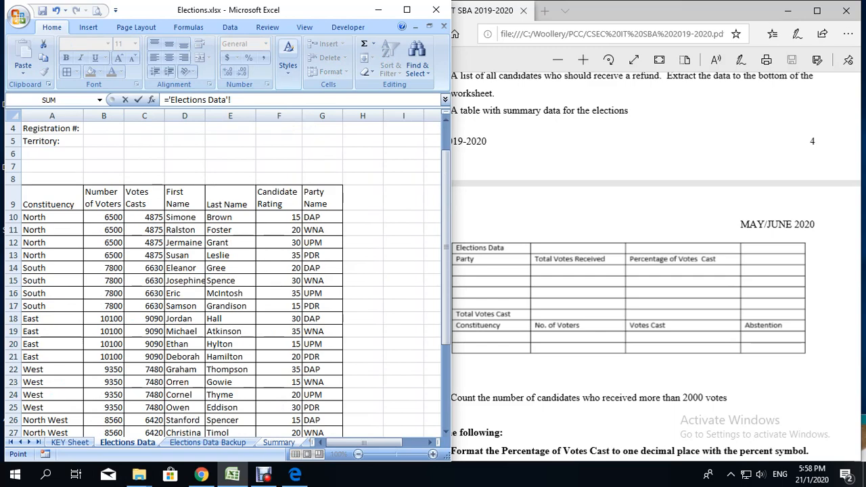
click(144, 280)
key(Return)
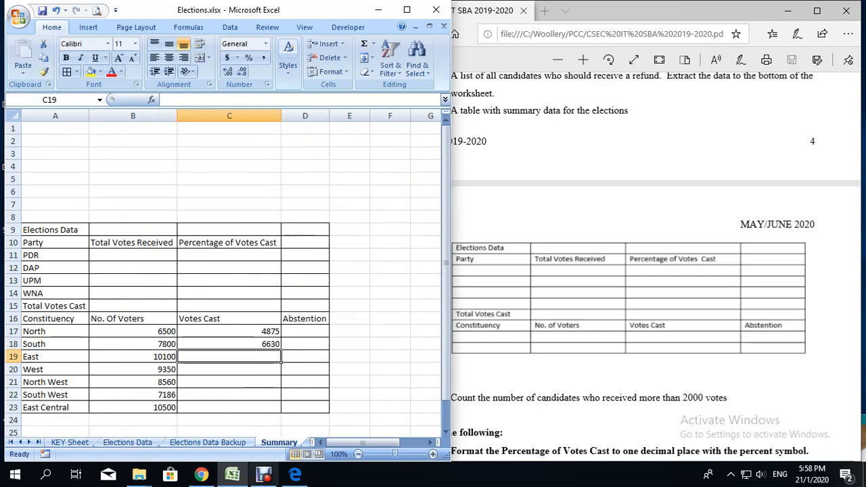
click(263, 476)
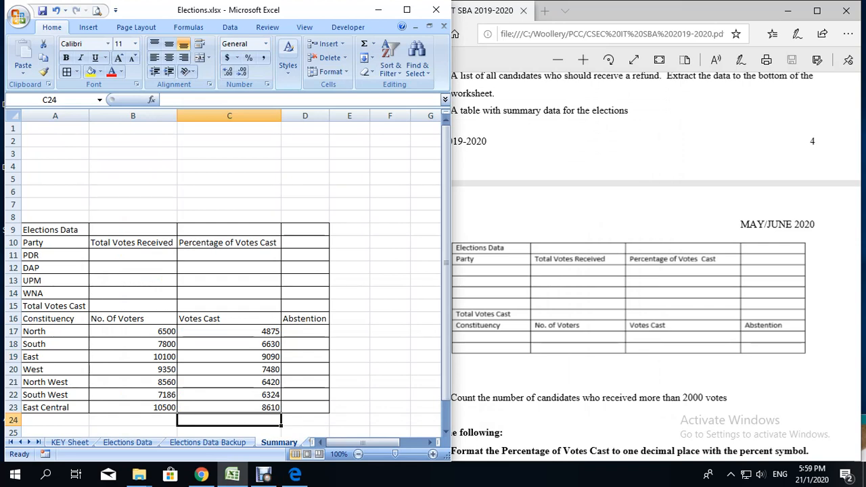
Step: Calculate North's abstention in D17 with =B17-C17 and fill the formula down to D23
click(305, 331)
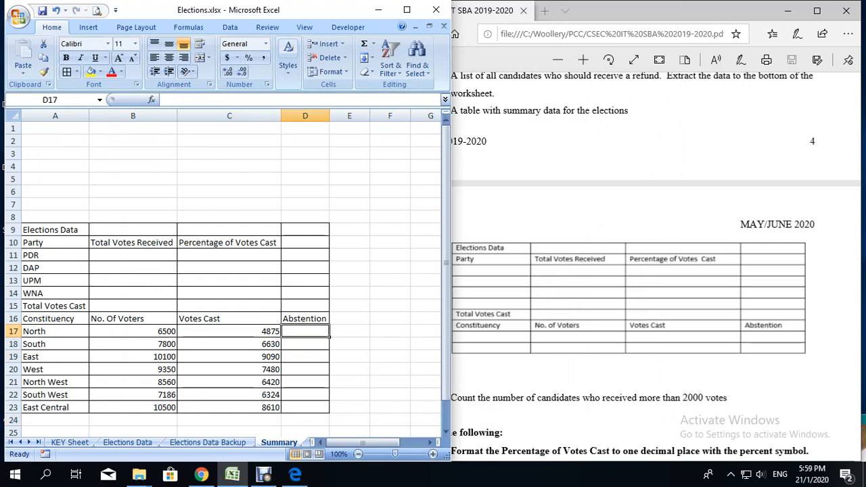
text(=)
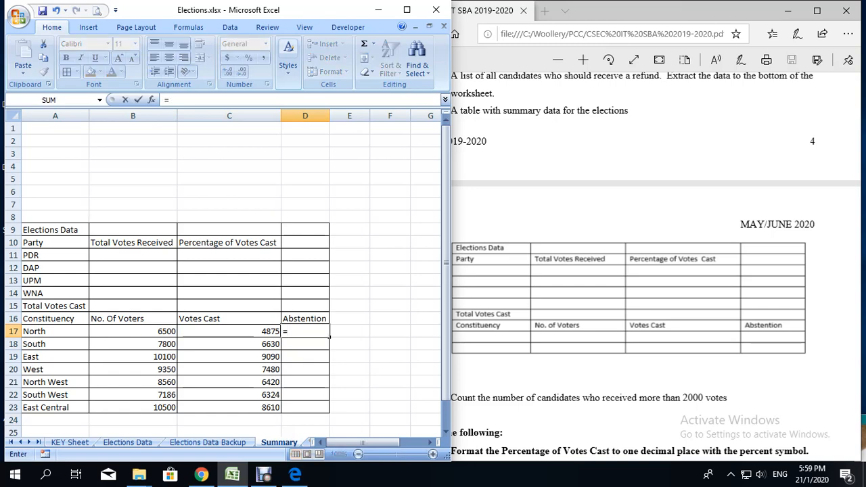
click(132, 332)
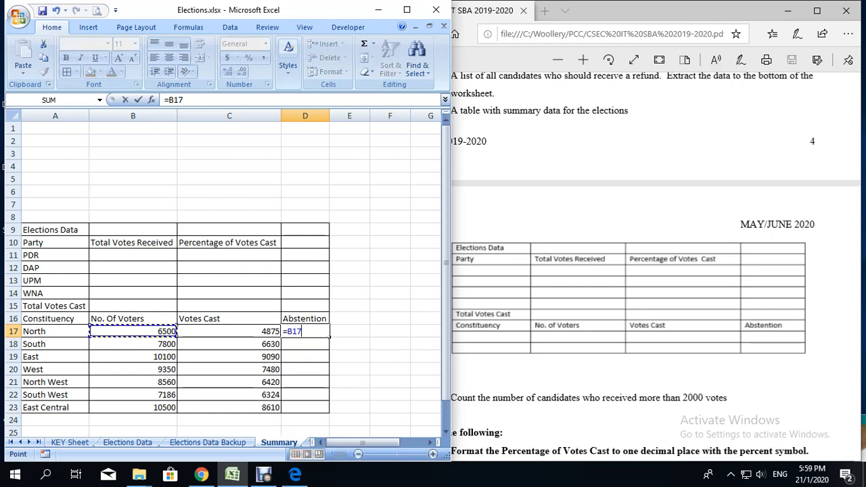
text(-)
text(C17)
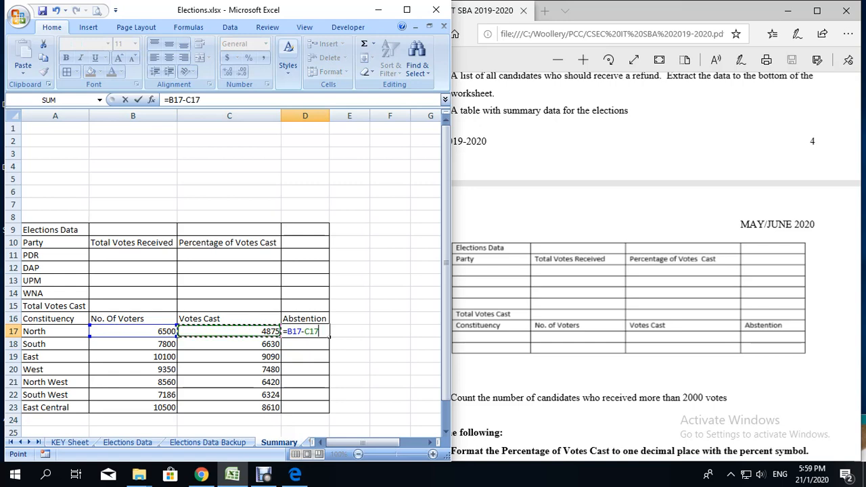
key(Return)
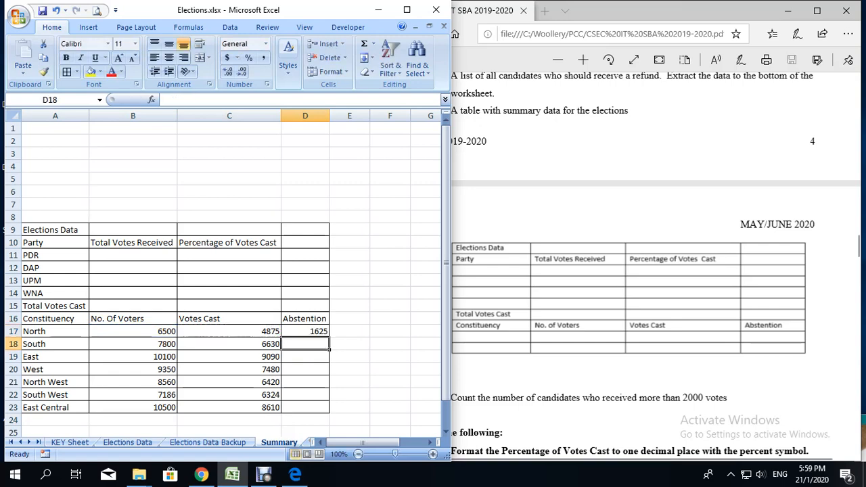
click(305, 331)
drag(330, 337, 327, 409)
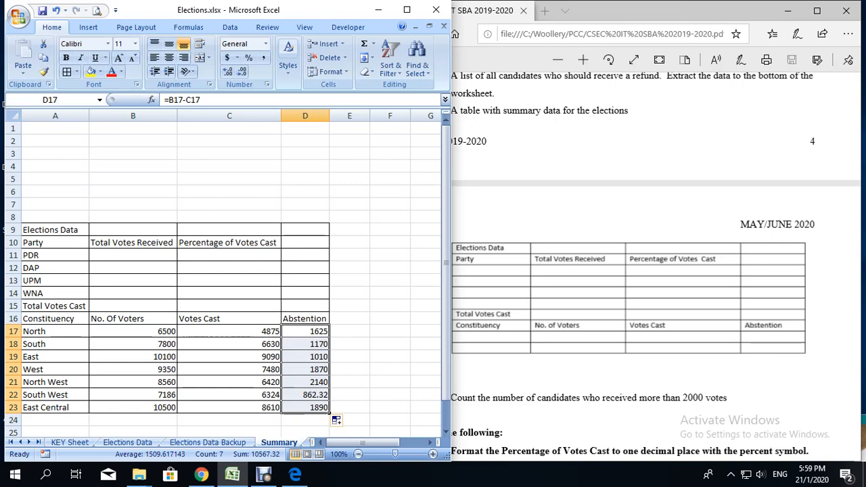
Step: Reduce South West's abstention figure in D22 to zero decimal places
click(305, 395)
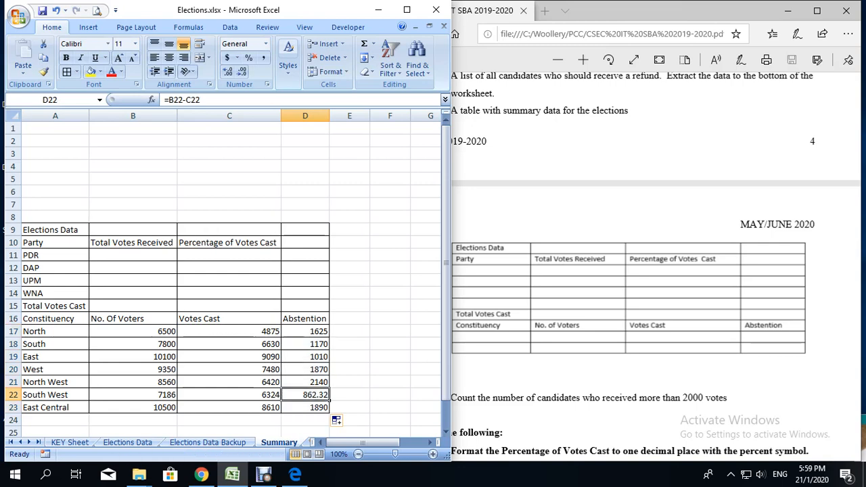
click(241, 71)
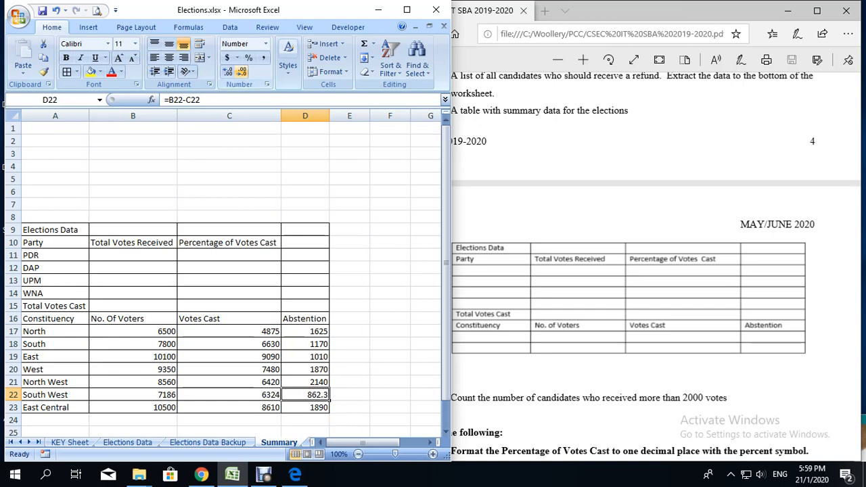
click(241, 72)
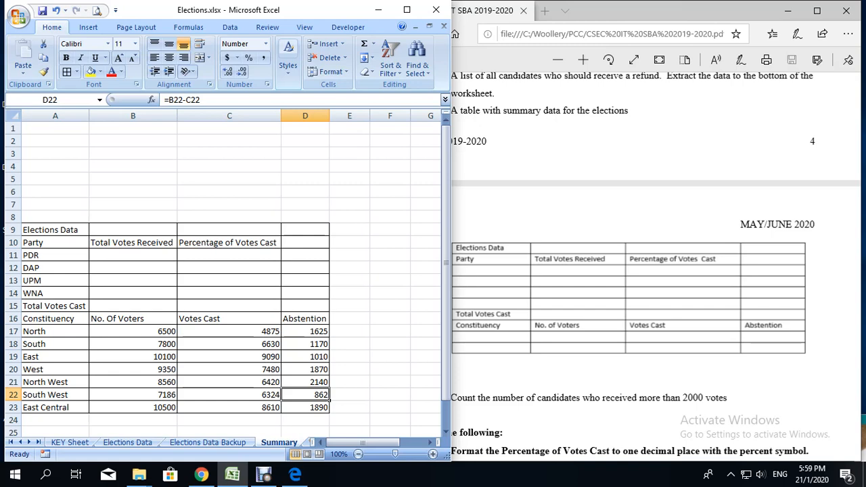
Step: Start a formula in PDR's Total Votes Received cell B11 and look through the party rows on the Elections Data Backup sheet
click(134, 255)
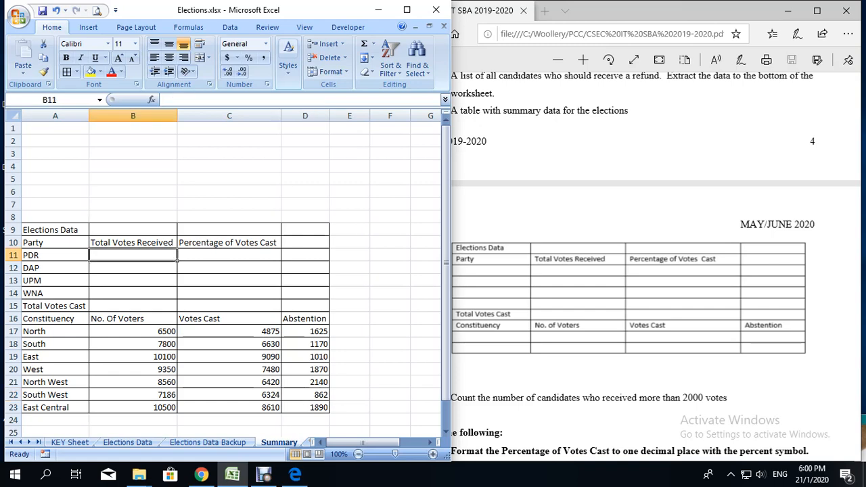
text(=)
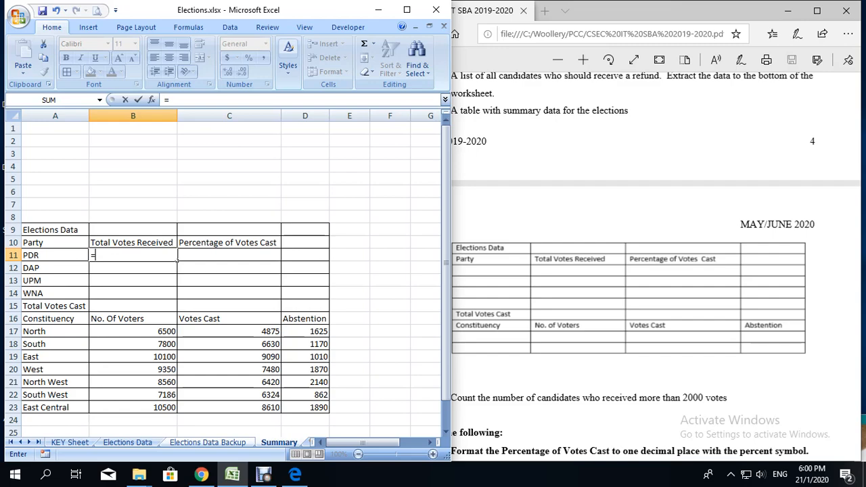
click(208, 442)
scroll(223, 271, up, 3)
scroll(223, 270, up, 2)
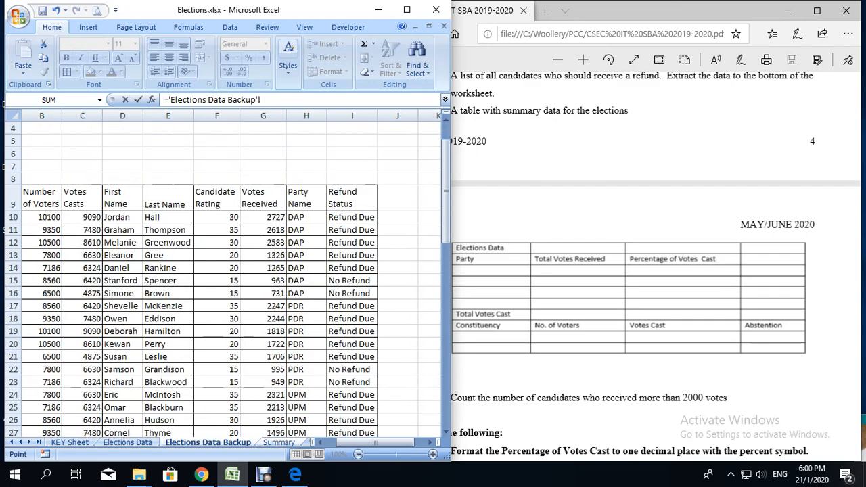
scroll(223, 270, down, 2)
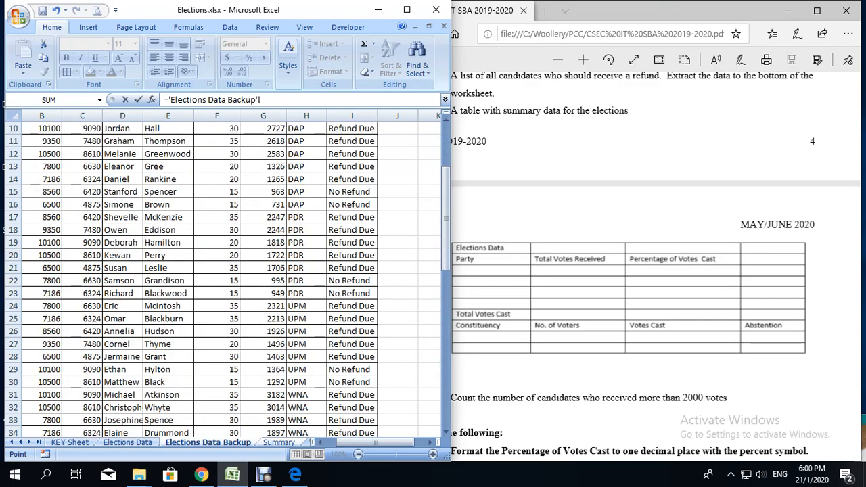
scroll(223, 270, up, 2)
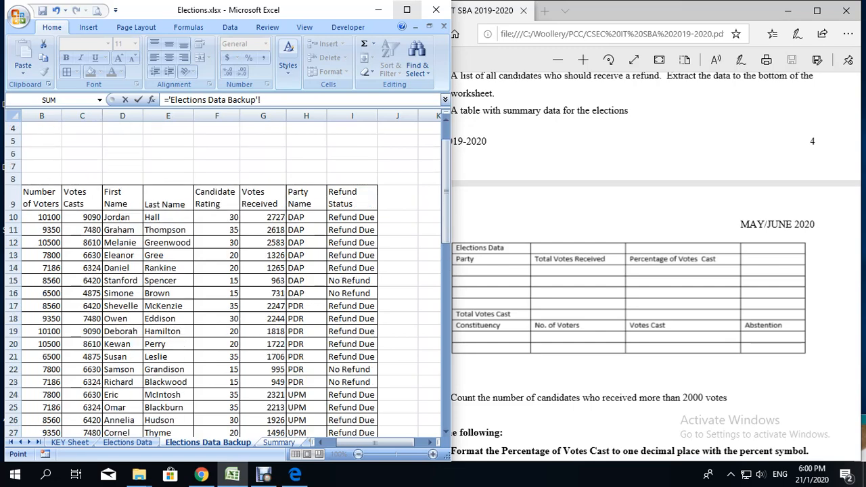
click(407, 10)
scroll(270, 270, down, 2)
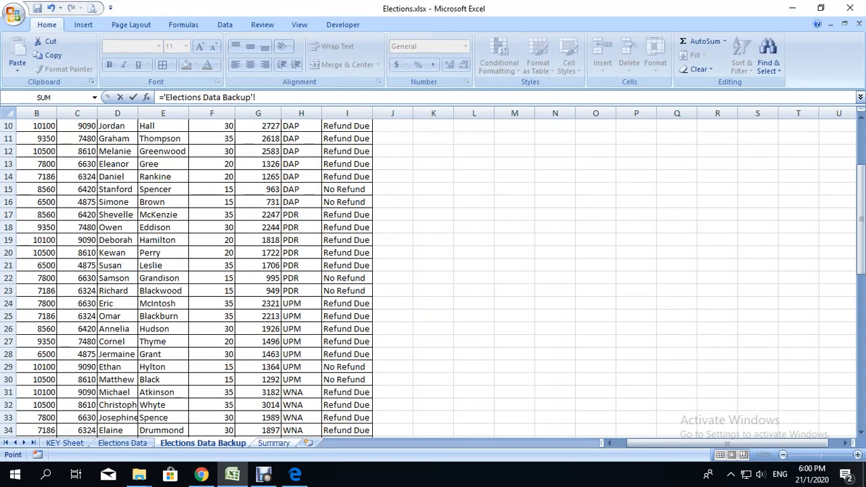
scroll(270, 270, up, 1)
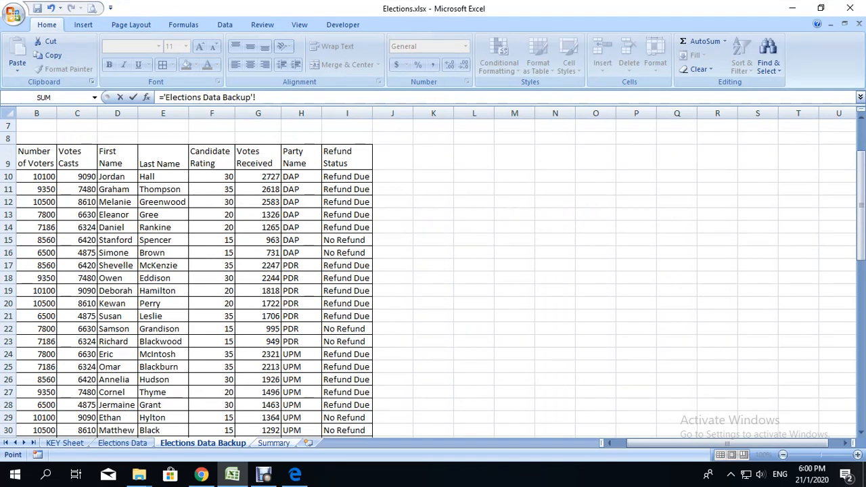
Step: Rewrite B11's formula to total PDR's votes received as =SUM('Elections Data Backup'!G17:G23)
key(ctrl+Page_Down)
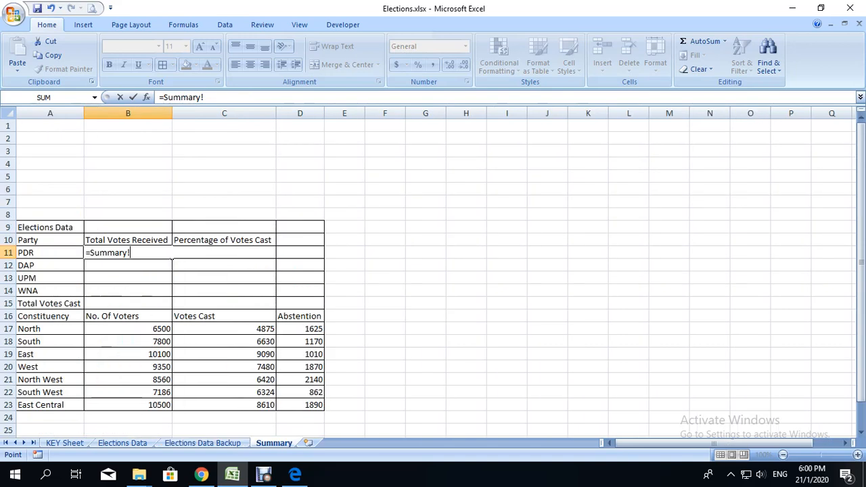
key(BackSpace)
key(BackSpace)
key(BackSpace)
key(BackSpace)
key(BackSpace)
key(BackSpace)
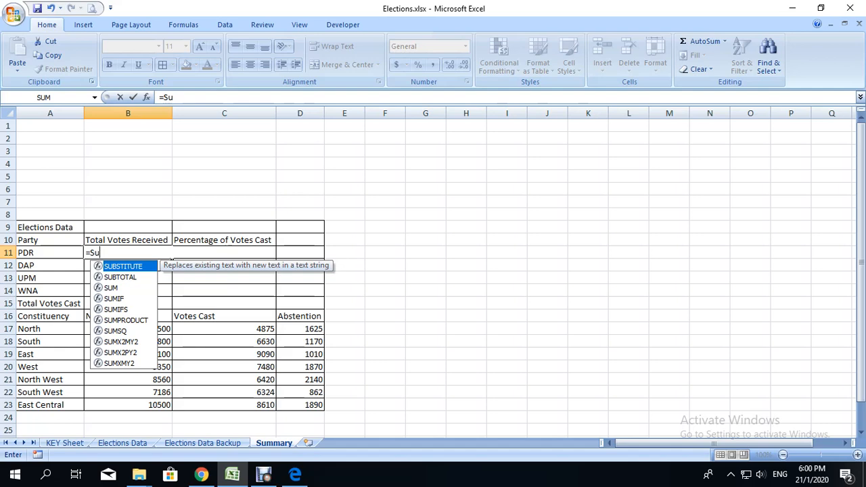
text(M)
key(Tab)
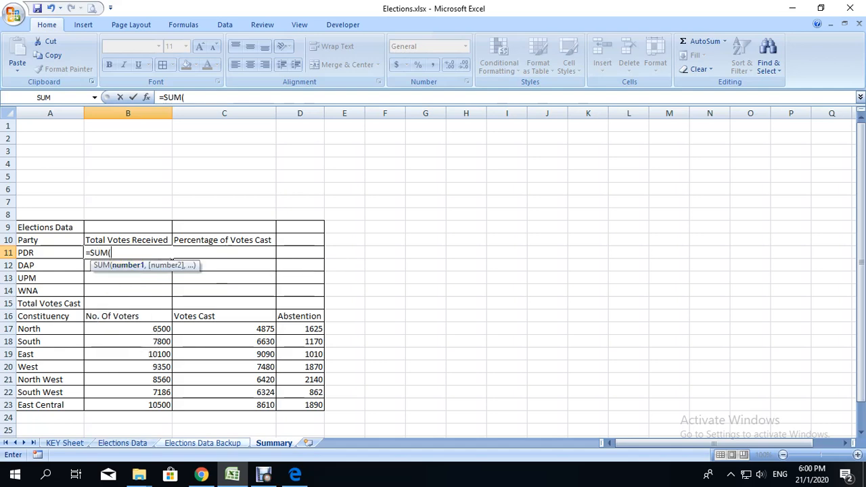
key(ctrl+Page_Up)
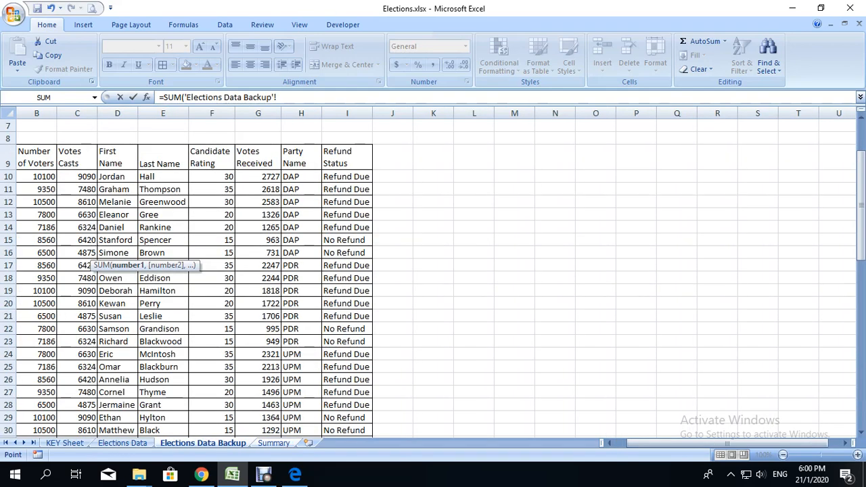
drag(260, 265, 283, 349)
text())
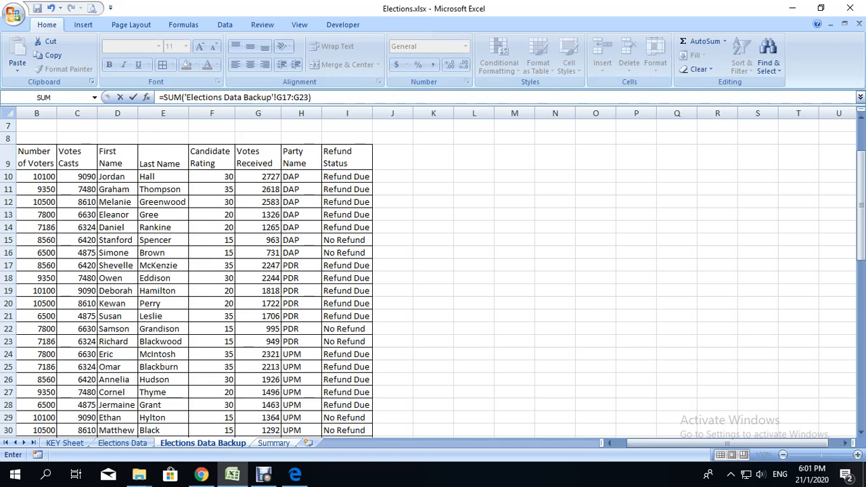
key(Return)
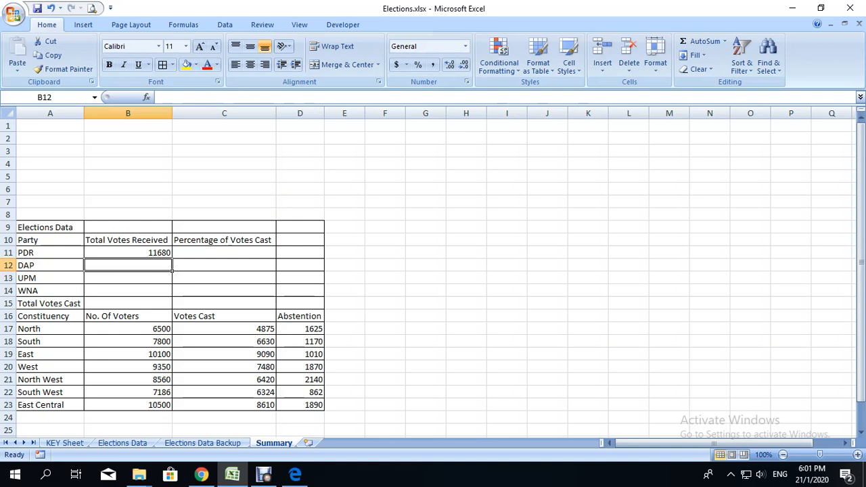
click(263, 474)
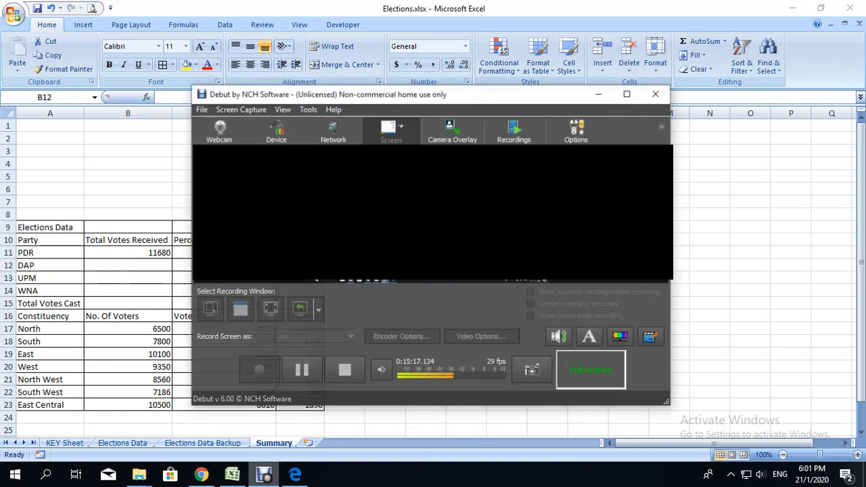
click(300, 365)
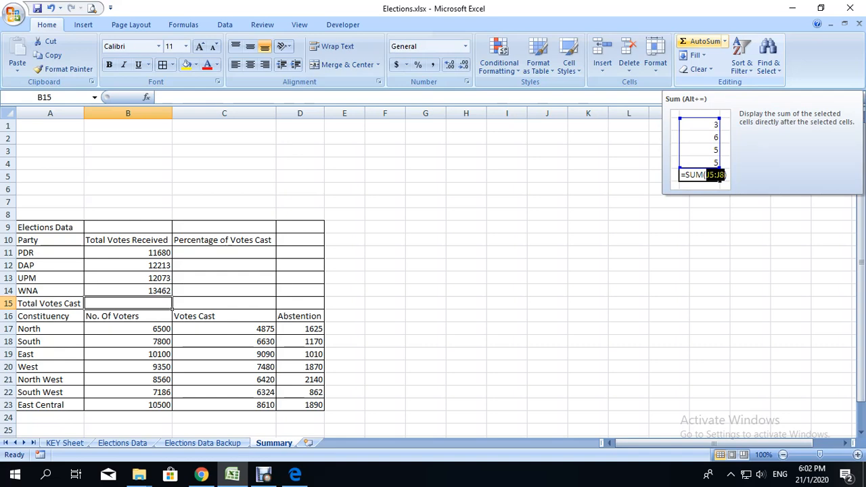
Step: Calculate the Total Votes Cast in B15 of the Summary sheet with =SUM(B11:B14)
click(704, 41)
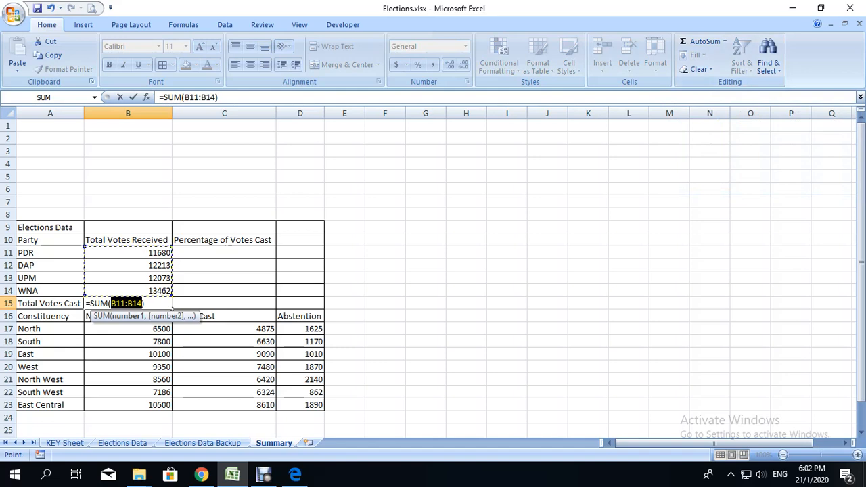
key(Return)
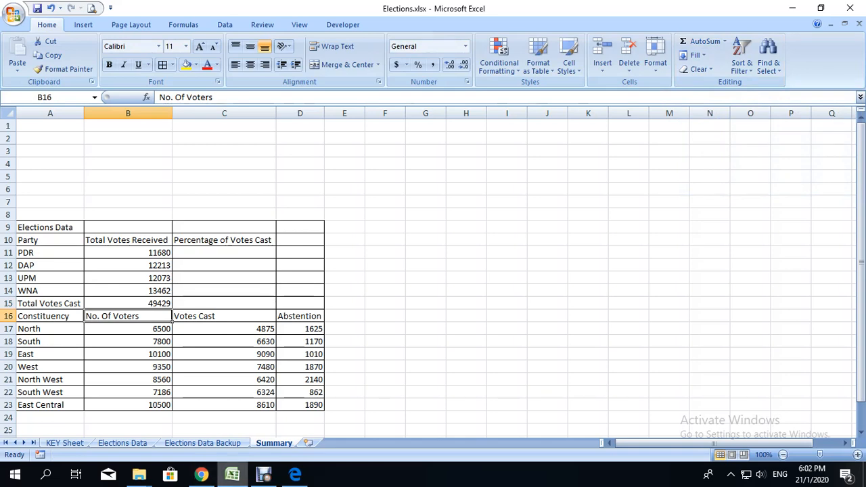
click(264, 474)
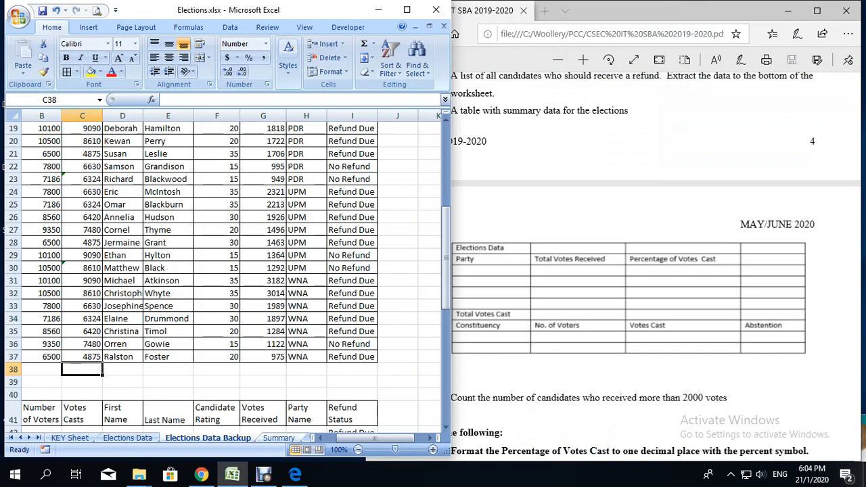
Step: Total the Votes Casts column in C38 of the Elections Data Backup sheet with =SUM(C10:C37)
click(279, 439)
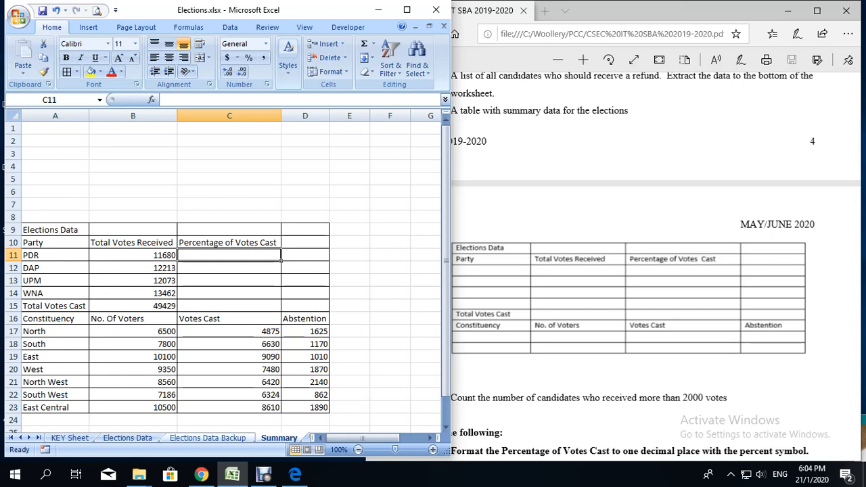
key(ctrl+Page_Up)
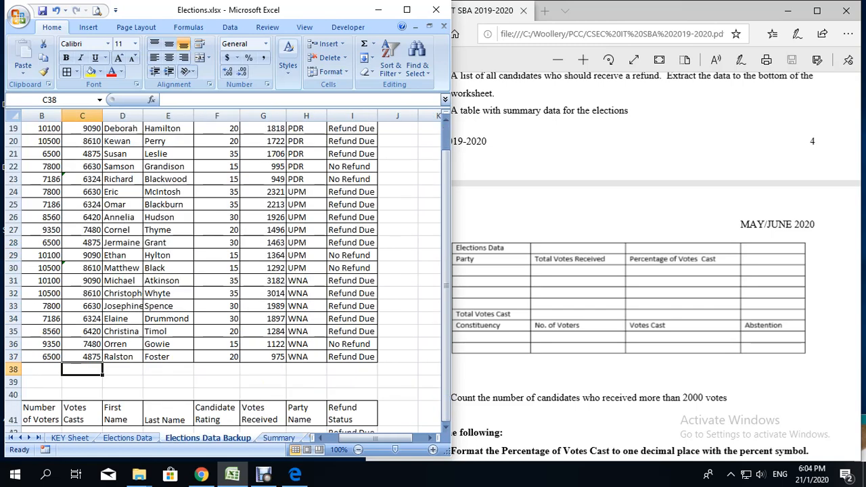
scroll(203, 270, up, 5)
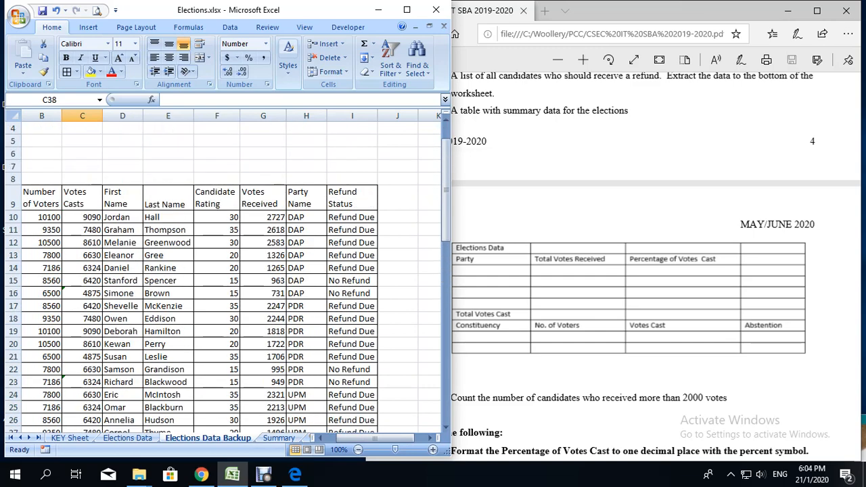
scroll(223, 270, down, 4)
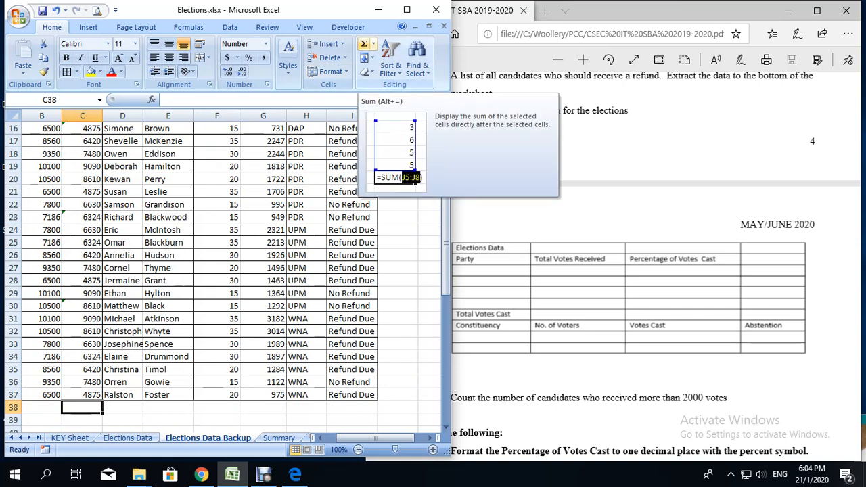
click(364, 45)
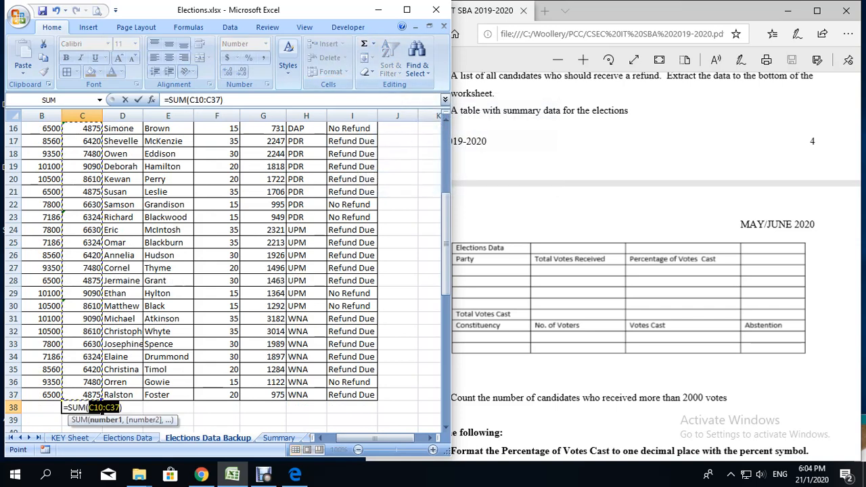
key(Return)
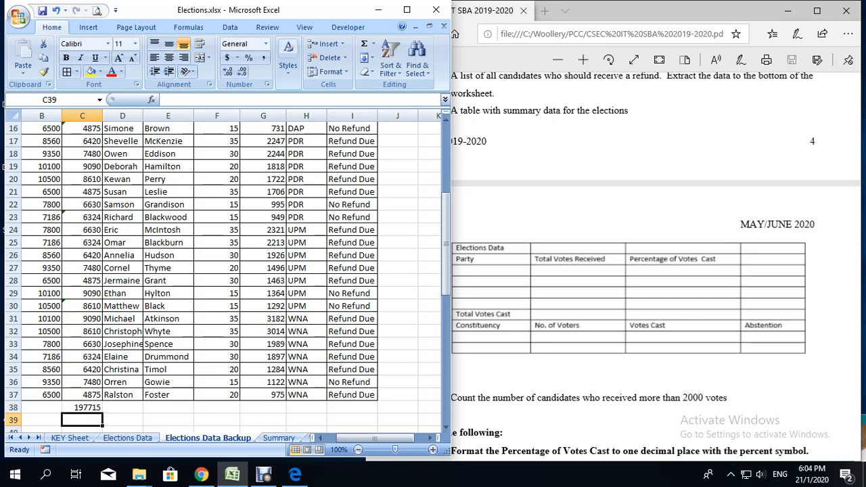
key(Up)
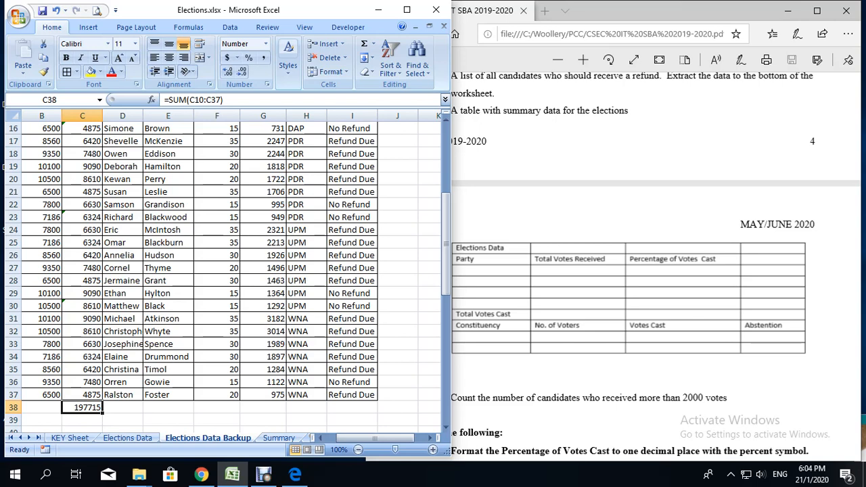
Step: Calculate PDR's Percentage of Votes Cast in Summary cell C11 with =SUM('Elections Data Backup'!C17:C23)/'Elections Data Backup'!C38
scroll(224, 270, up, 3)
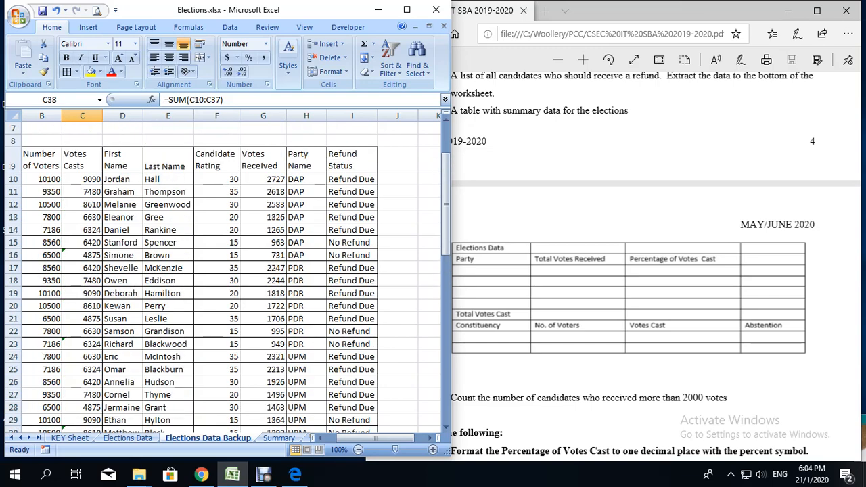
scroll(223, 271, down, 2)
key(ctrl+Page_Down)
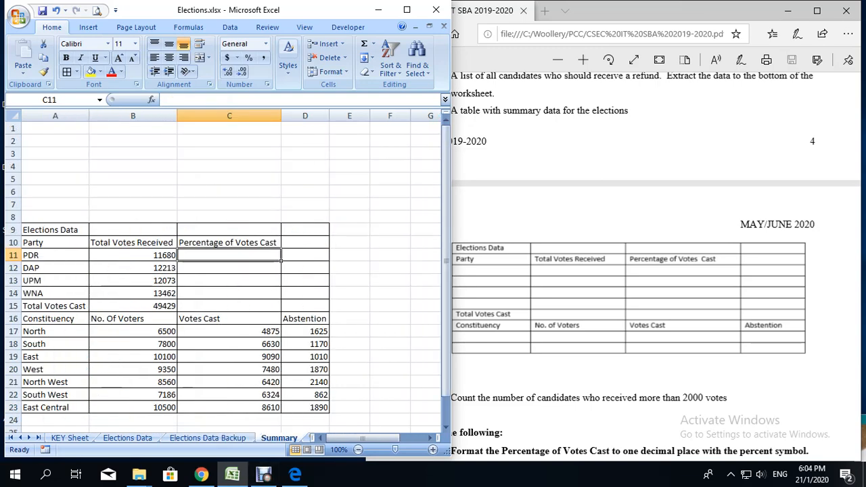
text(=)
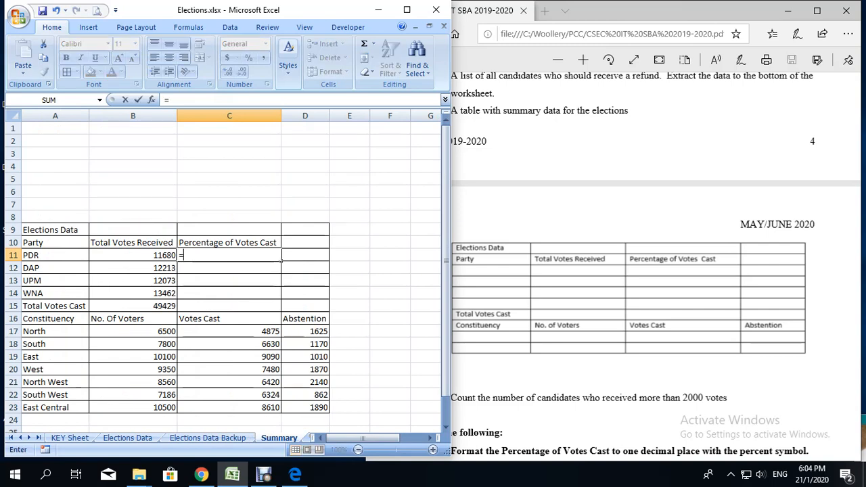
text(SUM)
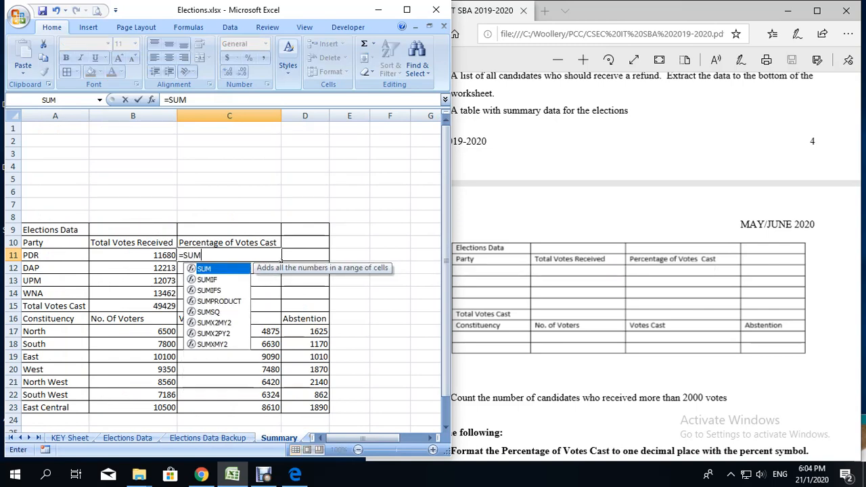
text(()
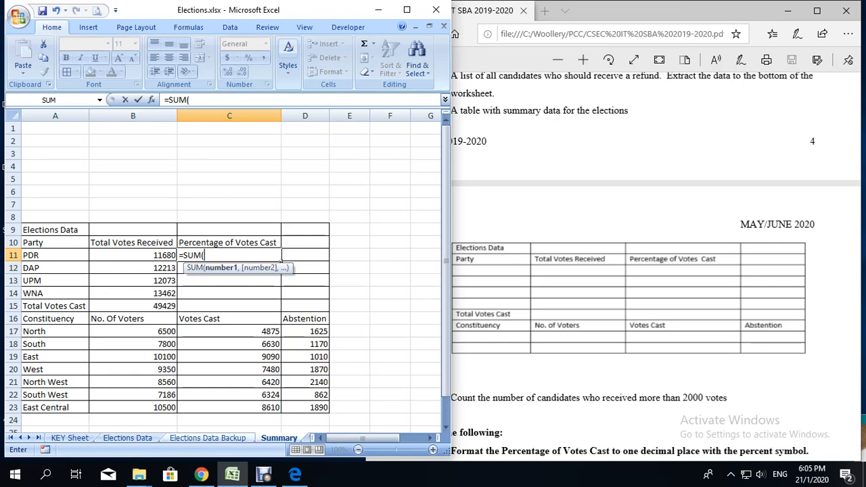
click(207, 438)
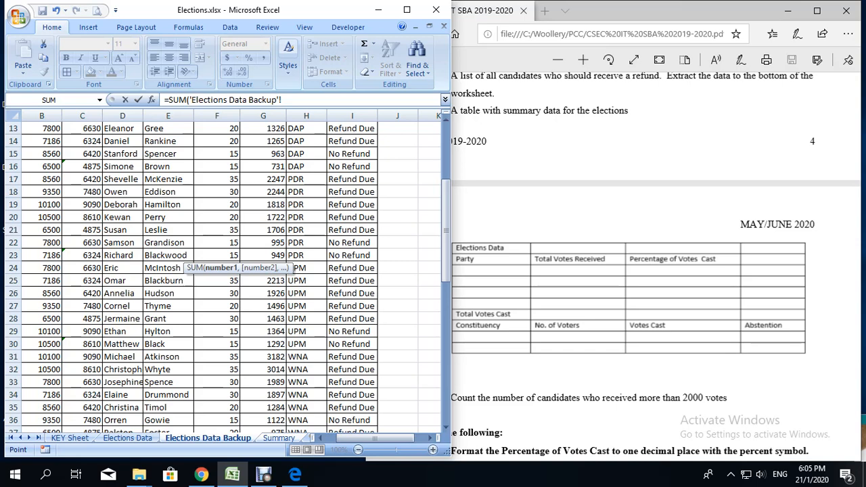
drag(82, 178, 88, 256)
text()/)
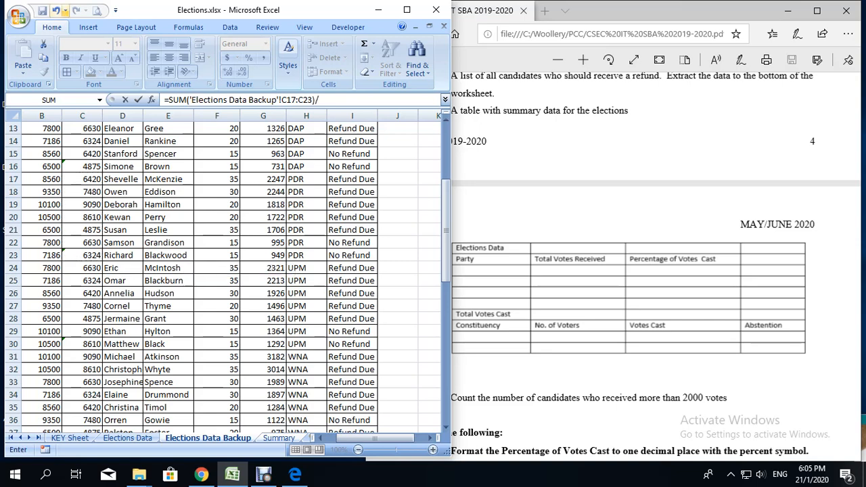
scroll(224, 271, down, 4)
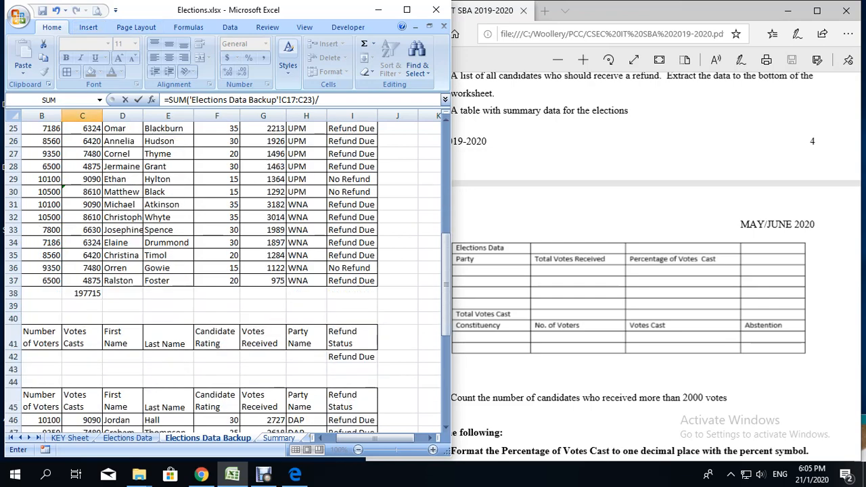
click(82, 293)
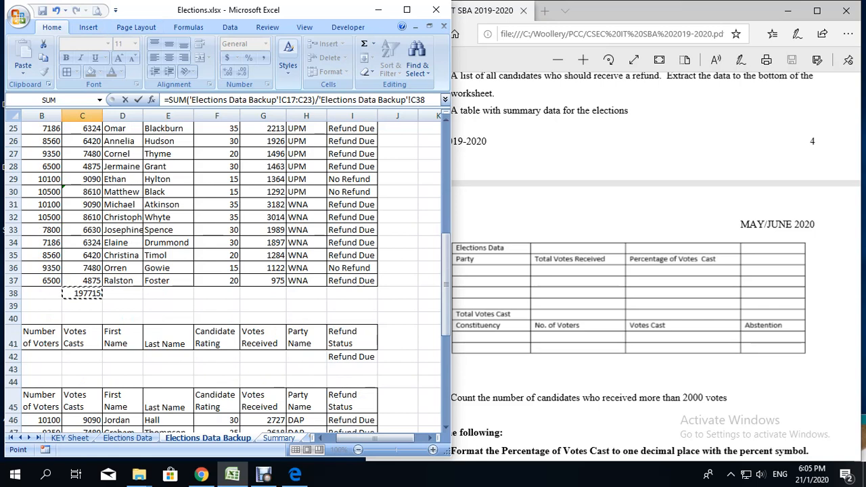
key(Return)
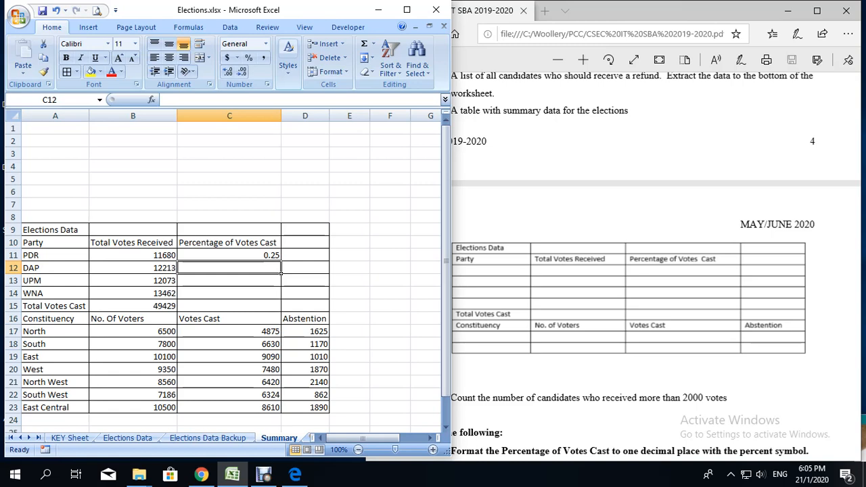
Step: Calculate DAP's Percentage of Votes Cast in Summary cell C12 with =SUM('Elections Data Backup'!C10:C16)/'Elections Data Backup'!C38
text(=)
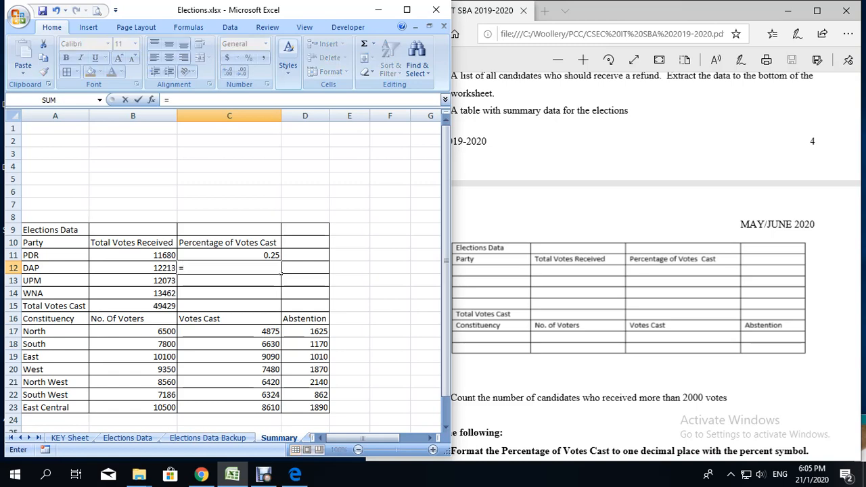
text(SU)
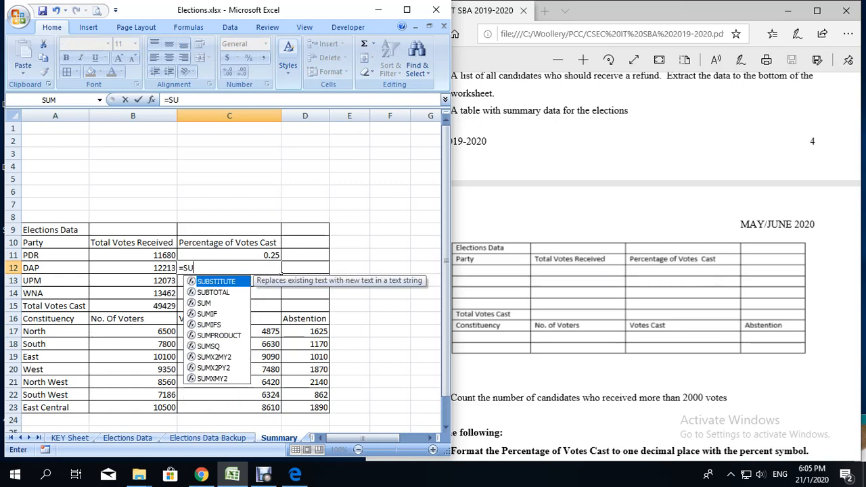
text(M()
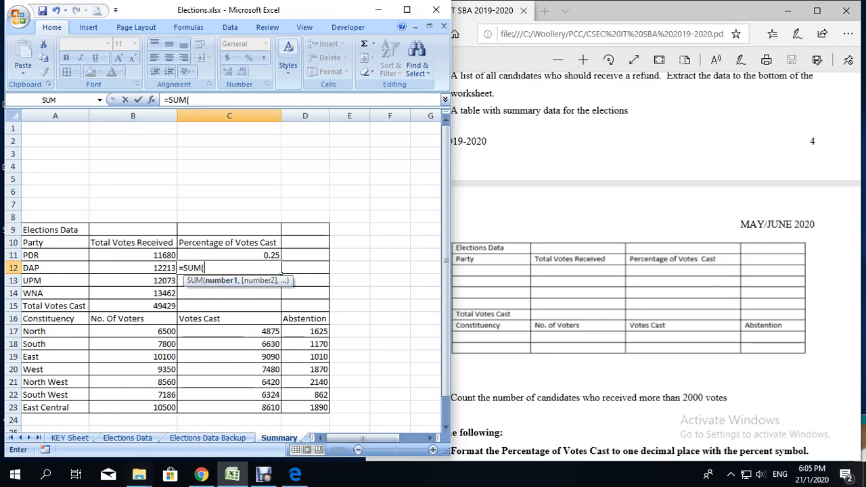
key(ctrl+Page_Up)
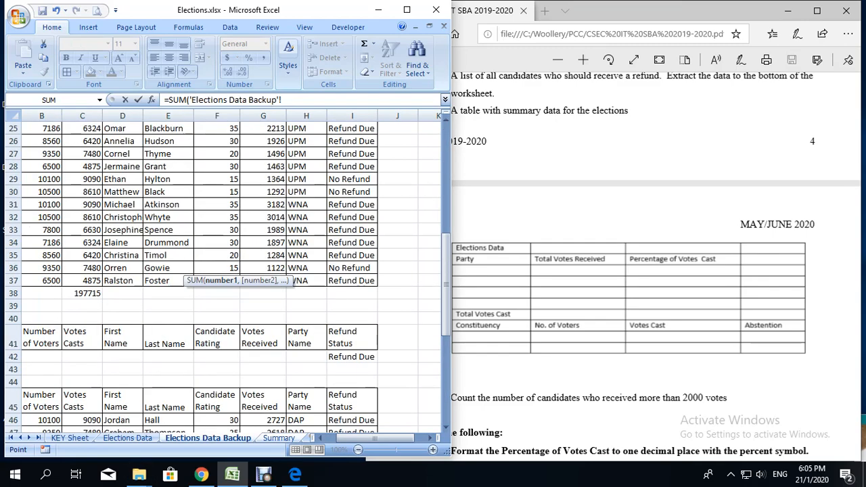
scroll(203, 270, up, 6)
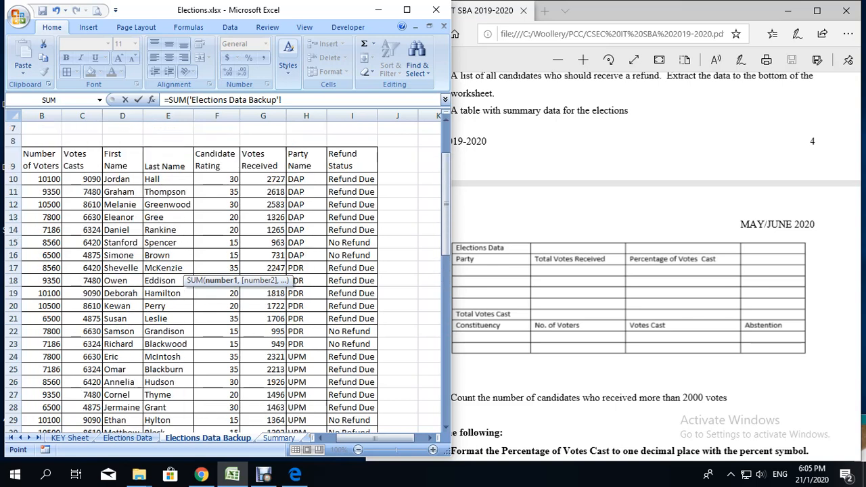
drag(81, 179, 88, 257)
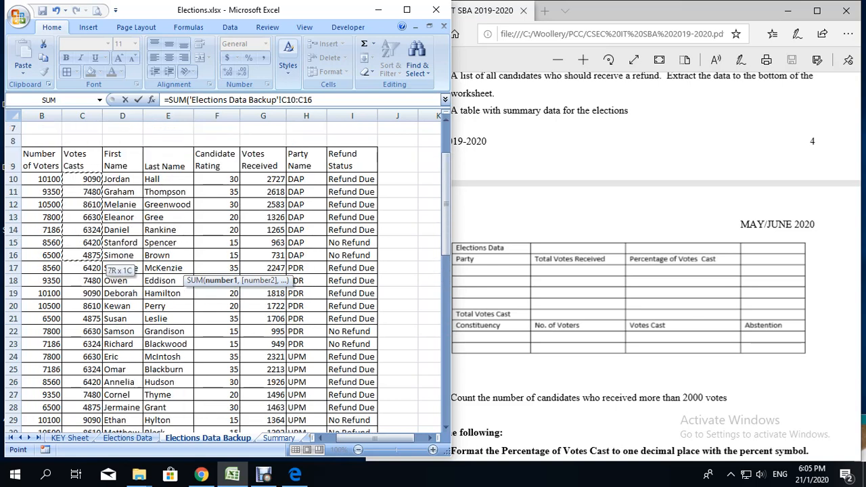
text())
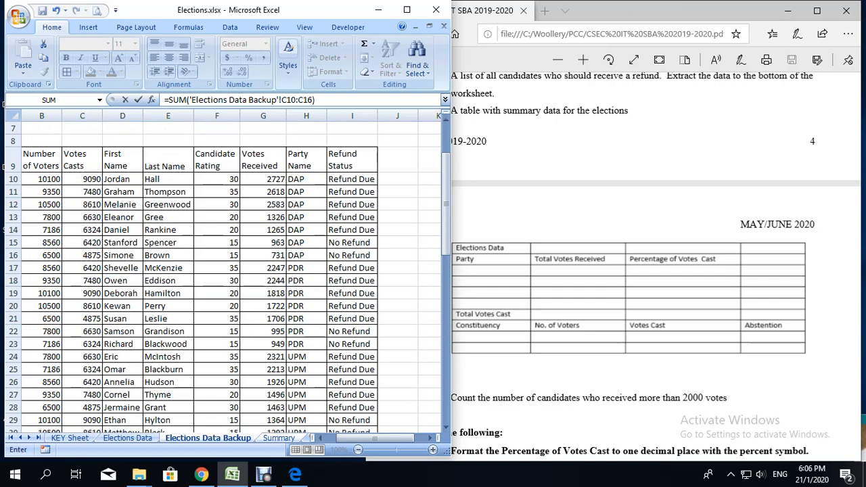
text(/)
scroll(217, 274, down, 4)
click(82, 369)
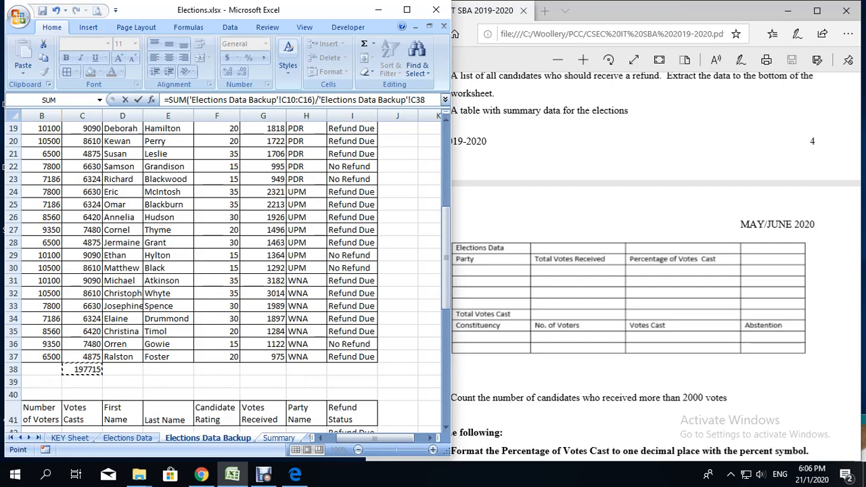
key(Escape)
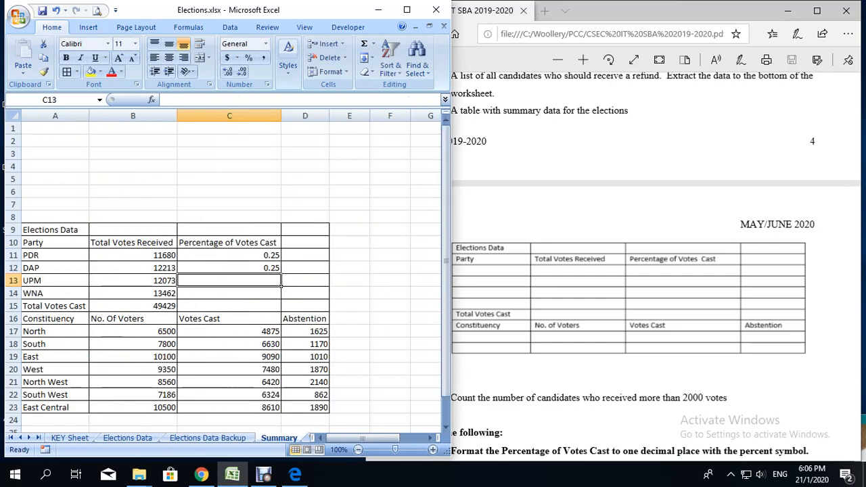
click(264, 475)
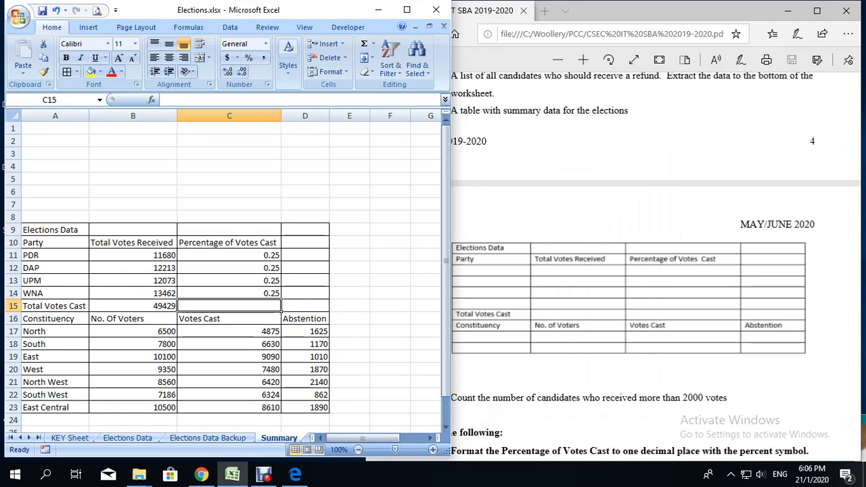
Step: Check the assignment's formatting notes and format the Percentage of Votes Cast cells C11:C14 as percentages with one decimal place
click(541, 156)
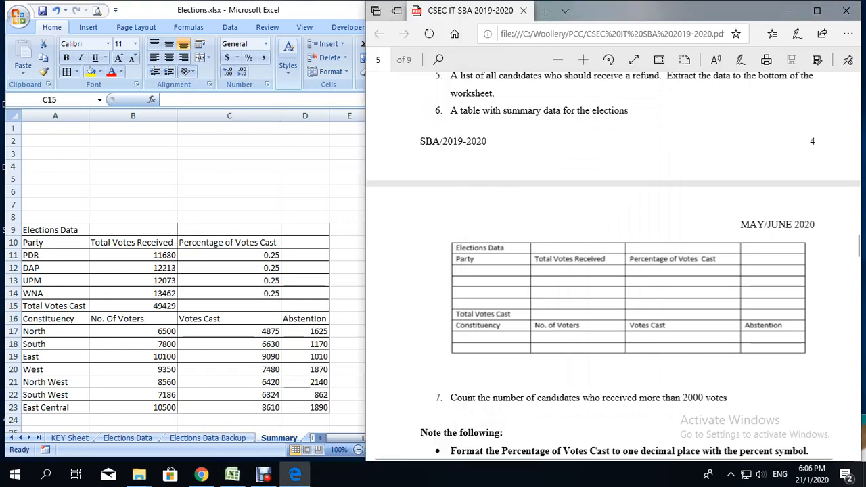
scroll(613, 265, down, 3)
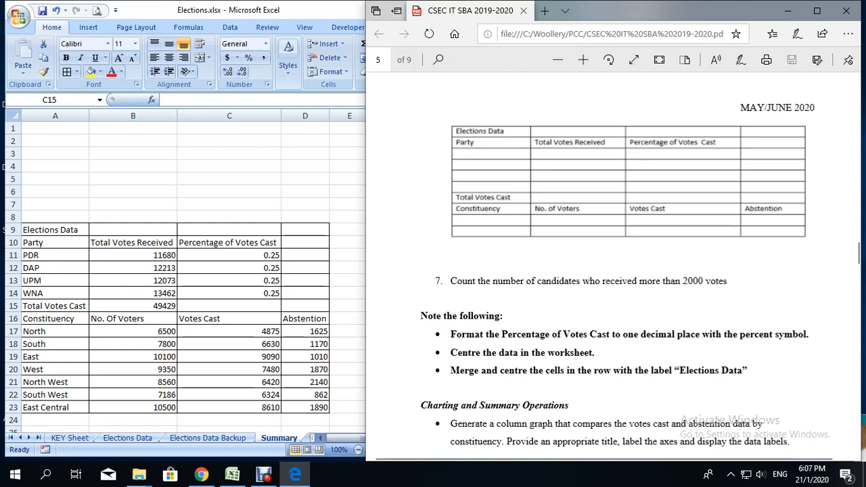
click(229, 255)
drag(229, 255, 229, 293)
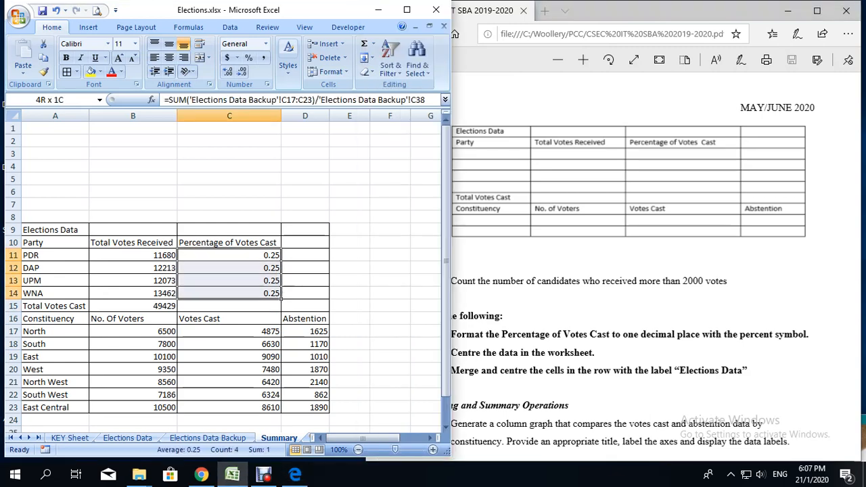
key(ctrl+shift+5)
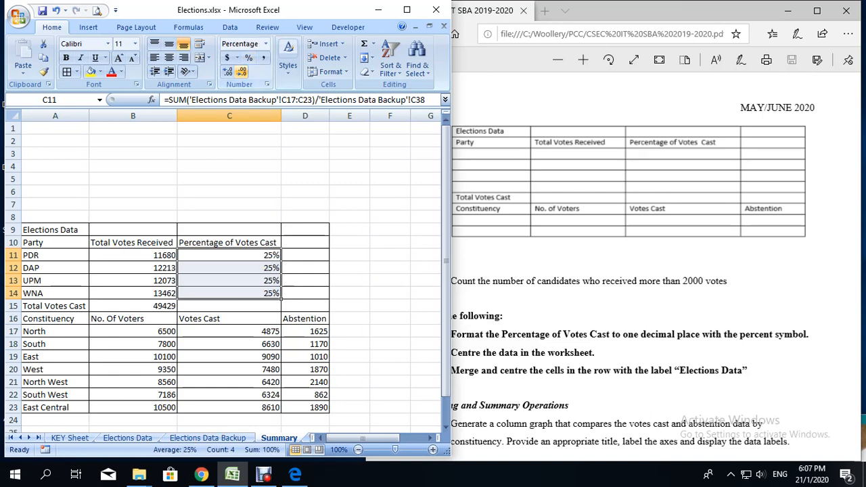
click(227, 69)
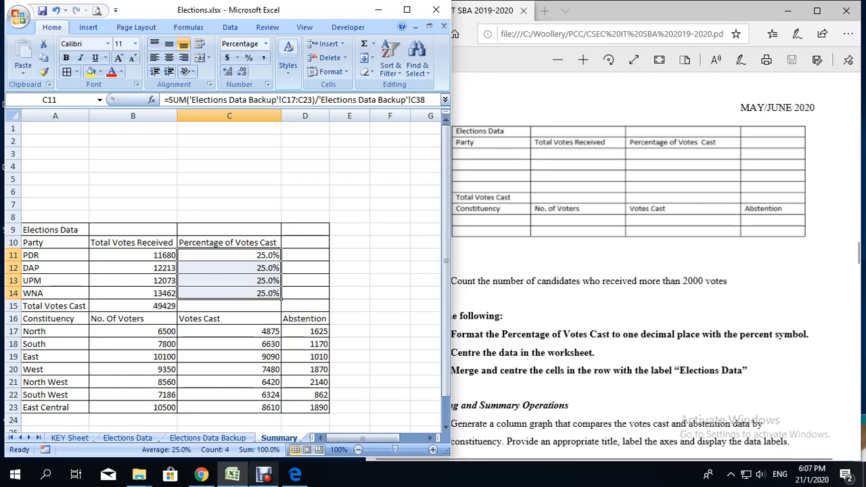
click(263, 476)
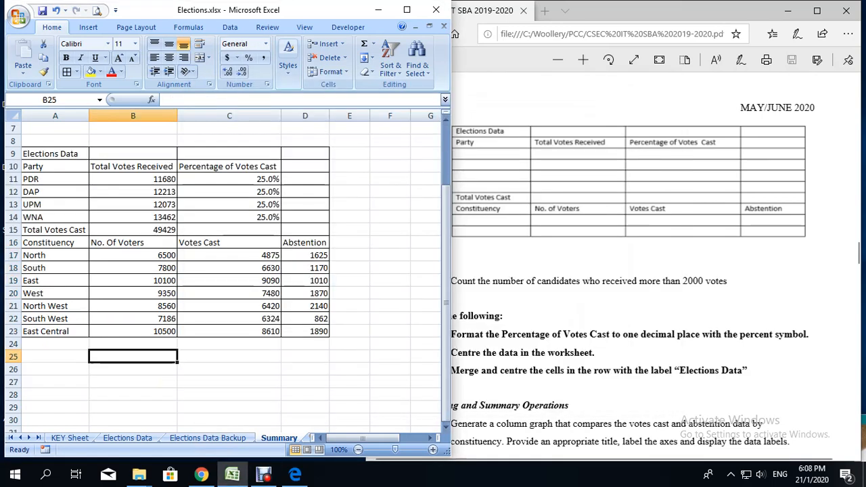
Step: Enter the label "Votes Greater Than 2000" in cell A26 below the summary table
key(alt+Tab)
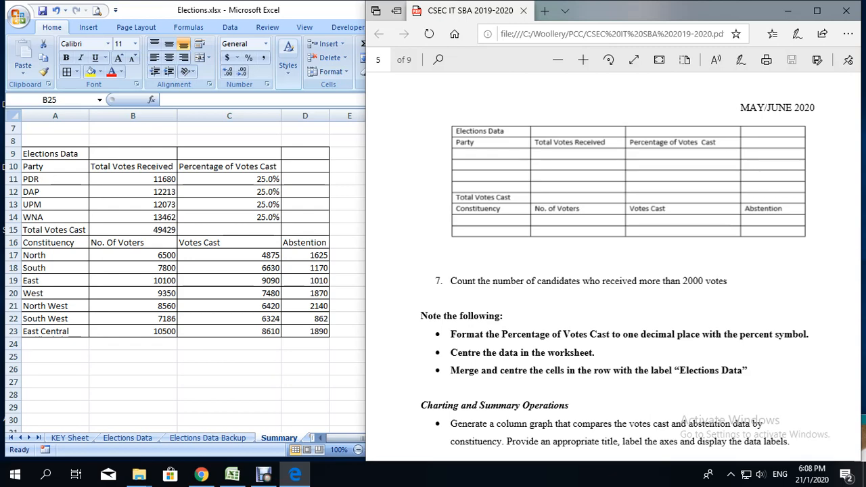
double_click(133, 356)
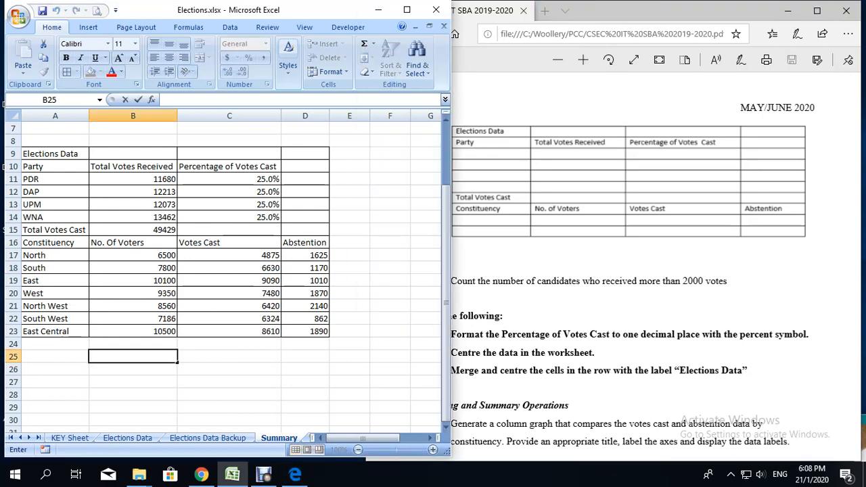
click(55, 357)
click(54, 369)
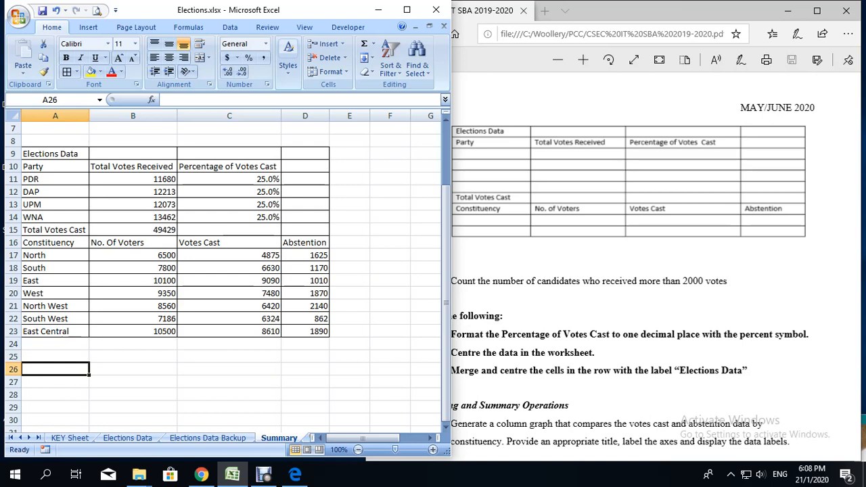
text(v)
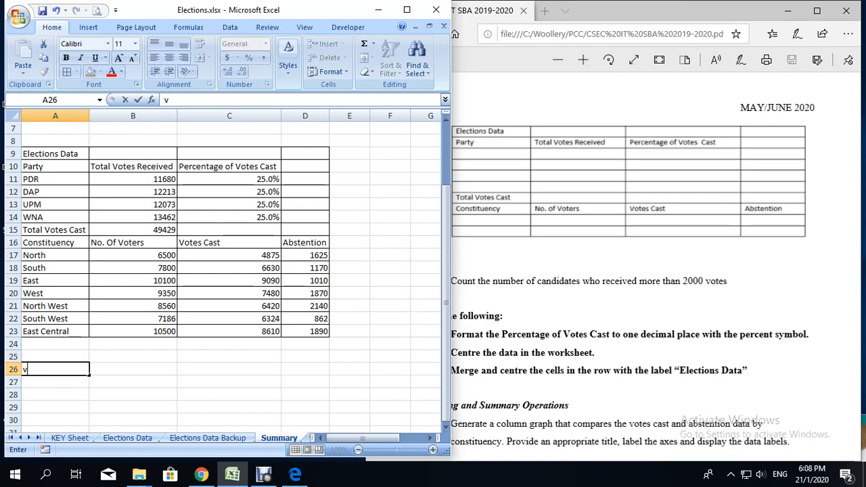
text(OTES Greater )
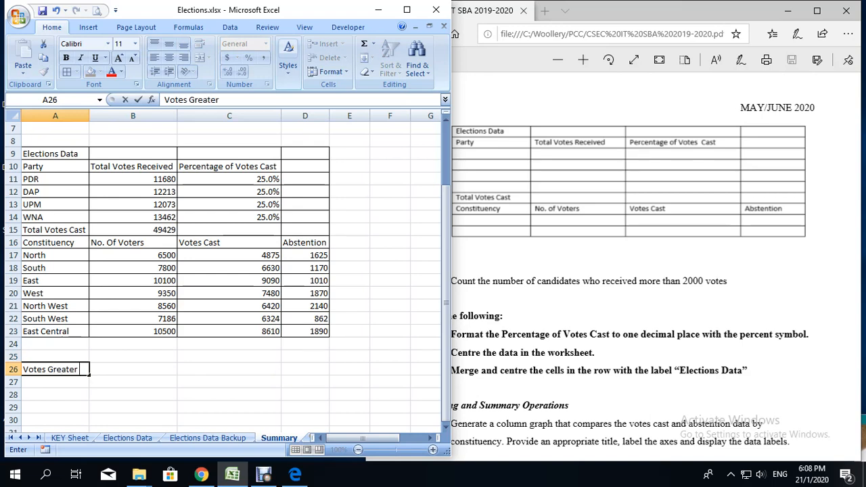
text(Than 2000)
Step: Extend the label in A26 to "Number of Cadidates Votes Greater Than 2000" and wrap its text within the cell
click(24, 369)
text(Cadidate)
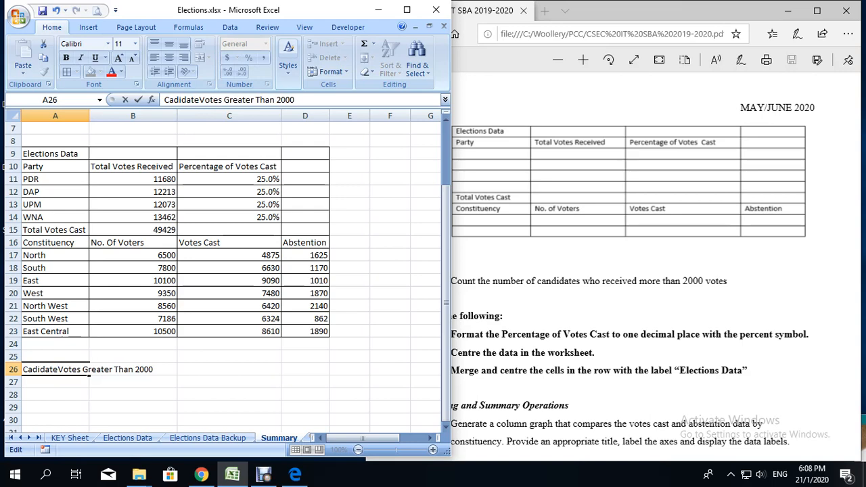
text(s)
key(Home)
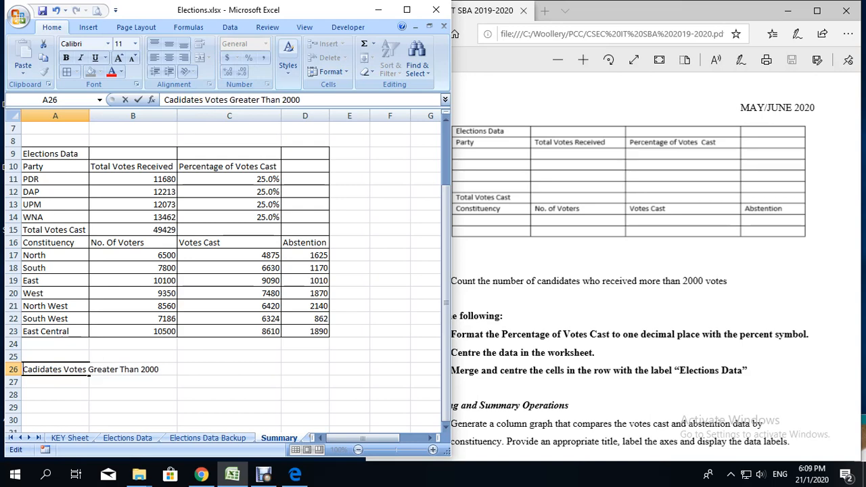
text(Number of)
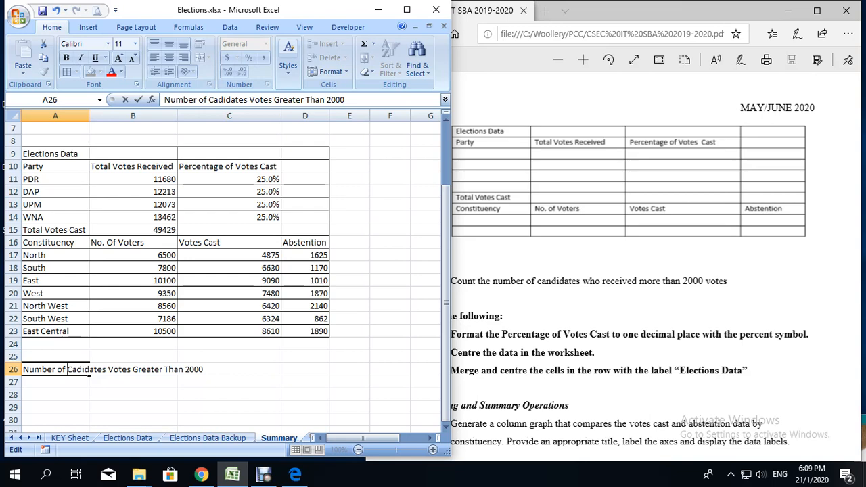
key(Return)
click(86, 370)
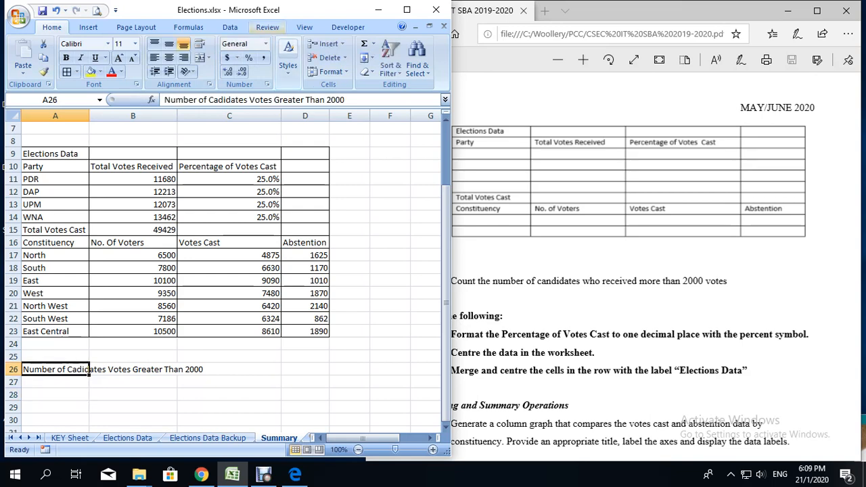
click(198, 43)
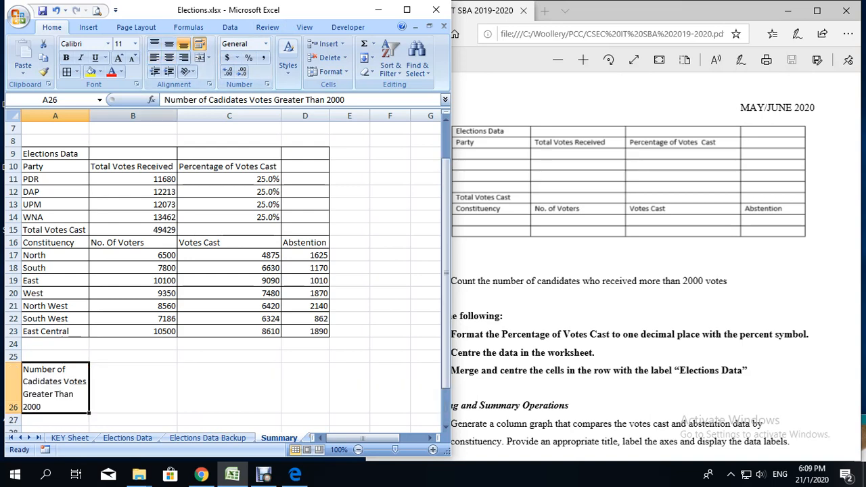
Step: Start a COUNTIF formula in Summary cell B26 using the Votes Received range 'Elections Data Backup'!G10:G37
click(132, 388)
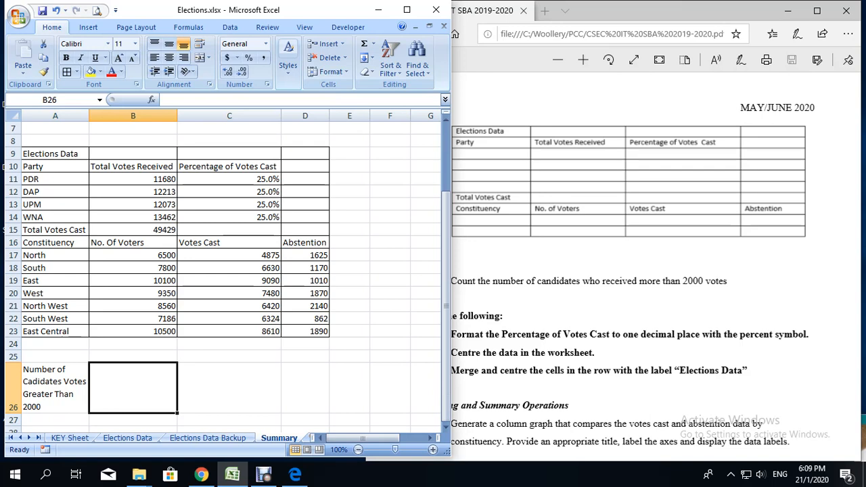
text(=coi)
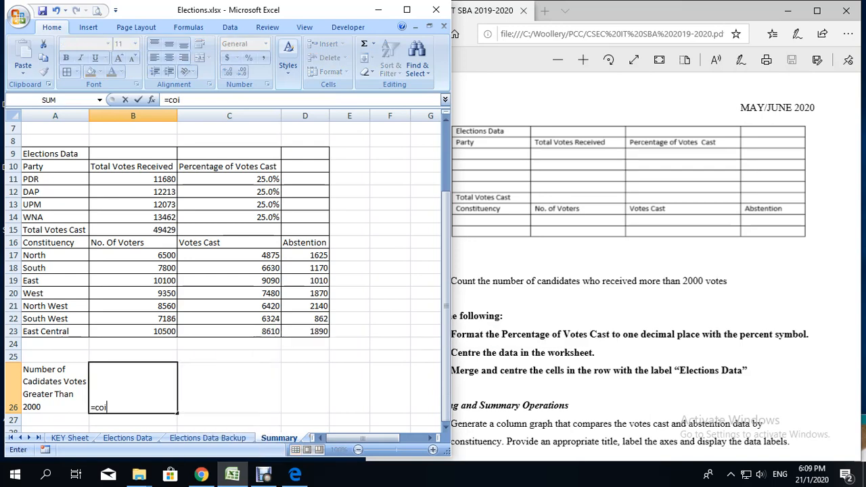
key(BackSpace)
text(unt)
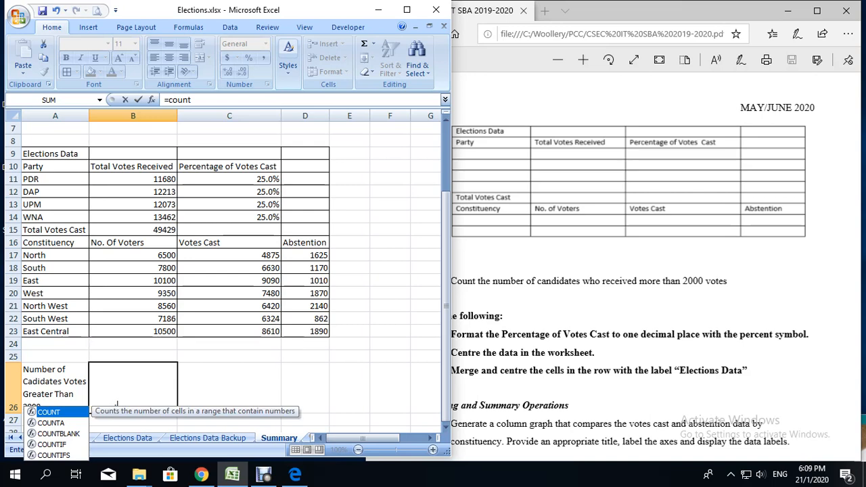
scroll(223, 271, down, 1)
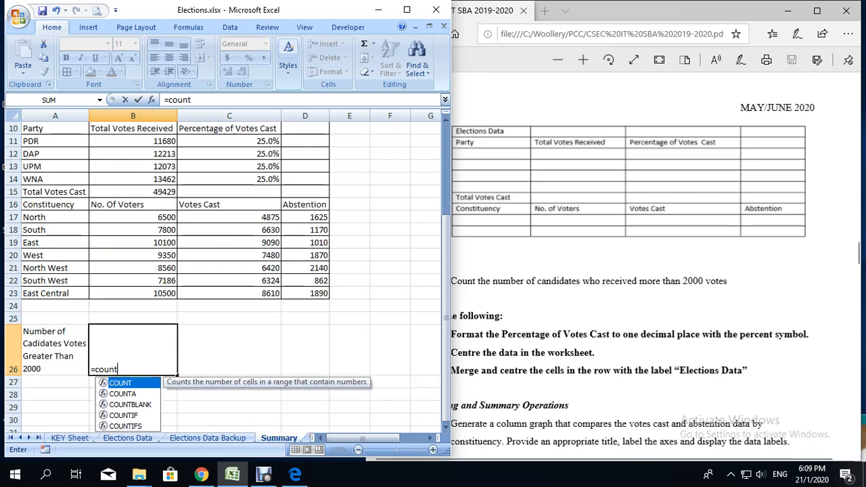
double_click(124, 415)
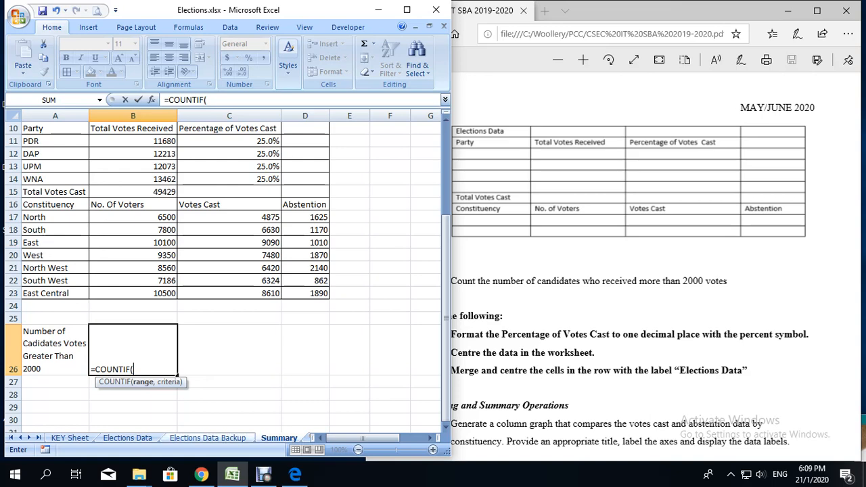
click(208, 438)
scroll(216, 277, up, 4)
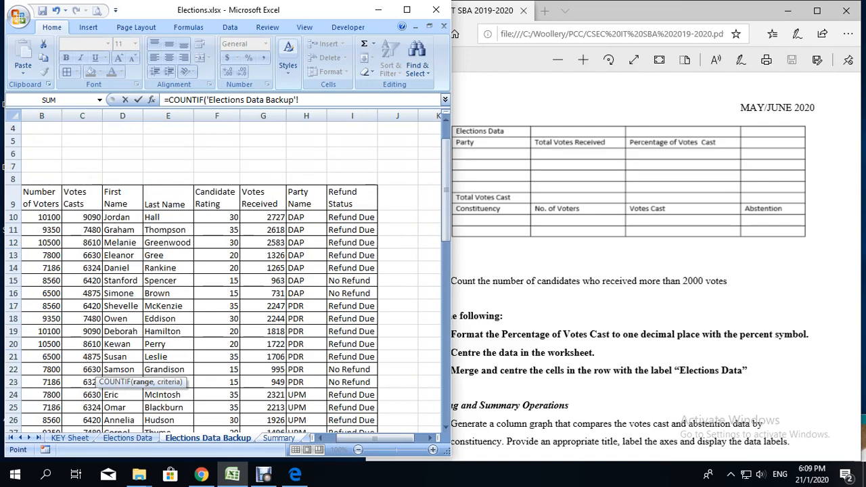
drag(274, 216, 291, 433)
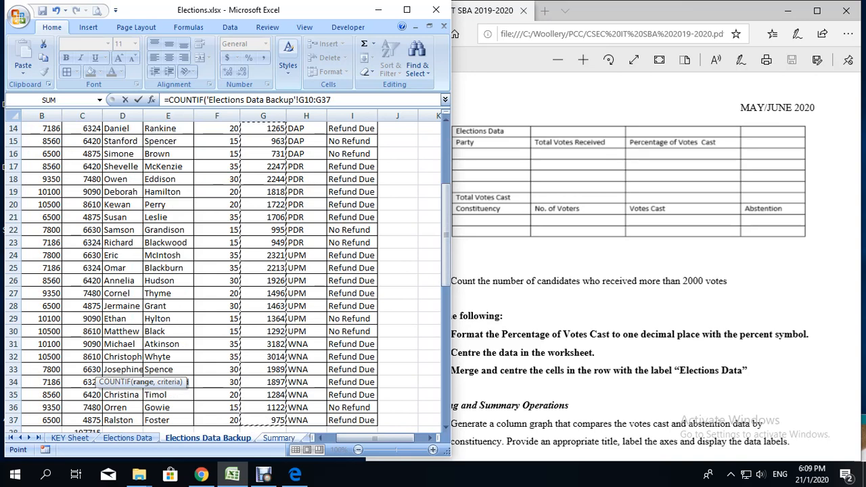
Step: Complete the COUNTIF formula in B26 with the criterion ">2000" and enter it
text(,)
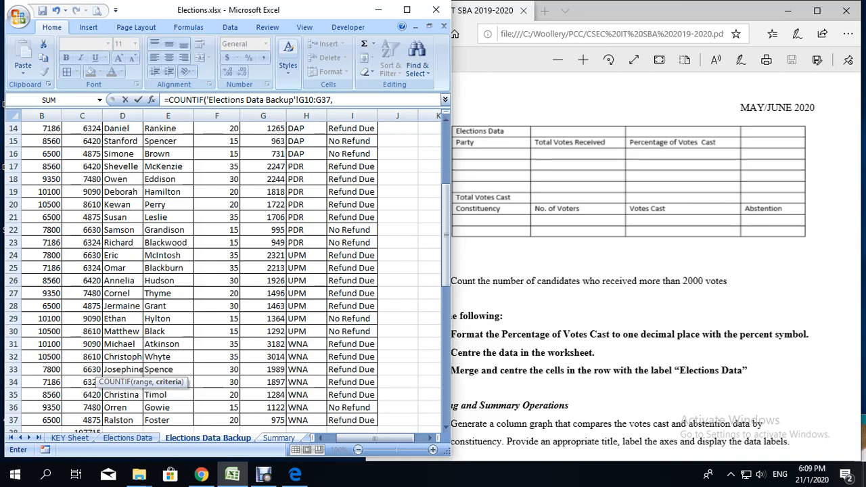
text(">200")
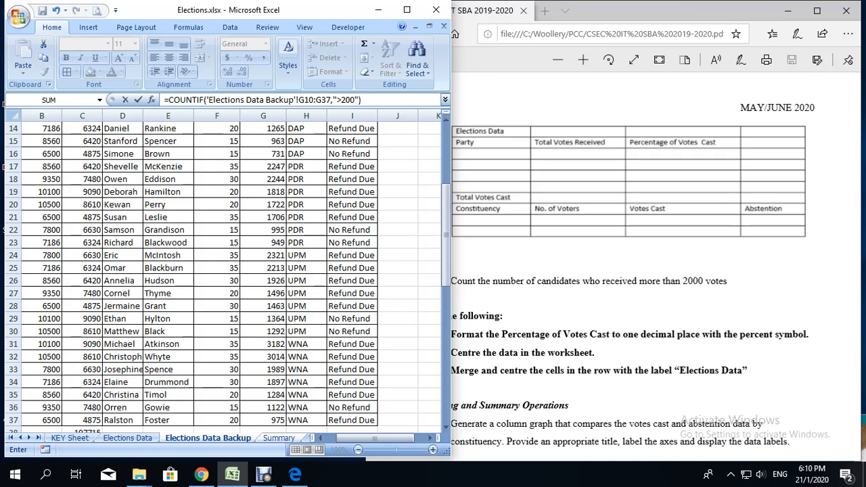
click(355, 100)
text(0)
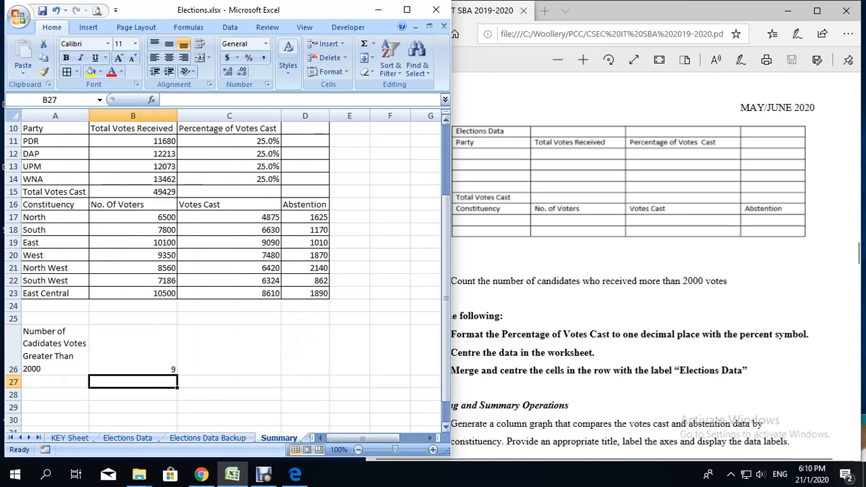
Step: Add borders to cells A26:B26 and bold the label in A26
click(133, 350)
drag(55, 351, 133, 350)
click(66, 72)
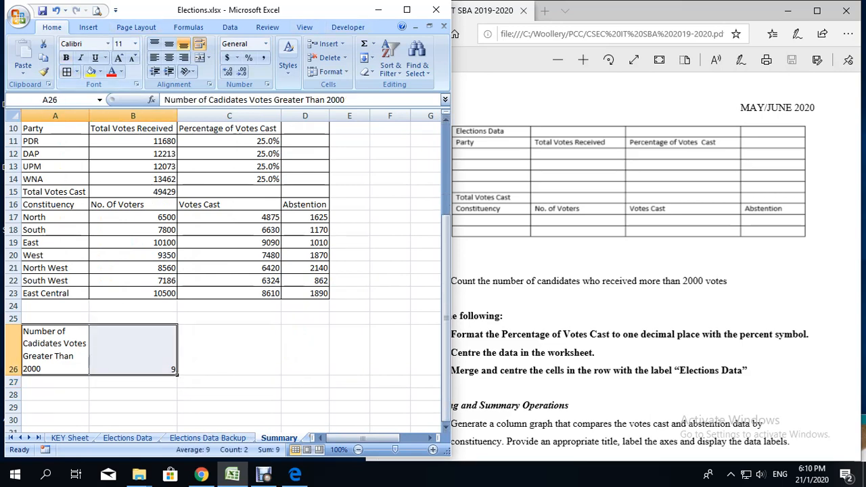
click(54, 350)
click(66, 58)
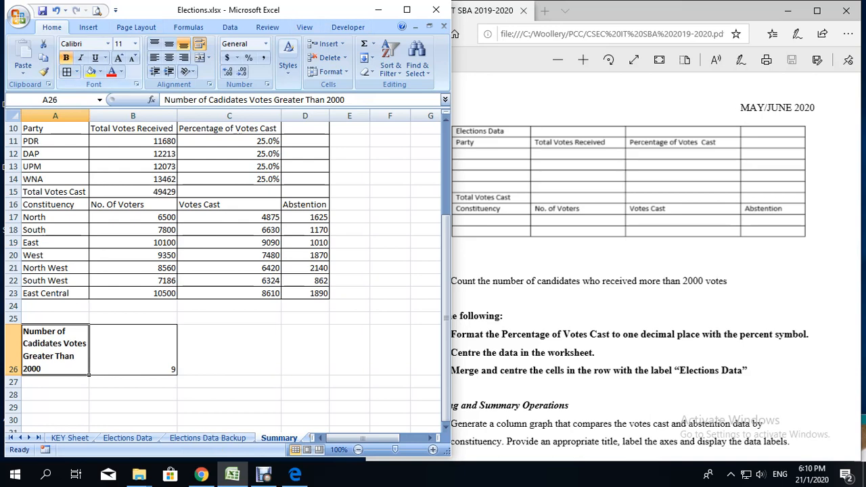
Step: Check the assignment's formatting notes and centre the summary table data in cells A10:D23
scroll(223, 271, up, 3)
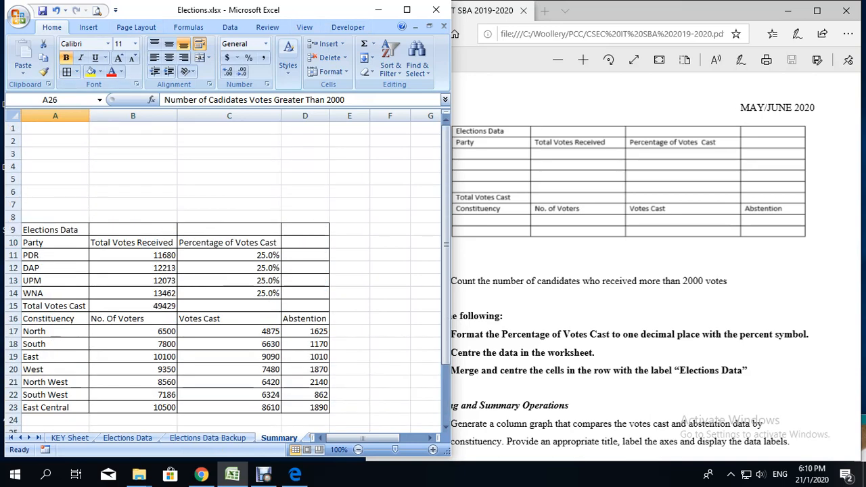
click(55, 230)
click(528, 298)
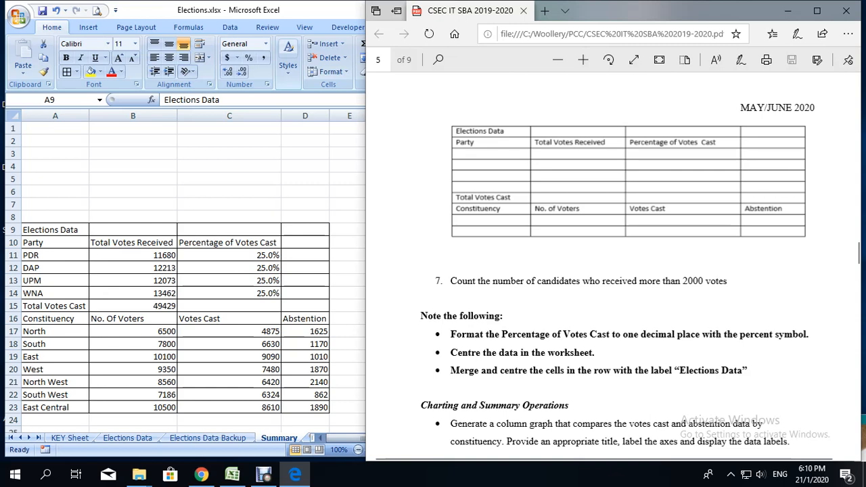
click(55, 230)
drag(55, 242, 304, 407)
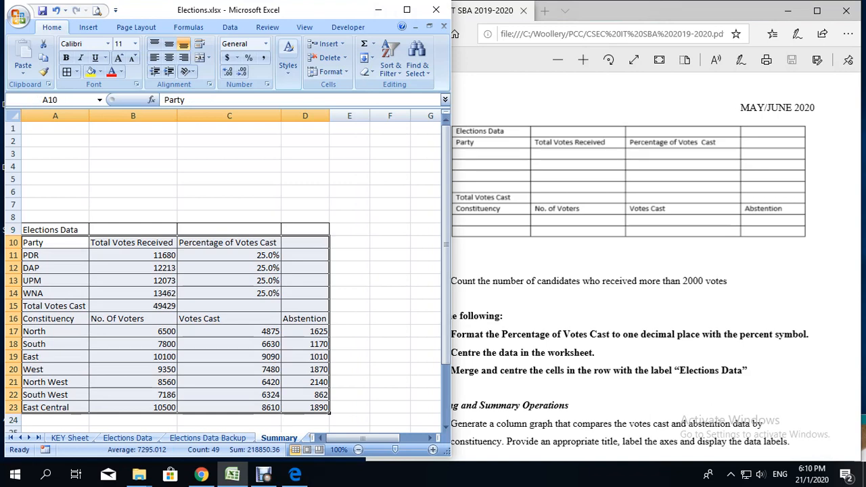
click(168, 57)
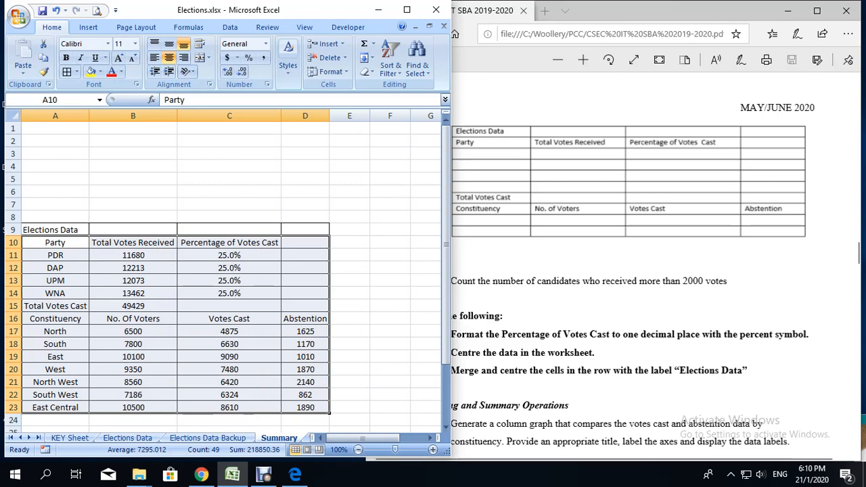
Step: Merge and centre cells A9:D9 in the "Elections Data" row, following the assignment's notes
click(629, 304)
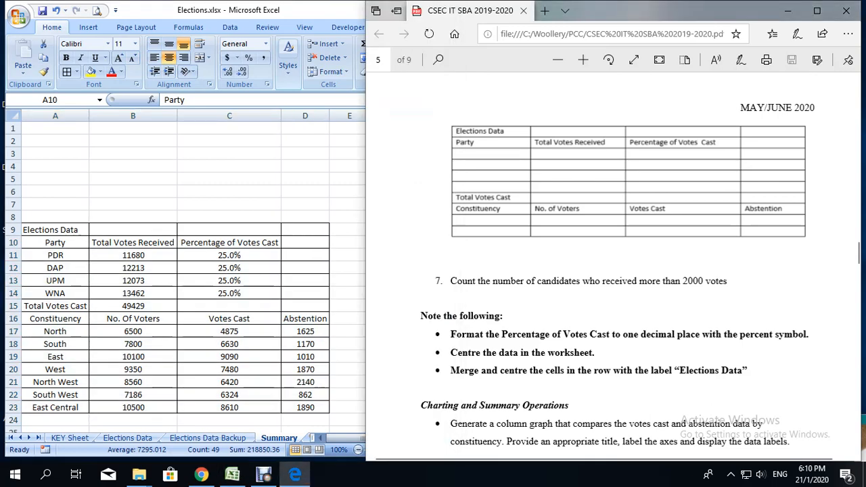
click(232, 474)
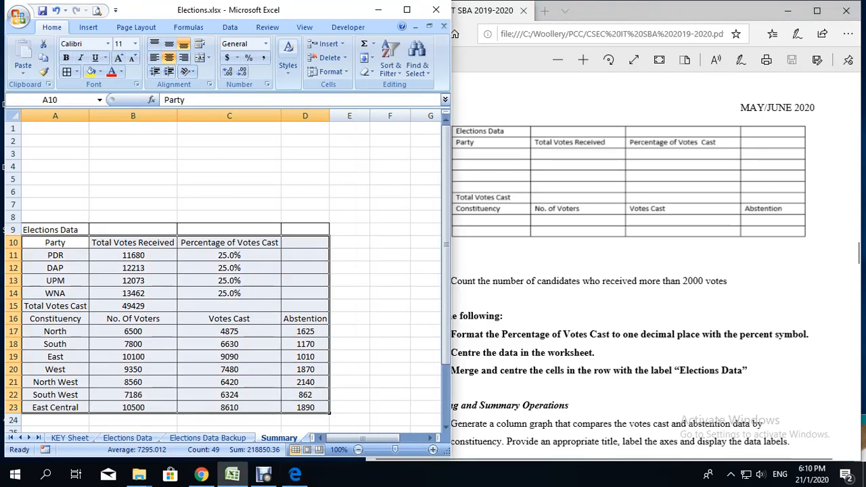
drag(50, 229, 318, 230)
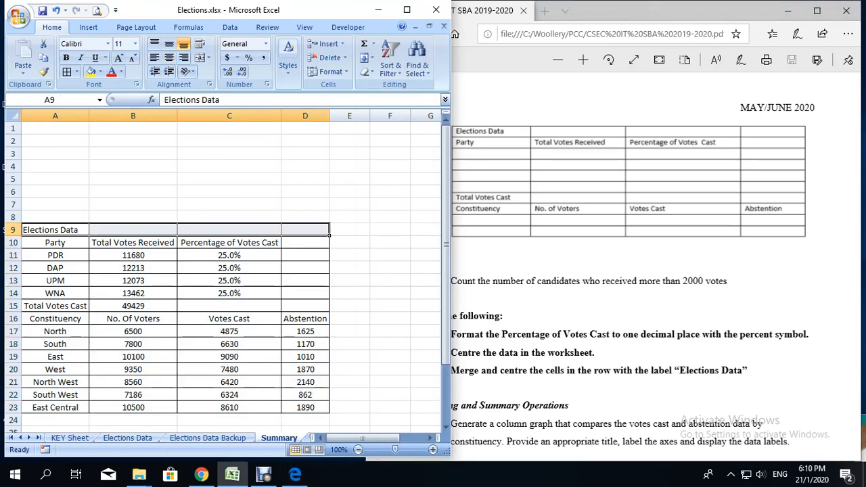
right_click(155, 232)
key(Escape)
click(208, 58)
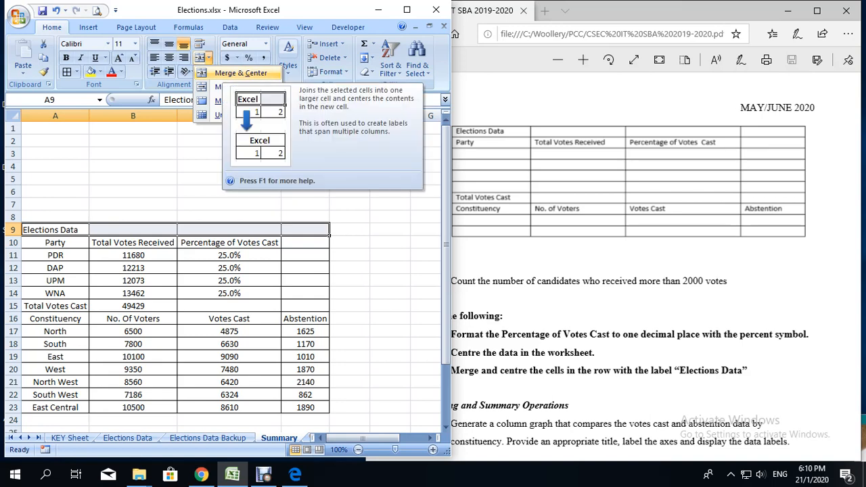
click(241, 73)
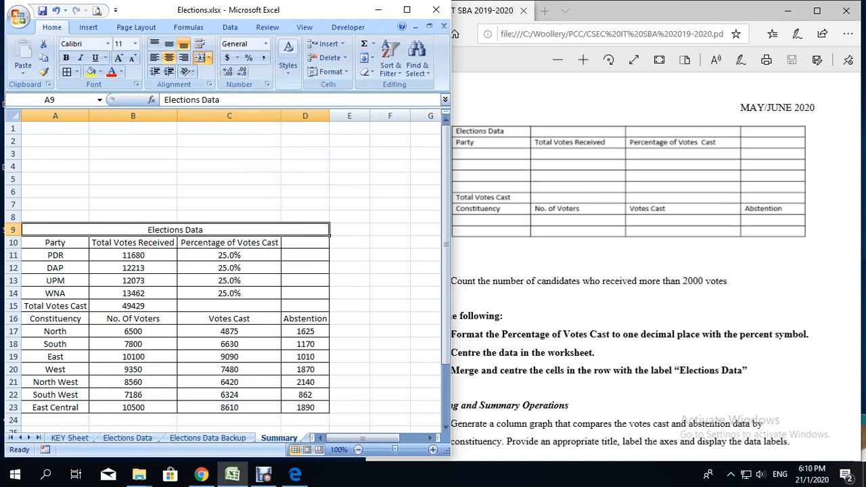
Step: Bold the "Elections Data" title, the "Total Votes Cast" label in A15 and the constituency headings in A16:D16
click(66, 57)
click(56, 306)
click(66, 57)
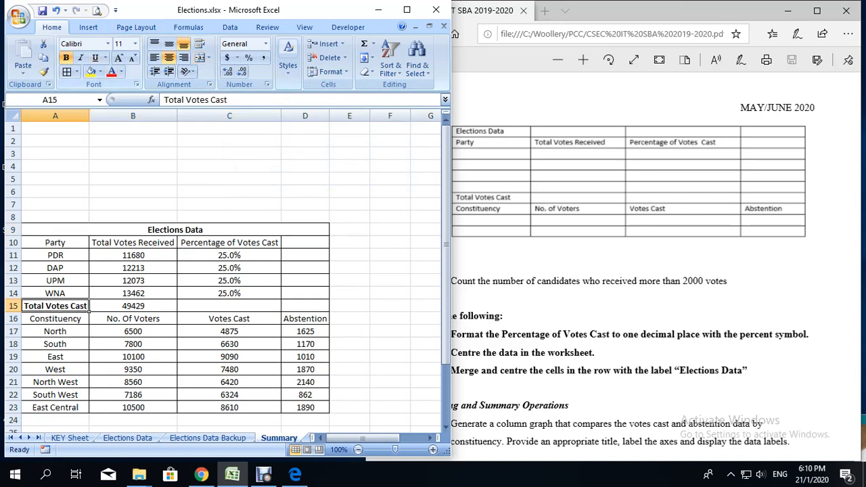
drag(61, 305, 304, 319)
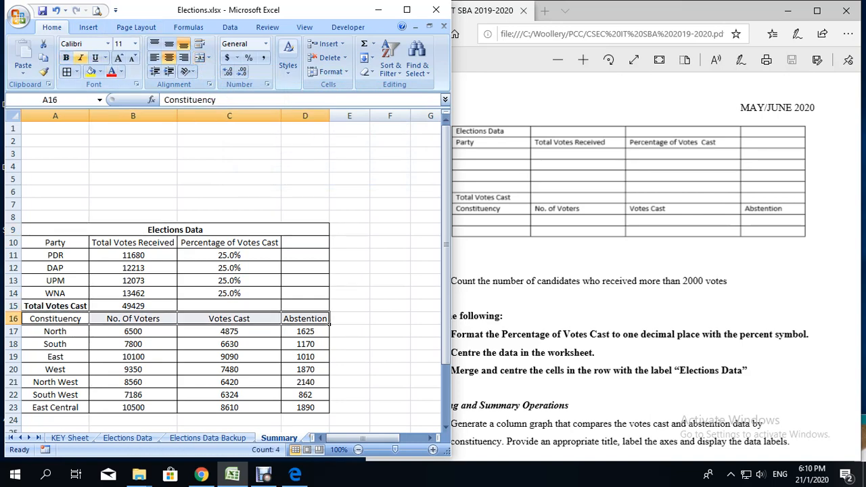
click(66, 58)
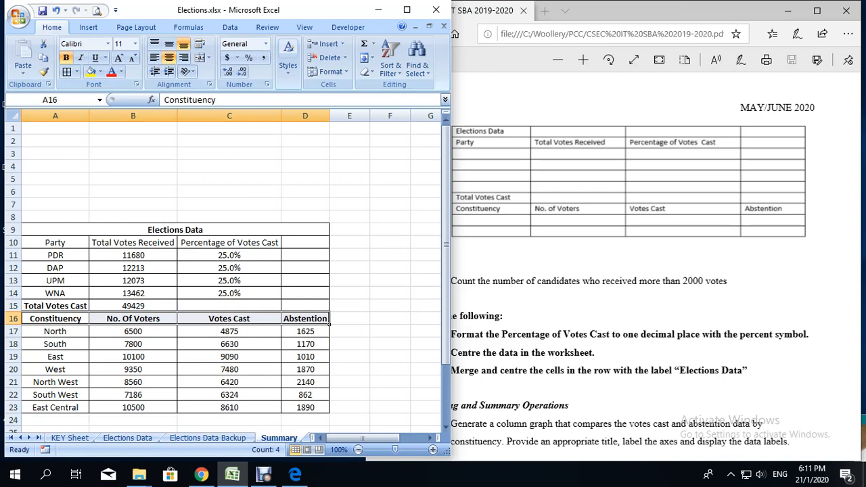
Step: Save the workbook and review the assignment's Charting and Summary Operations instructions
click(305, 192)
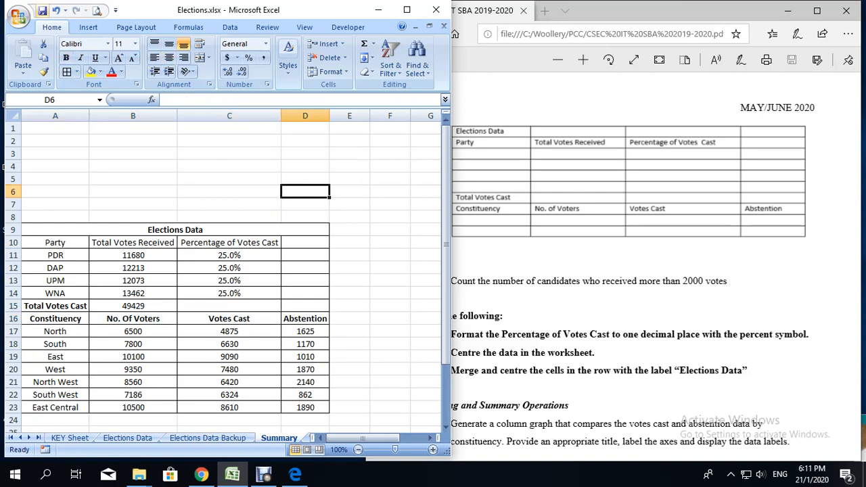
click(42, 11)
click(575, 304)
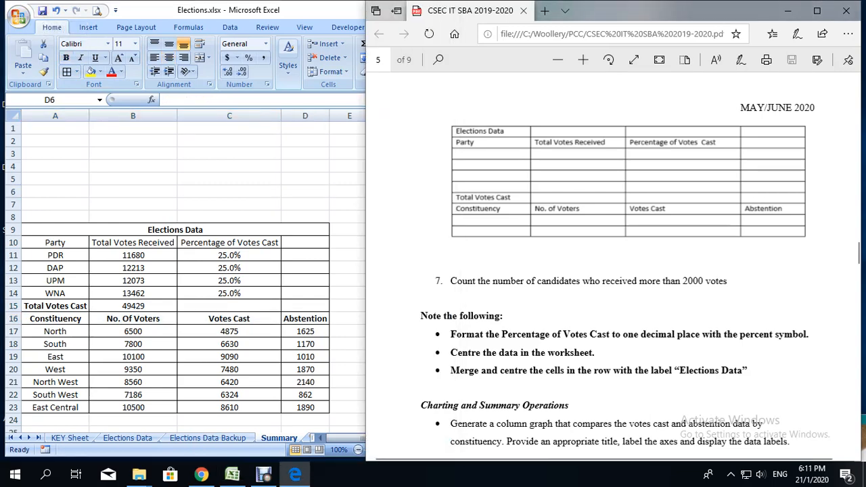
scroll(609, 270, down, 3)
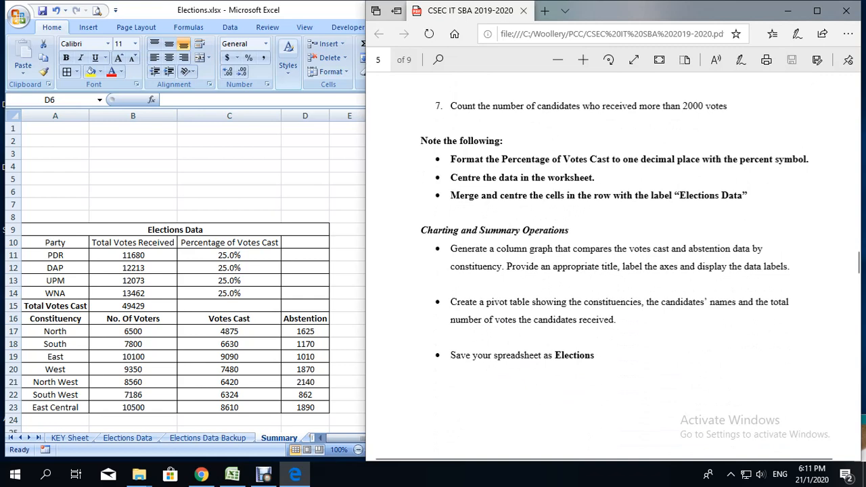
scroll(612, 270, up, 3)
scroll(613, 270, down, 4)
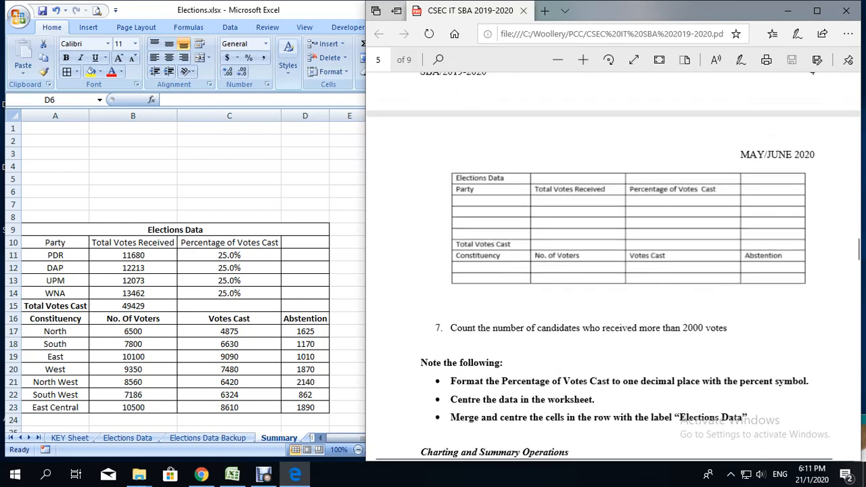
click(263, 474)
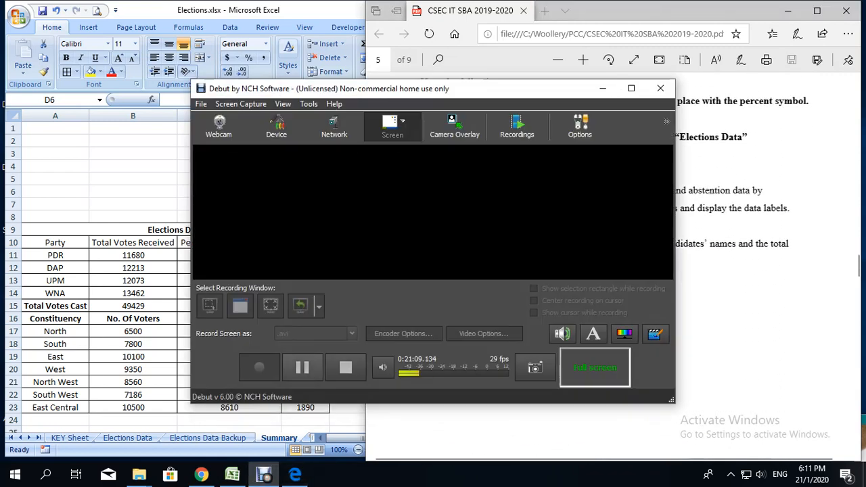
click(303, 367)
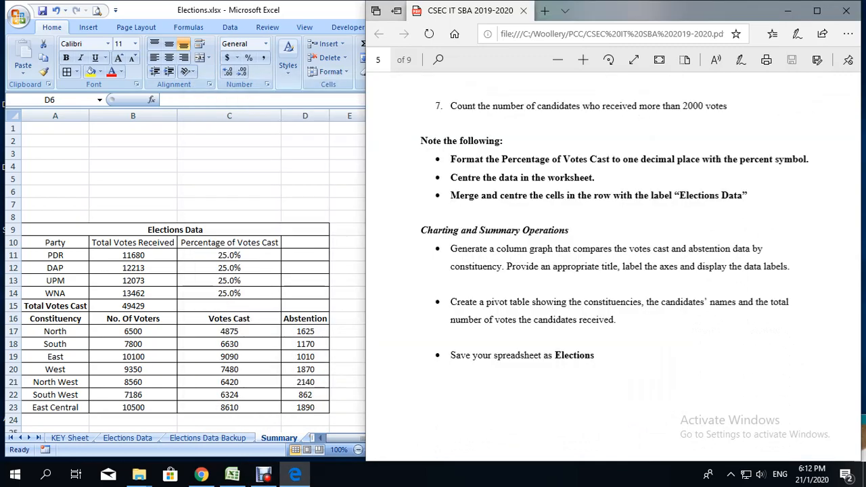